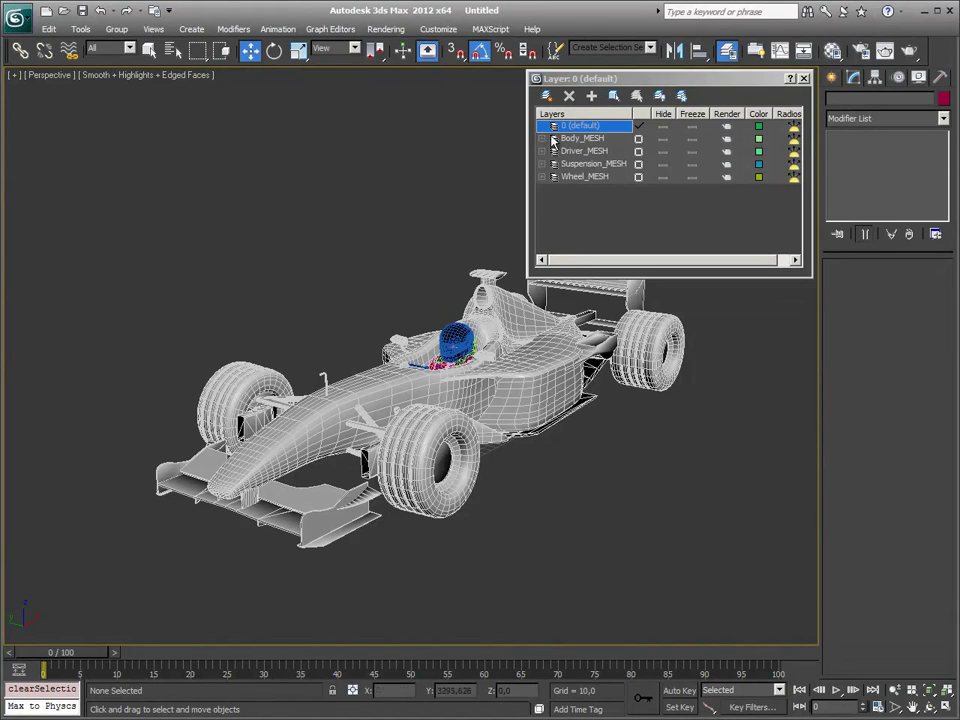
# Step: Create a new layer named CTHR_SHAPE_Ferrari2001 in the Layer Manager
pyautogui.click(546, 95)
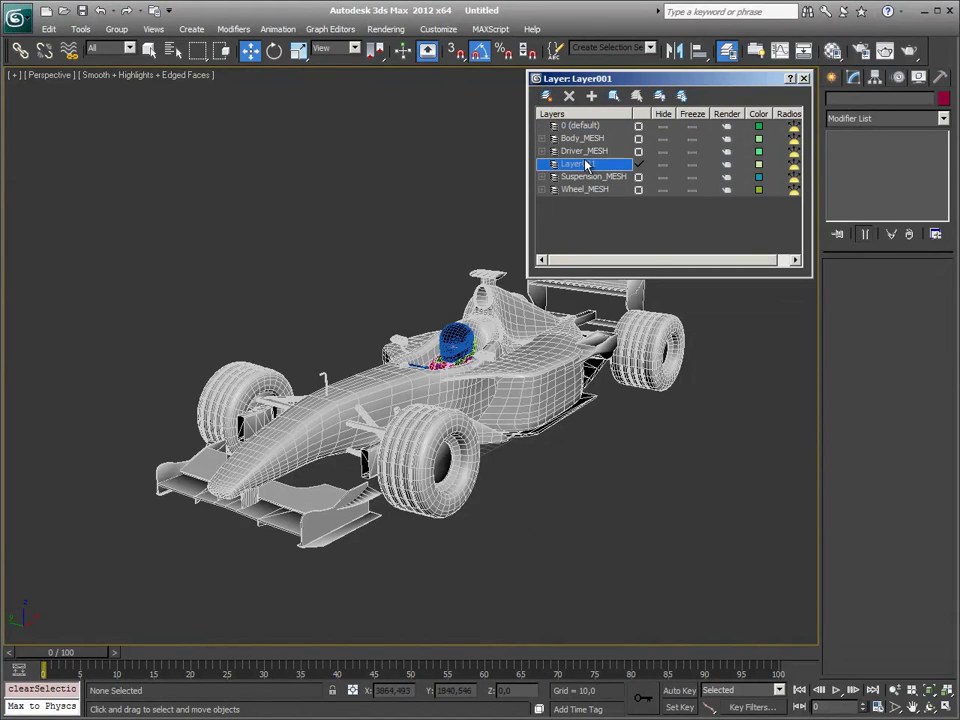
pyautogui.click(583, 163)
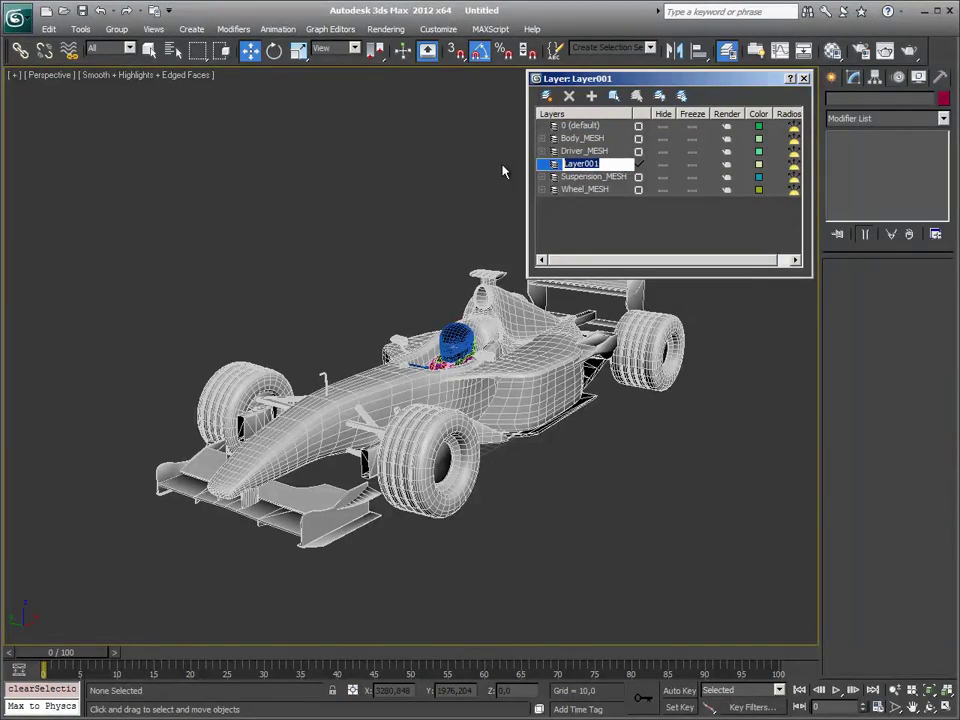
pyautogui.write('CTHR')
pyautogui.write('_SH')
pyautogui.write('APE_')
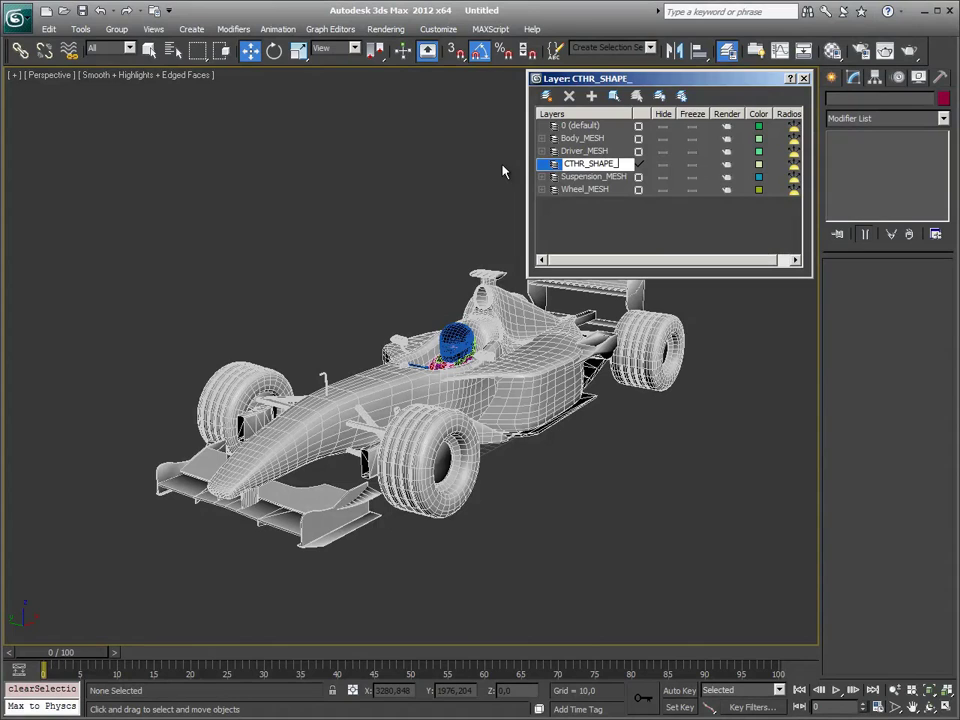
pyautogui.write('F')
pyautogui.write('errari')
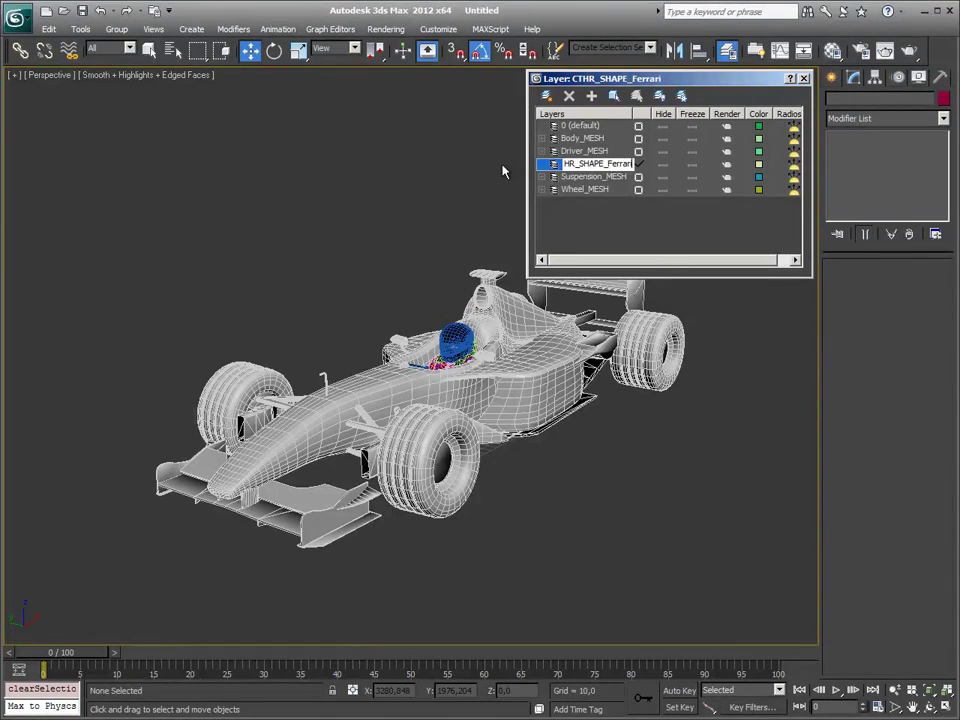
pyautogui.write('2001')
pyautogui.click(630, 238)
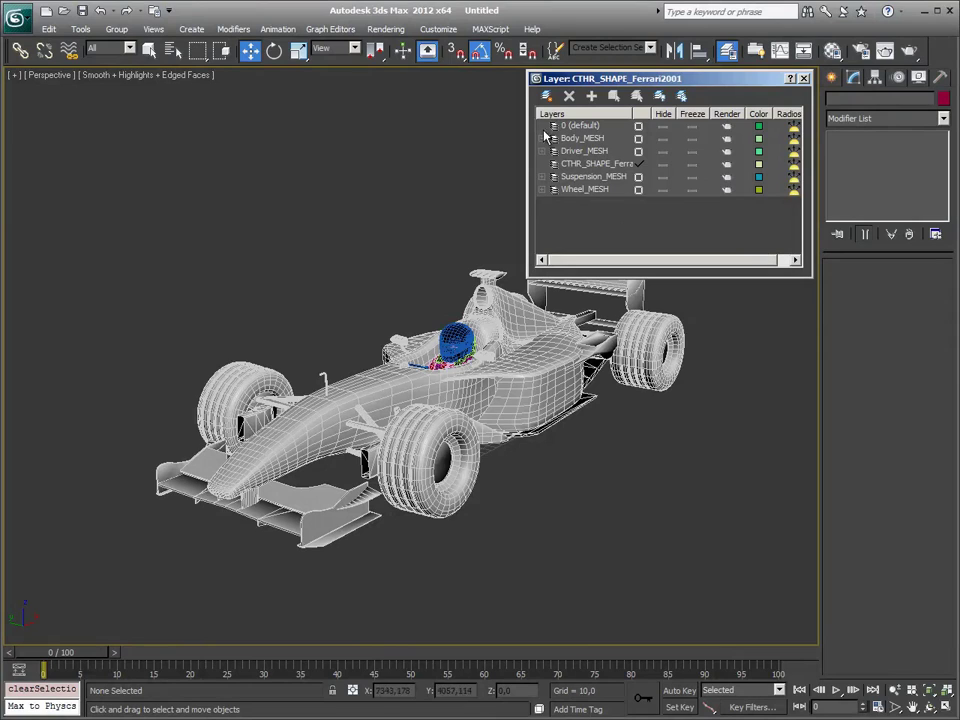
# Step: Add a CTRL_HELPER_Ferrari2001 layer and fix the shape layer's prefix spelling
pyautogui.click(547, 96)
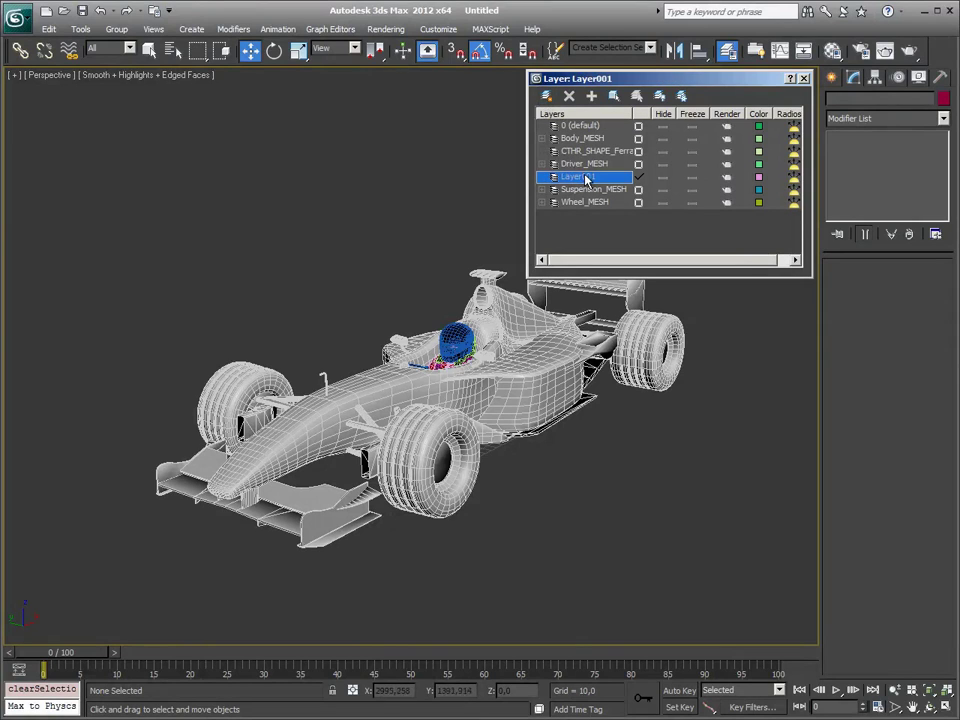
pyautogui.click(588, 176)
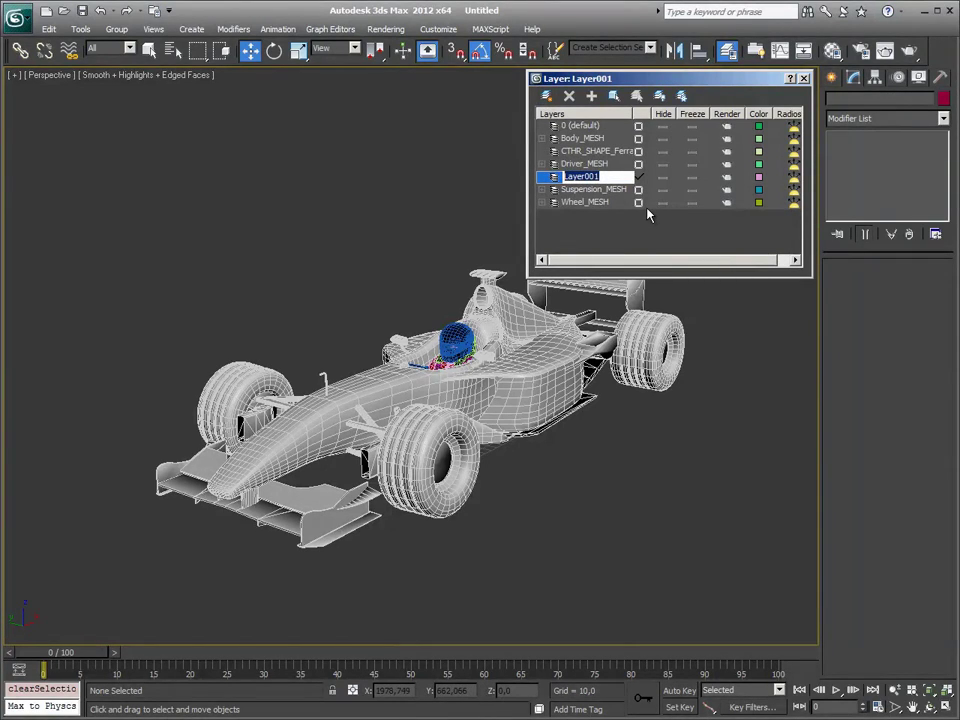
pyautogui.write('CTRL')
pyautogui.write('_HELPER_Ferr')
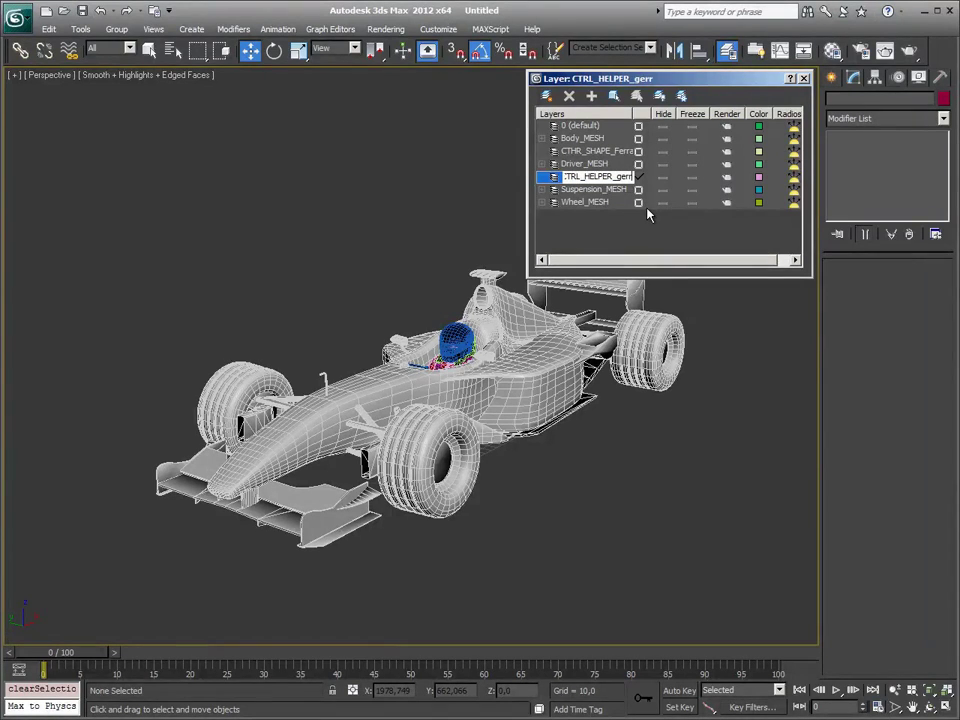
pyautogui.write('ari2001')
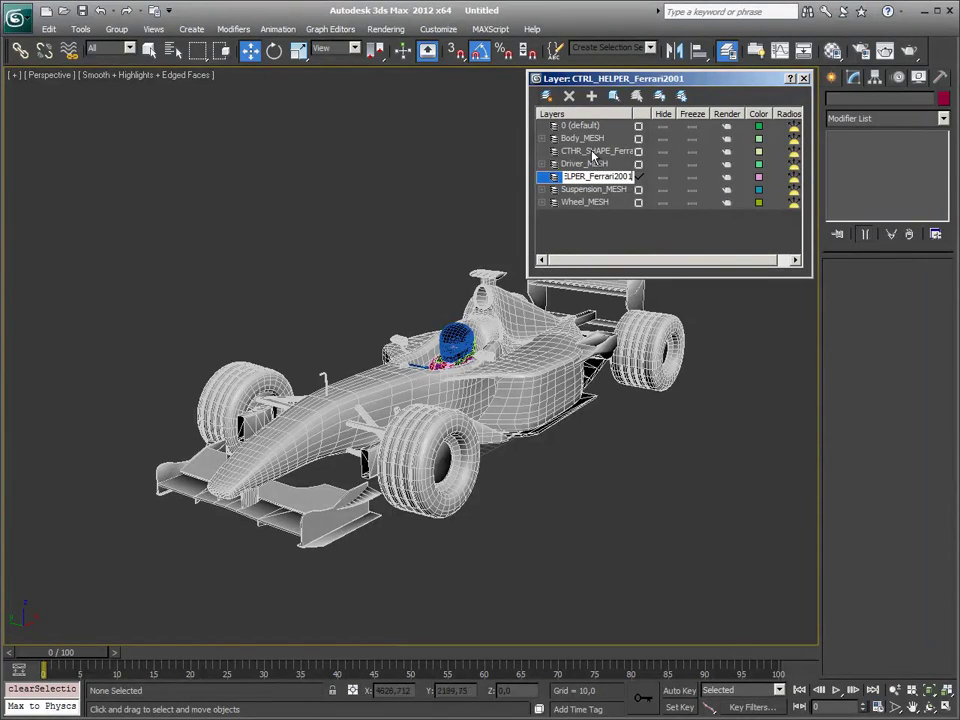
pyautogui.hotkey('shift', 'Tab')
pyautogui.write('L')
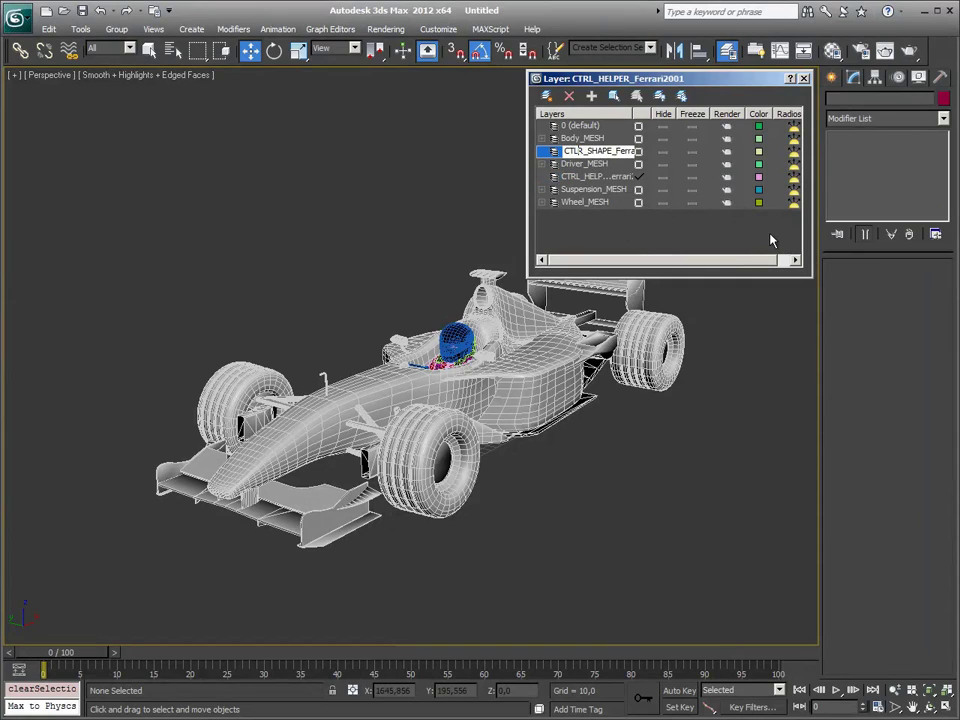
pyautogui.click(716, 242)
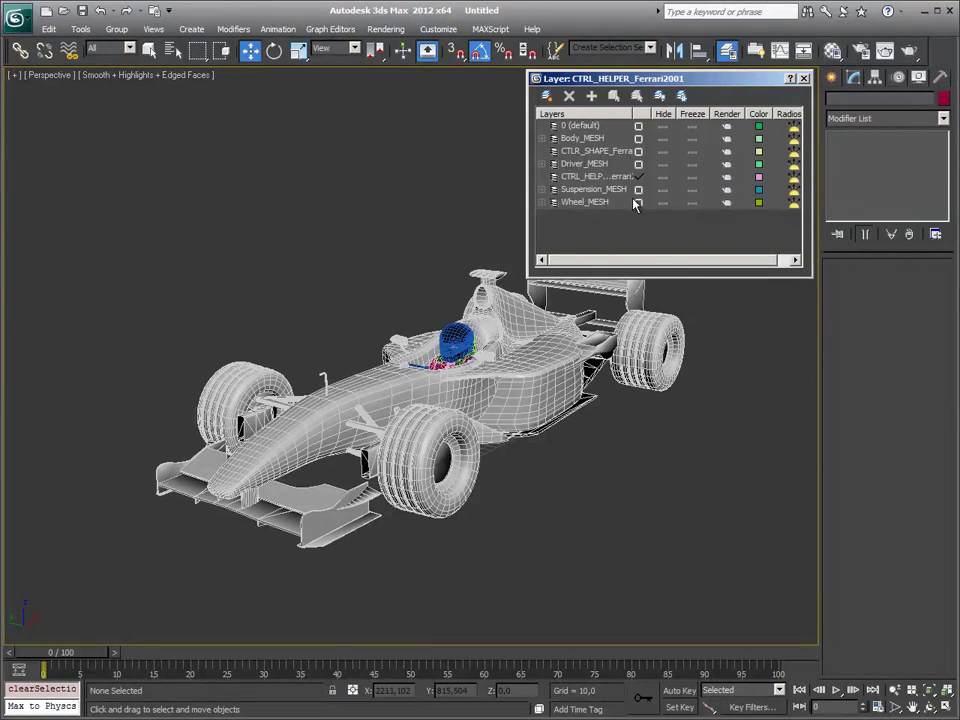
# Step: Make Wheel_MESH current and hide the Suspension, helper, Driver, shape, Body and 0 layers
pyautogui.click(637, 202)
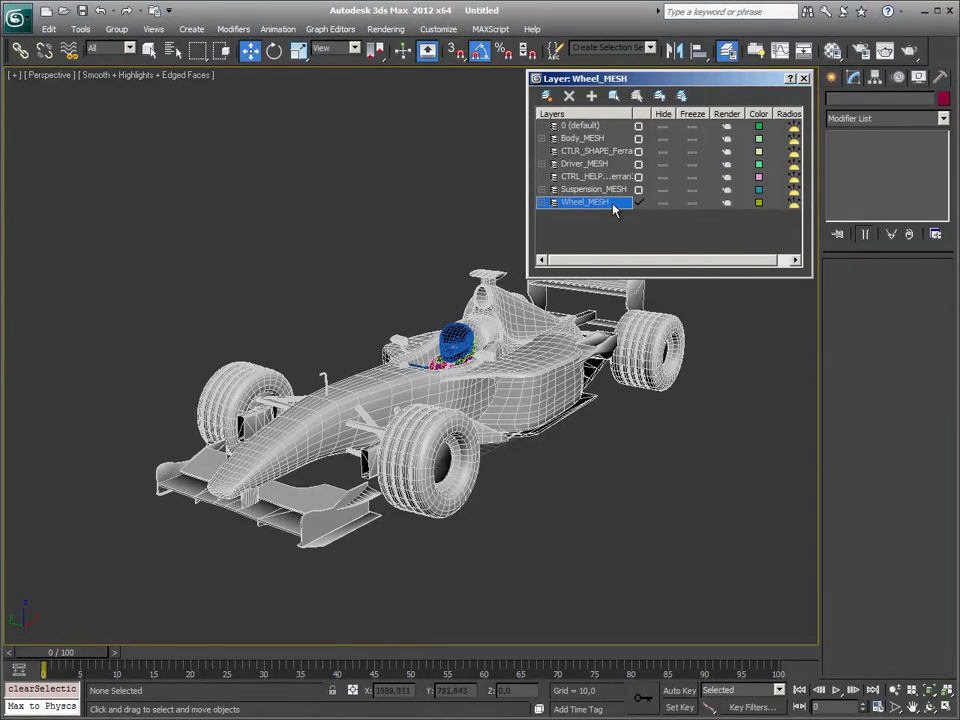
pyautogui.click(664, 188)
pyautogui.click(664, 188)
pyautogui.click(663, 176)
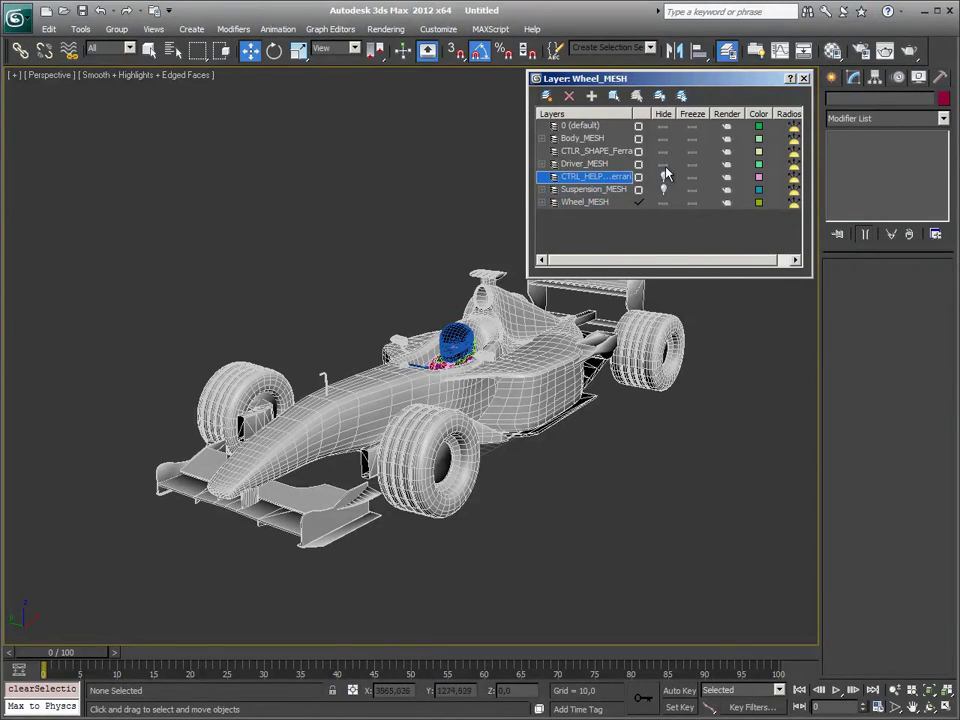
pyautogui.click(663, 163)
pyautogui.click(663, 150)
pyautogui.click(663, 138)
pyautogui.click(663, 125)
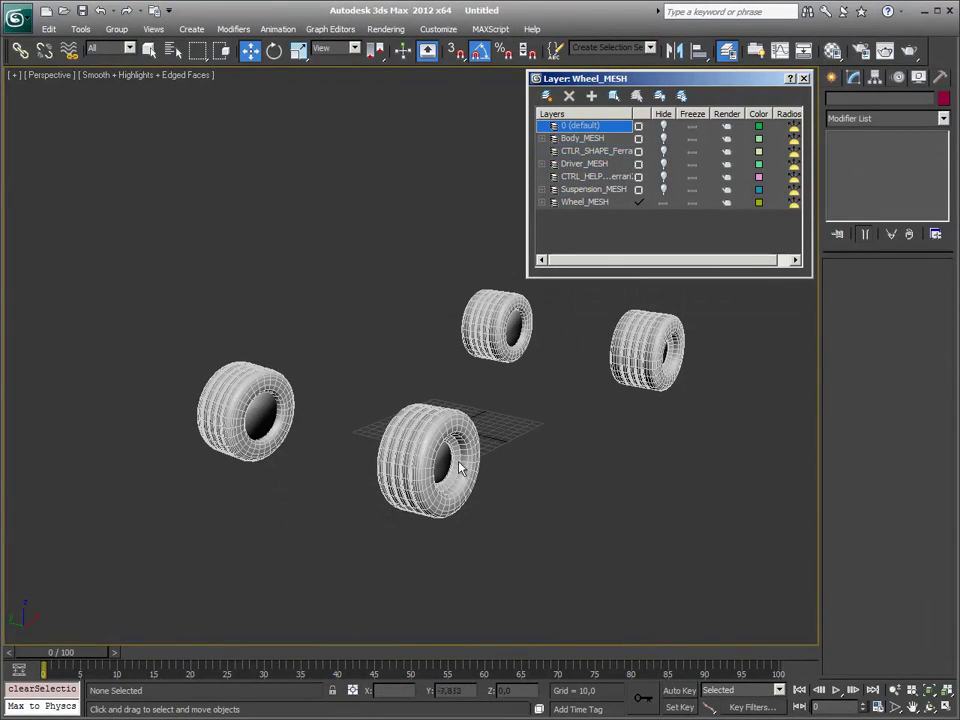
# Step: Select the front wheel and orbit and pan to frame all four wheels
pyautogui.click(425, 453)
pyautogui.click(425, 453)
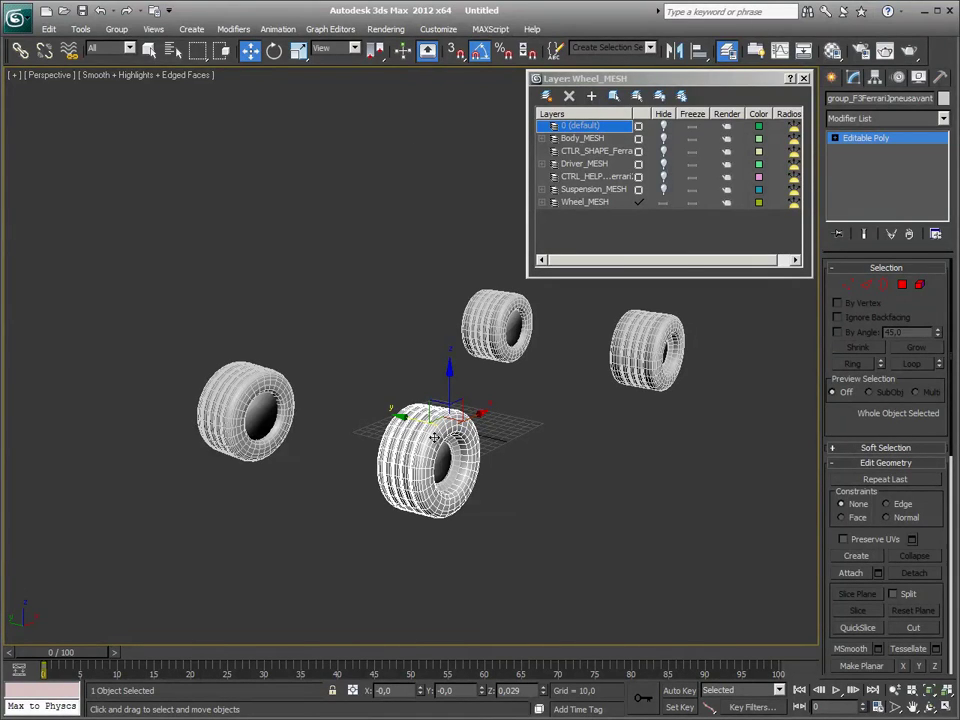
pyautogui.keyDown('alt'); pyautogui.moveTo(529, 462); pyautogui.dragTo(518, 466, button='middle'); pyautogui.keyUp('alt')
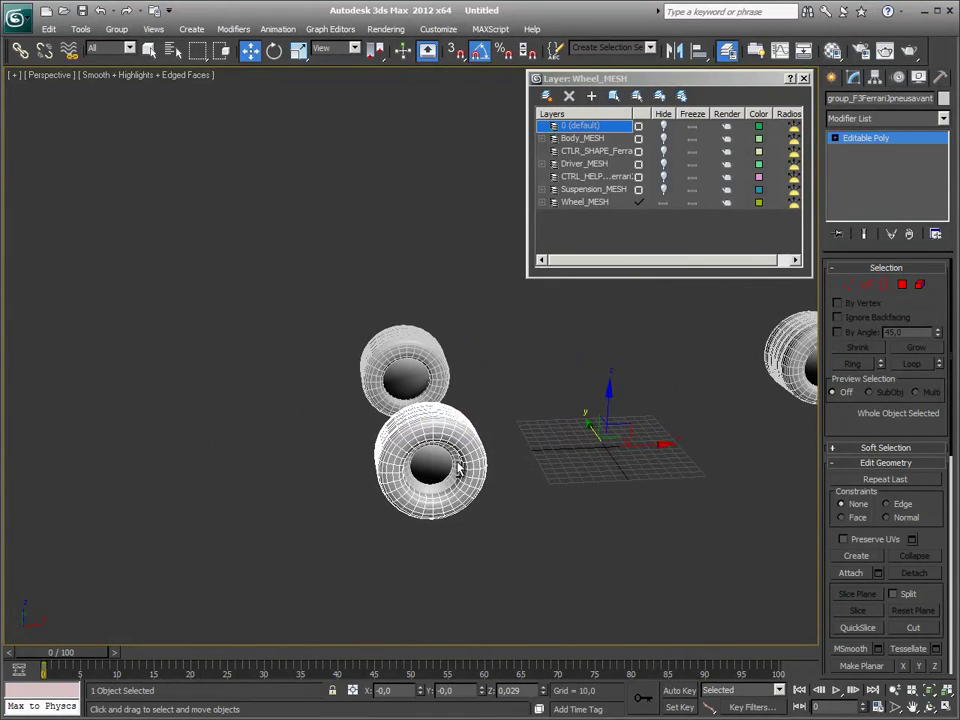
pyautogui.moveTo(603, 463); pyautogui.dragTo(509, 464, button='middle')
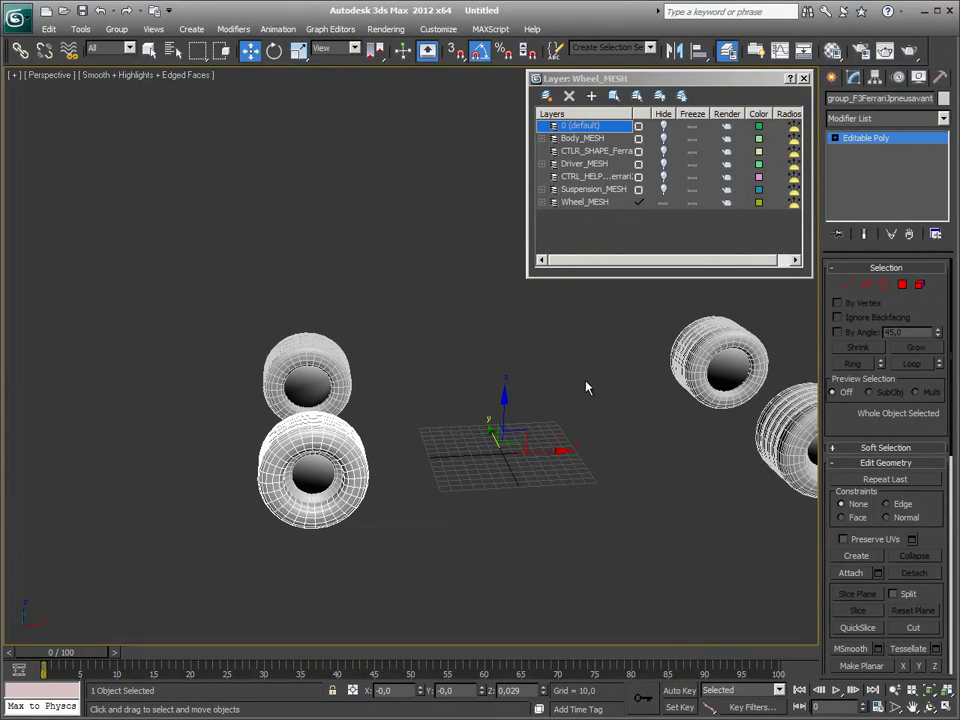
pyautogui.keyDown('alt'); pyautogui.moveTo(396, 506); pyautogui.dragTo(422, 510, button='middle'); pyautogui.keyUp('alt')
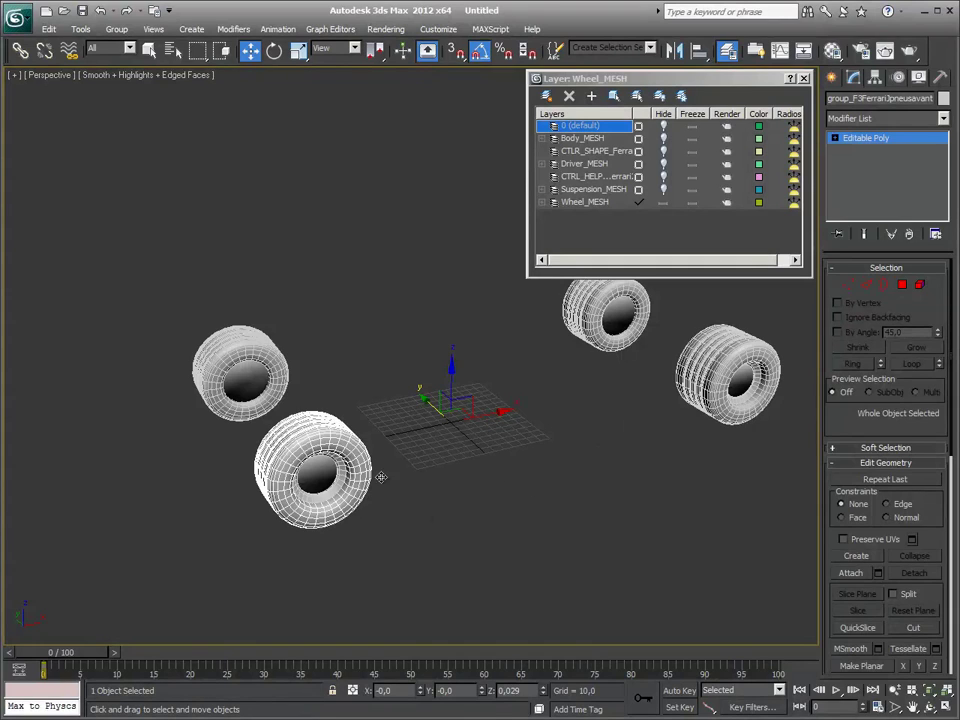
# Step: Center the front wheel's pivot on the object using Affect Pivot Only, then turn it off
pyautogui.click(874, 78)
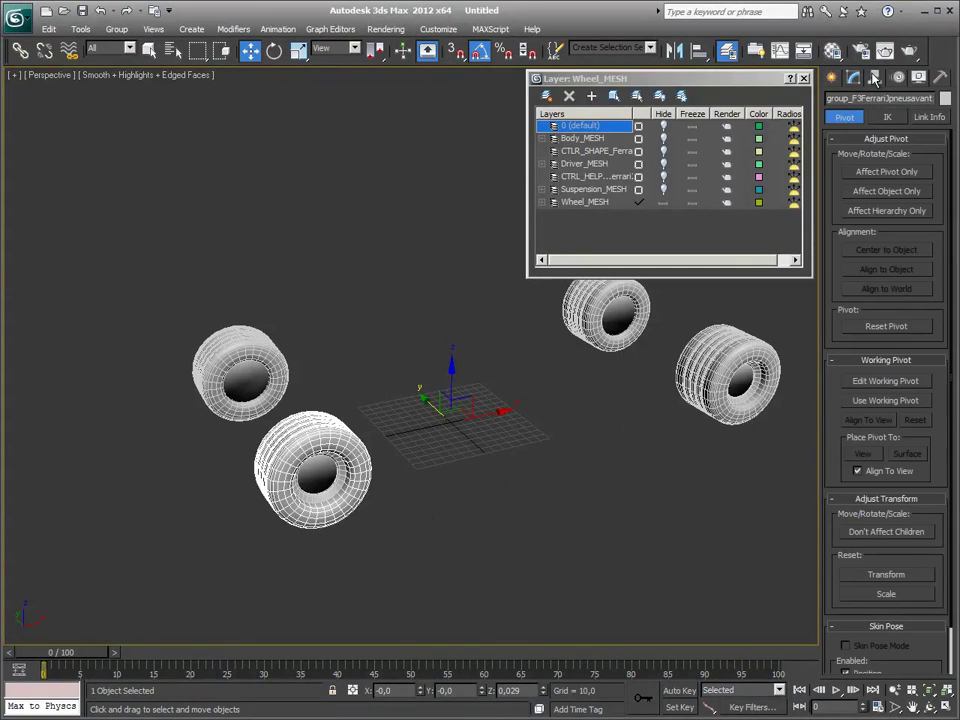
pyautogui.click(886, 172)
pyautogui.click(897, 251)
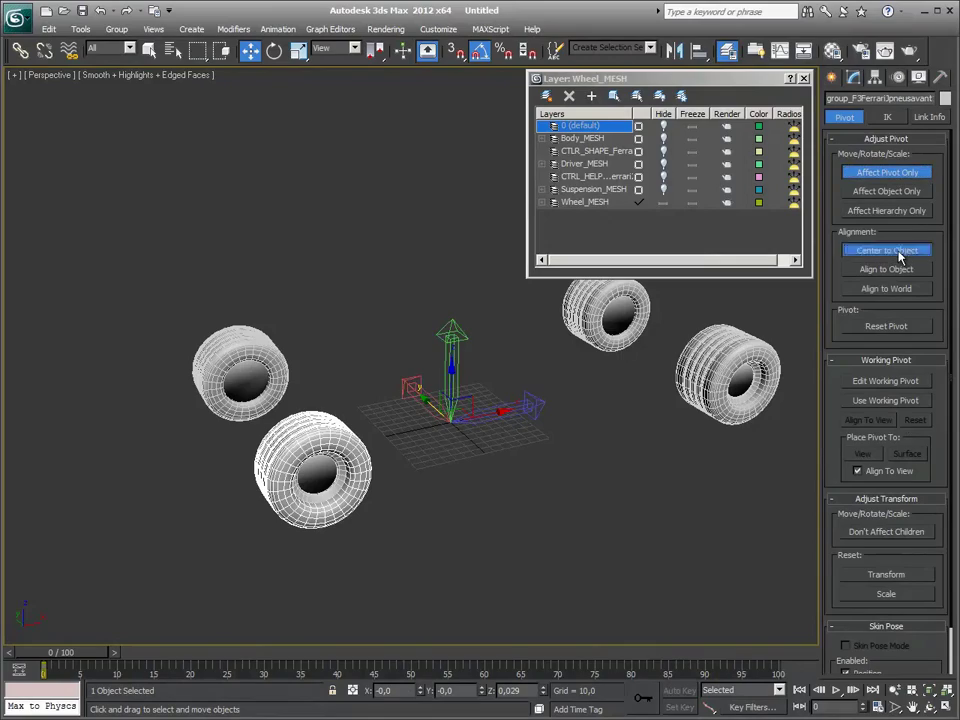
pyautogui.moveTo(543, 432)
pyautogui.keyDown('alt'); pyautogui.mouseDown(button='middle')
pyautogui.moveTo(591, 437)
pyautogui.moveTo(594, 461)
pyautogui.moveTo(664, 461)
pyautogui.moveTo(679, 438)
pyautogui.moveTo(589, 465)
pyautogui.moveTo(578, 441)
pyautogui.mouseUp(button='middle'); pyautogui.keyUp('alt')
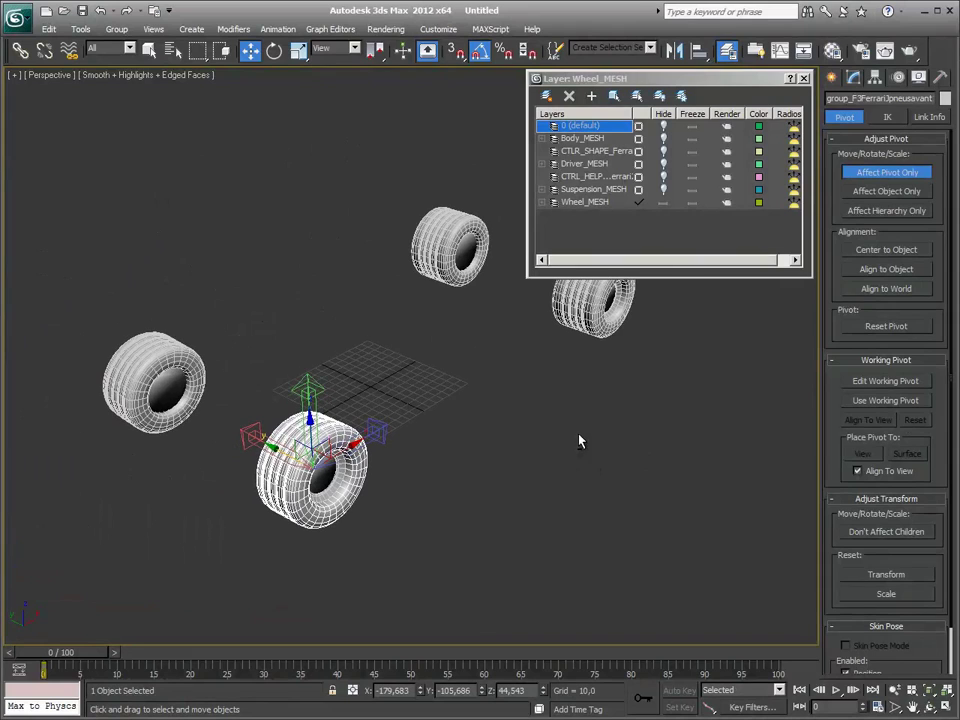
pyautogui.click(878, 172)
# Step: Rename the front wheel to Tire_Left_Front
pyautogui.moveTo(448, 439)
pyautogui.keyDown('alt'); pyautogui.mouseDown(button='middle')
pyautogui.moveTo(510, 409)
pyautogui.moveTo(424, 453)
pyautogui.mouseUp(button='middle'); pyautogui.keyUp('alt')
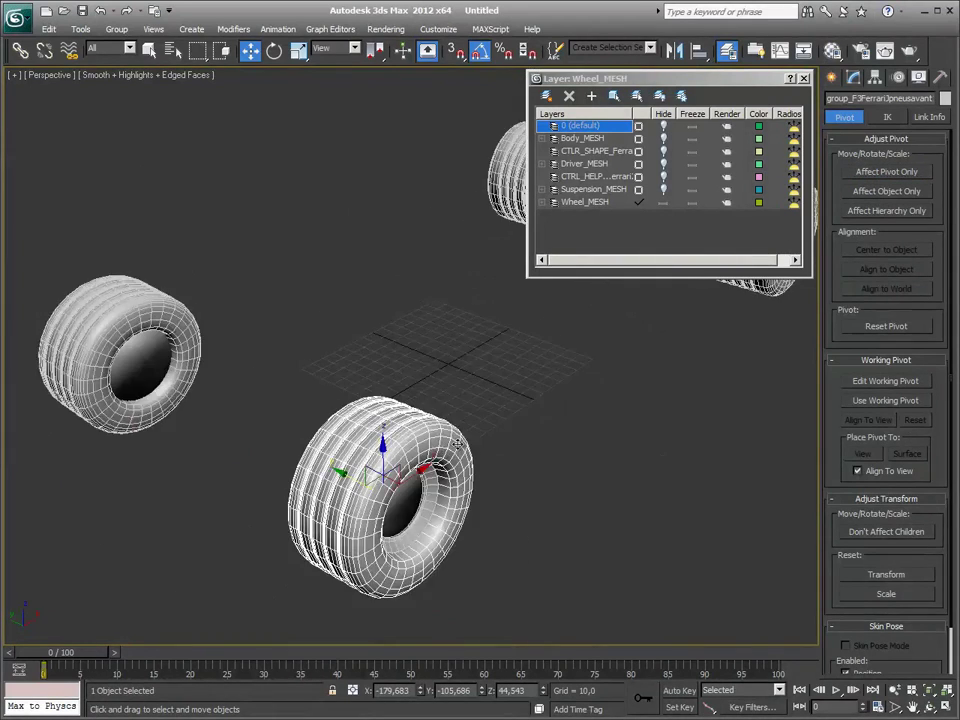
pyautogui.scroll(3, 424, 452)
pyautogui.scroll(2, 360, 380)
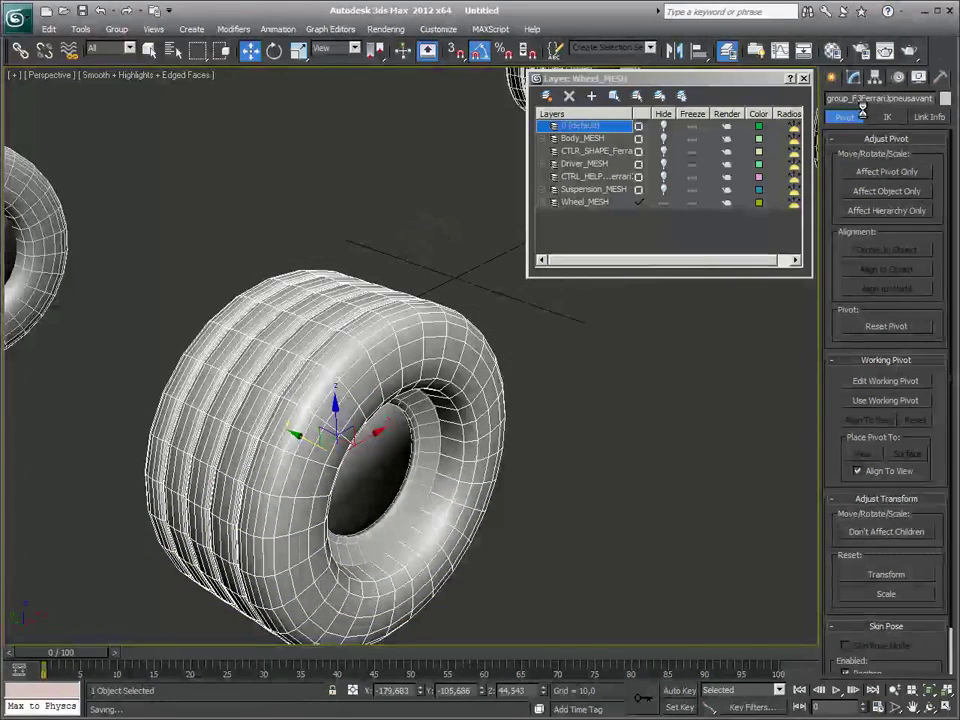
pyautogui.scroll(-3, 430, 476)
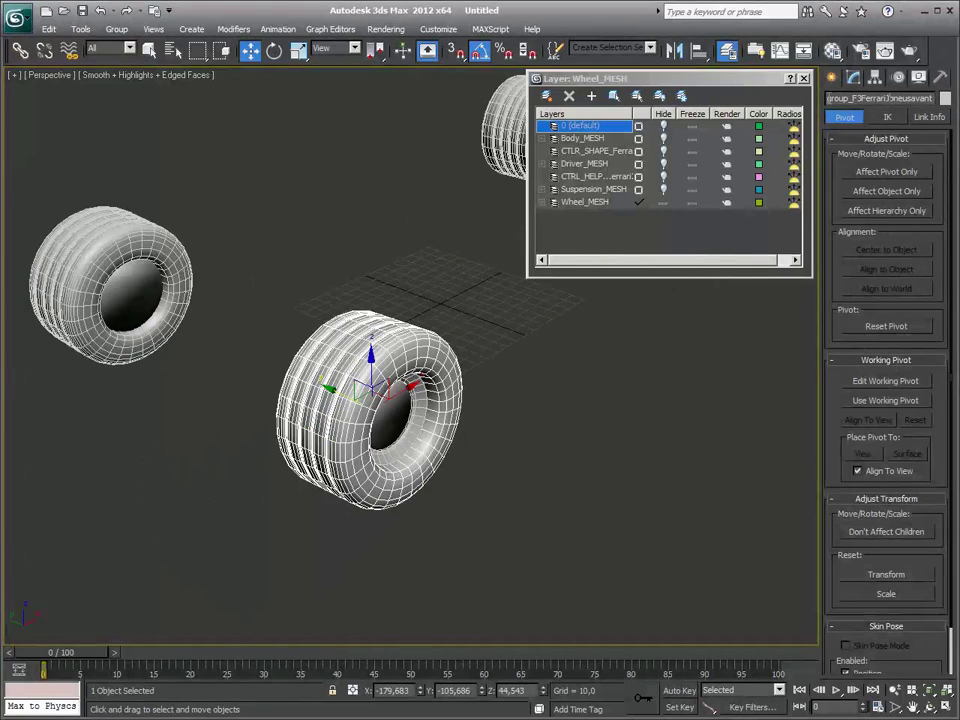
pyautogui.write('Tire_Left_Front')
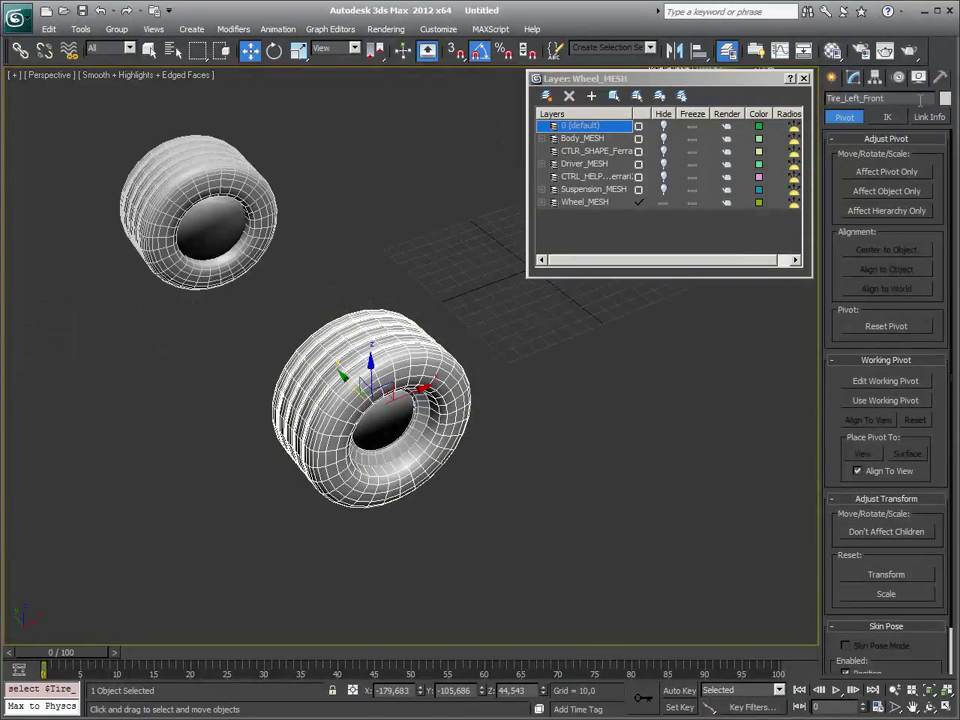
# Step: Apply Reset XForm to the front wheel's transform
pyautogui.click(940, 78)
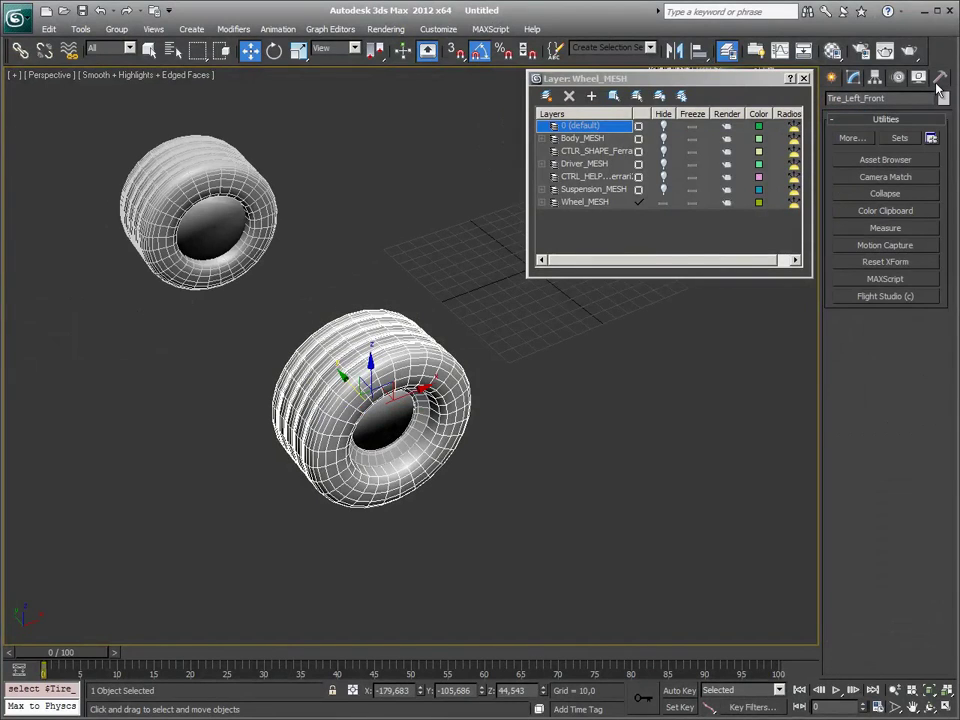
pyautogui.click(887, 262)
pyautogui.click(885, 345)
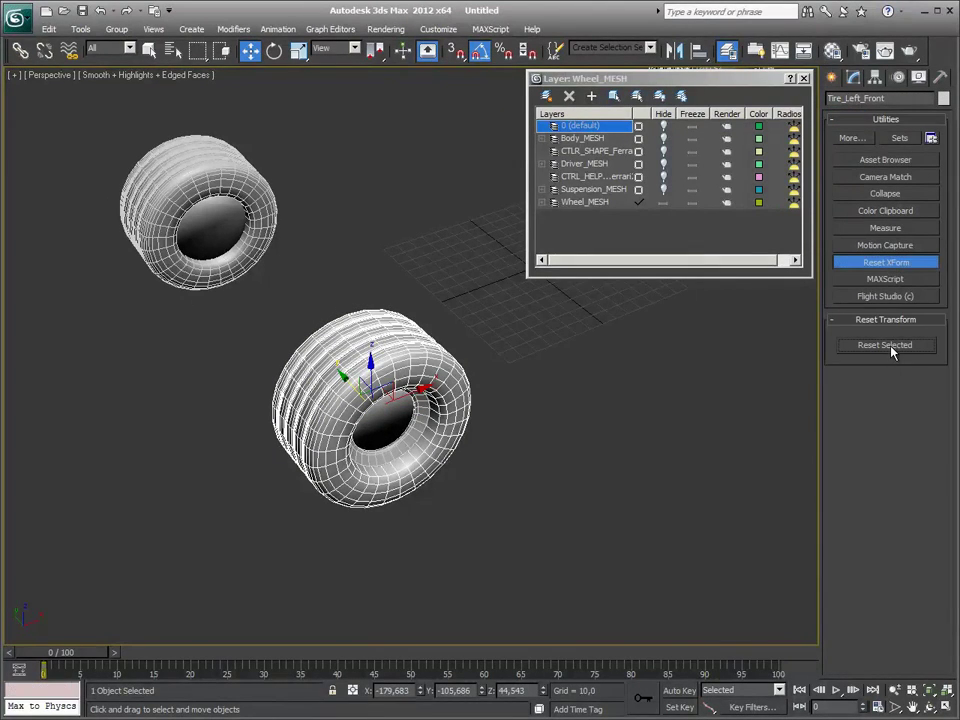
pyautogui.click(855, 78)
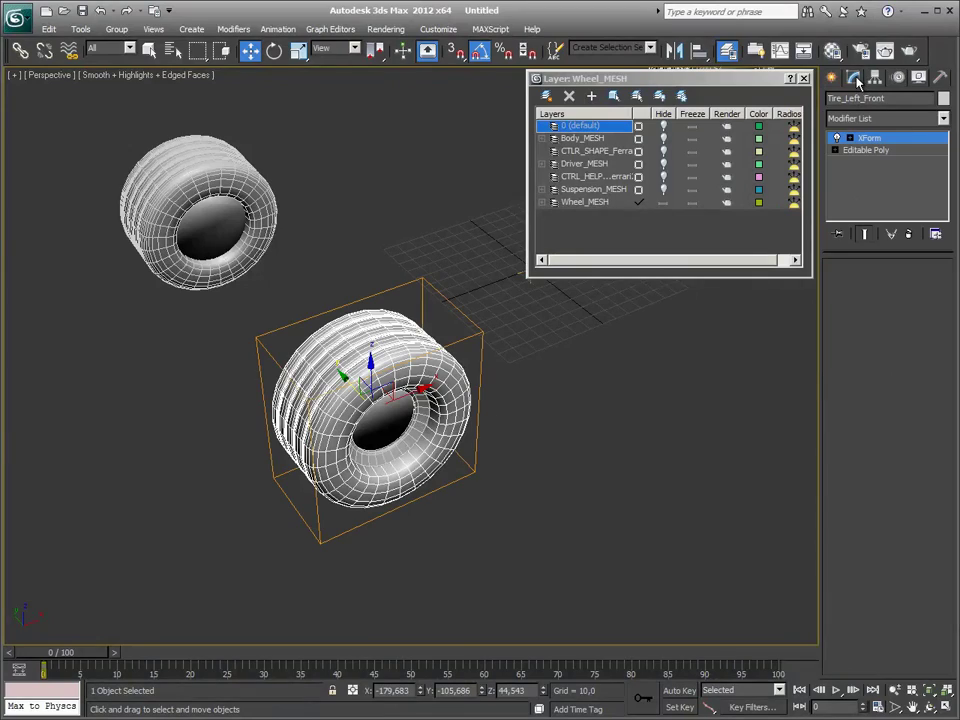
pyautogui.moveTo(543, 463)
pyautogui.keyDown('alt'); pyautogui.mouseDown(button='middle')
pyautogui.moveTo(603, 434)
pyautogui.moveTo(570, 450)
pyautogui.moveTo(476, 446)
pyautogui.mouseUp(button='middle'); pyautogui.keyUp('alt')
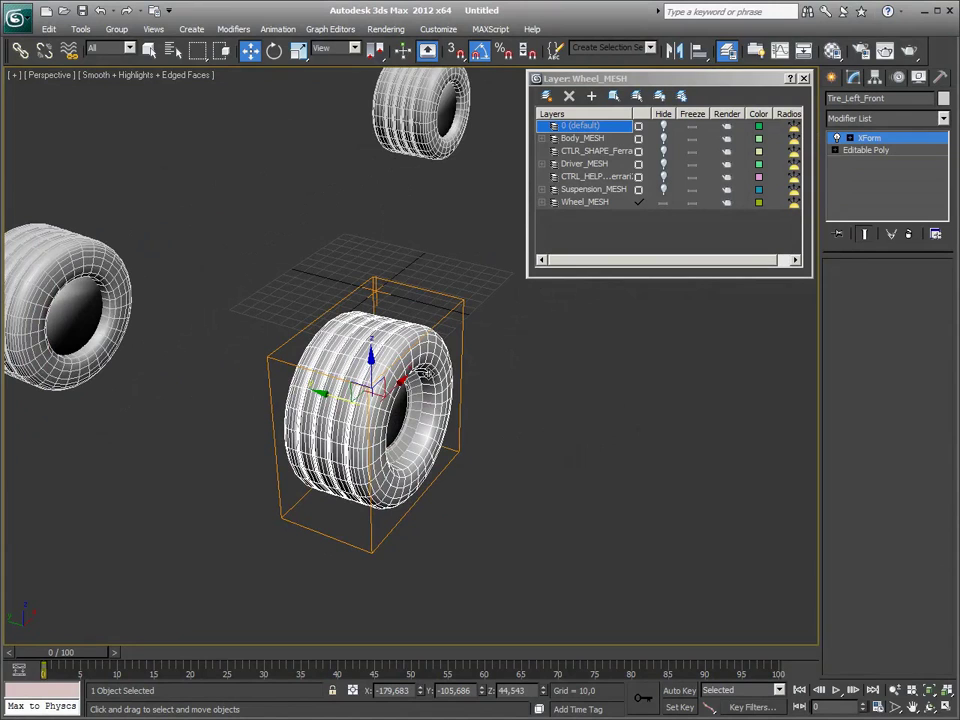
# Step: Toggle Affect Pivot Only and convert Tire_Left_Front to Editable Poly
pyautogui.click(876, 77)
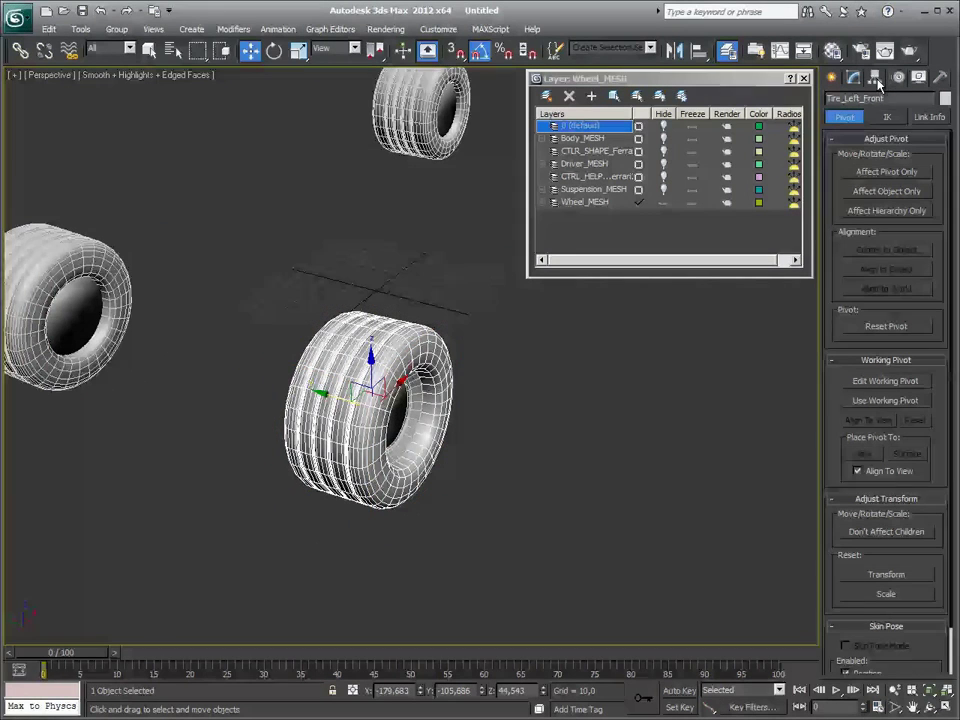
pyautogui.click(886, 173)
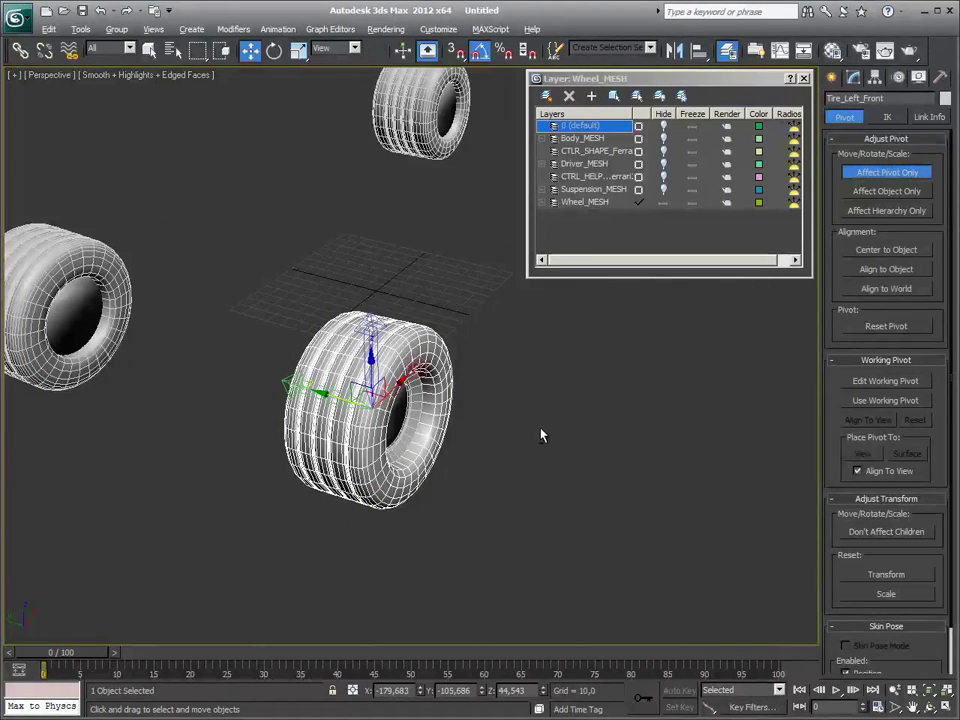
pyautogui.moveTo(542, 435)
pyautogui.keyDown('alt'); pyautogui.mouseDown(button='middle')
pyautogui.moveTo(517, 431)
pyautogui.moveTo(810, 245)
pyautogui.mouseUp(button='middle'); pyautogui.keyUp('alt')
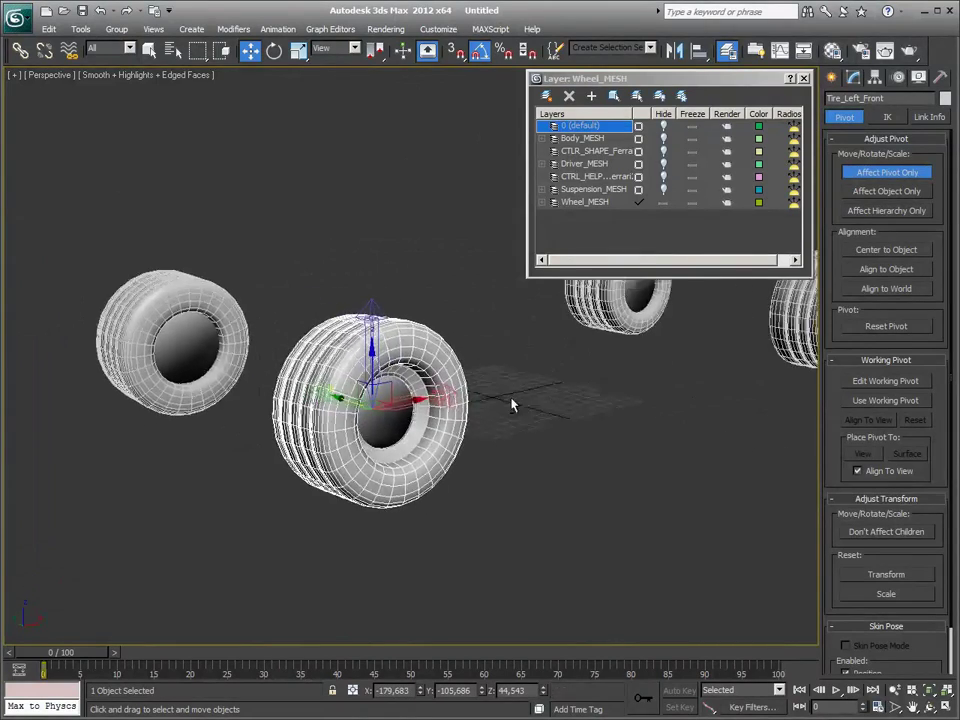
pyautogui.rightClick(405, 391)
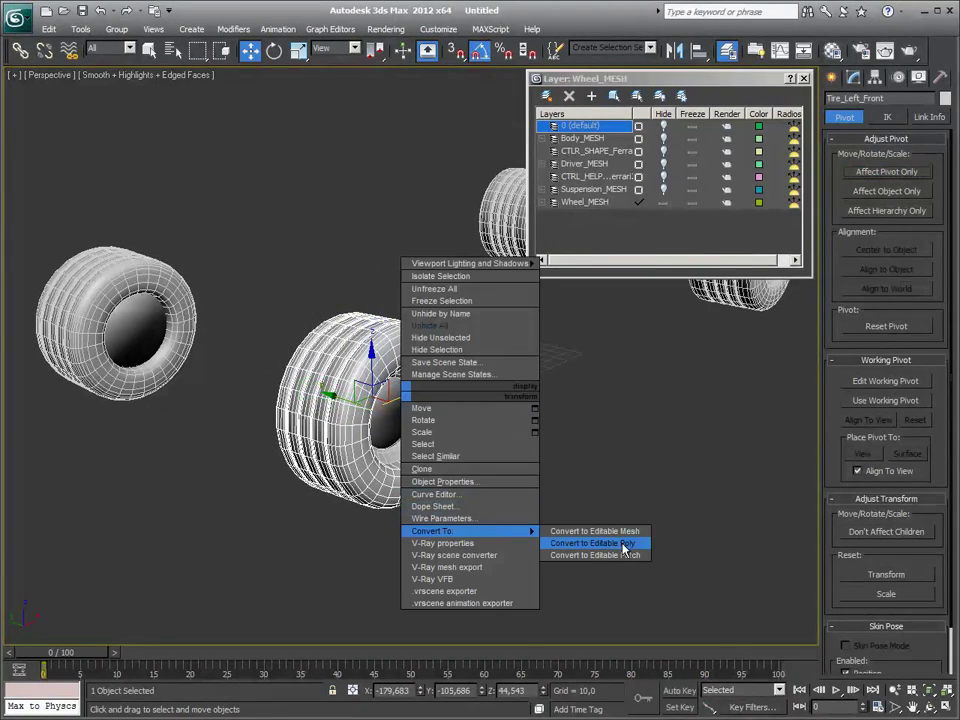
pyautogui.click(600, 542)
pyautogui.keyDown('alt'); pyautogui.moveTo(562, 488); pyautogui.dragTo(508, 403, button='middle'); pyautogui.keyUp('alt')
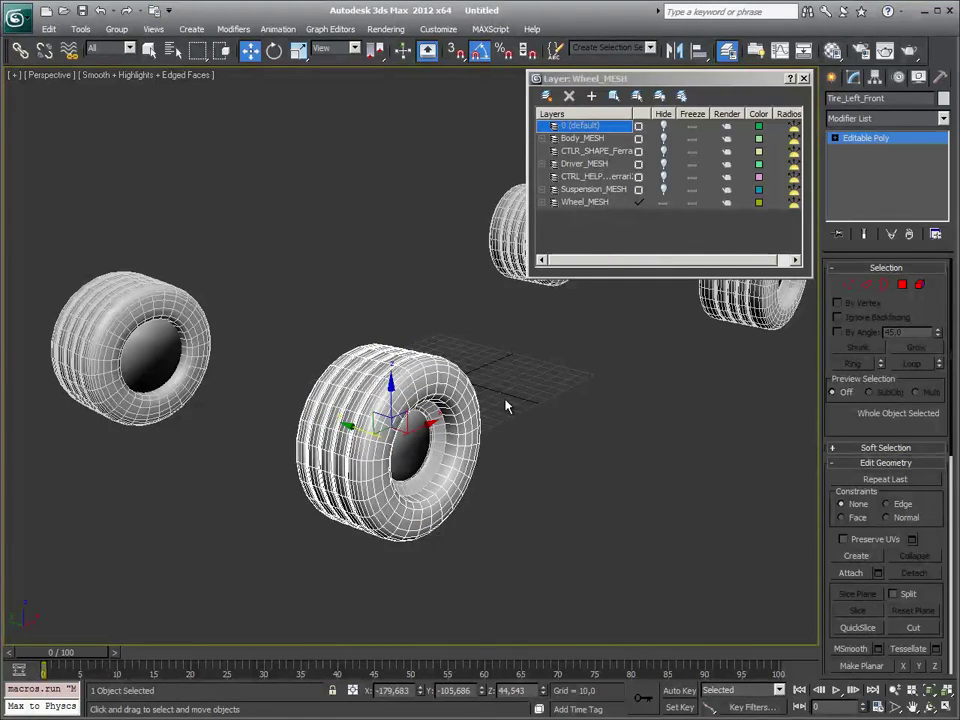
# Step: Open the object colour dialog and save pure red as a custom colour
pyautogui.click(943, 98)
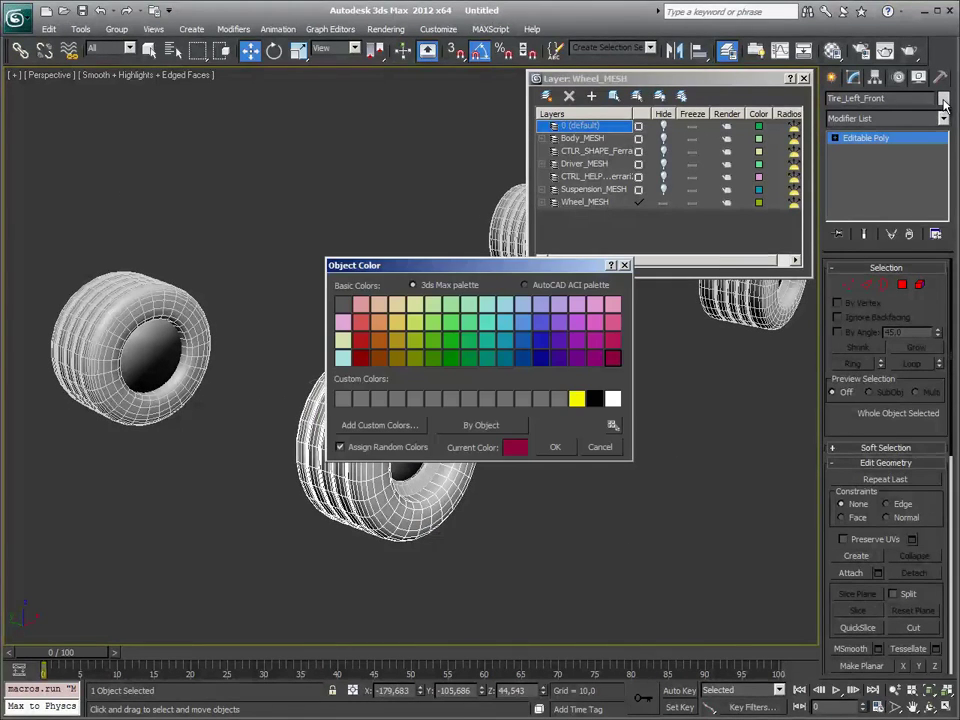
pyautogui.click(362, 360)
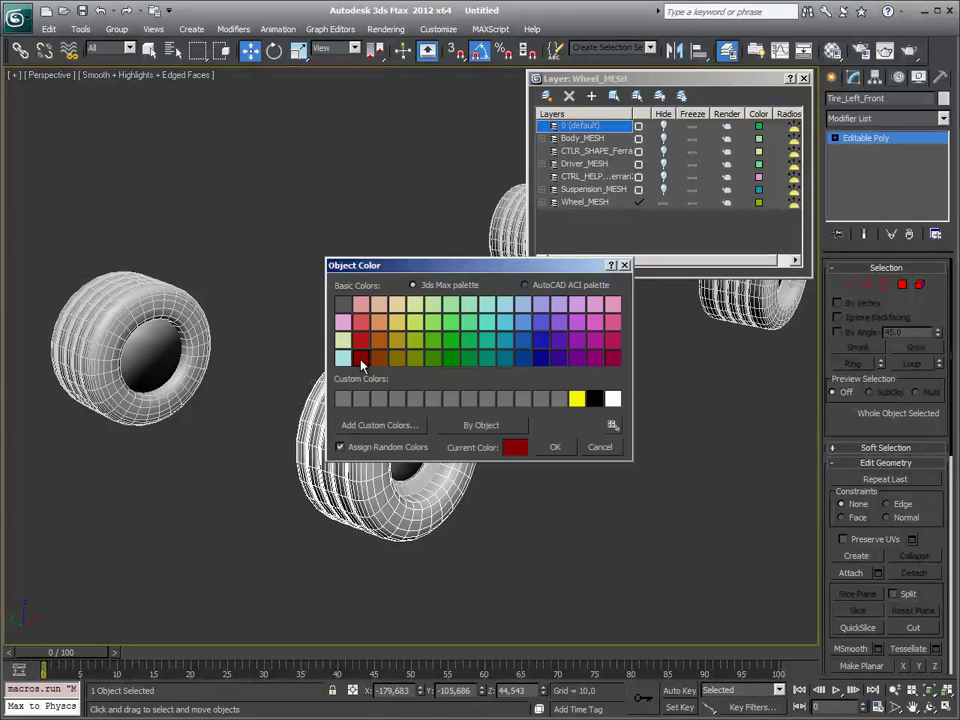
pyautogui.click(558, 399)
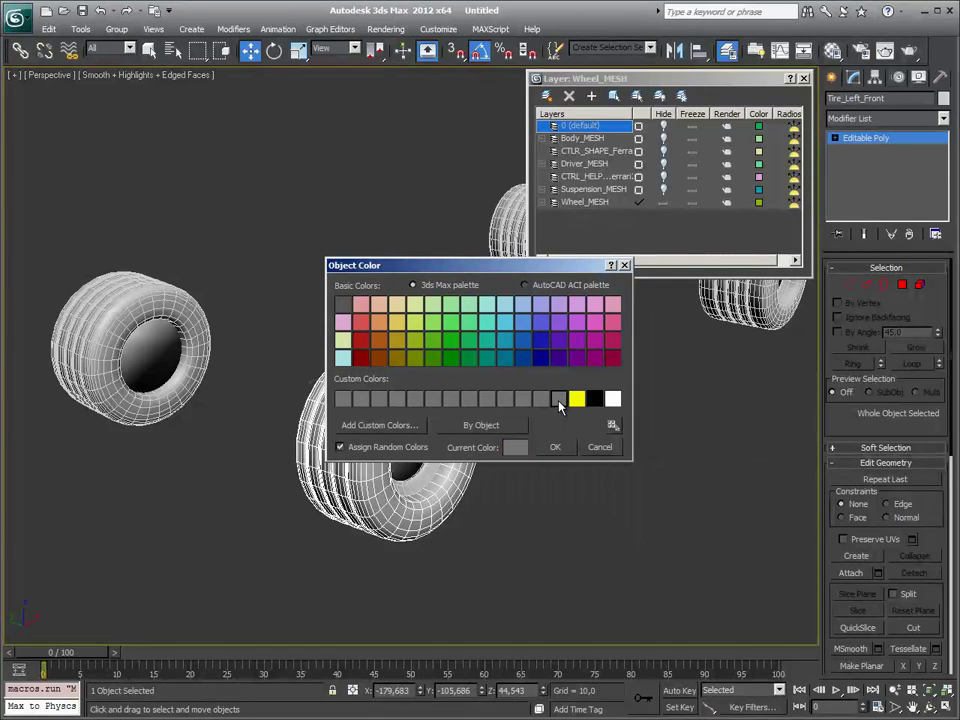
pyautogui.click(380, 425)
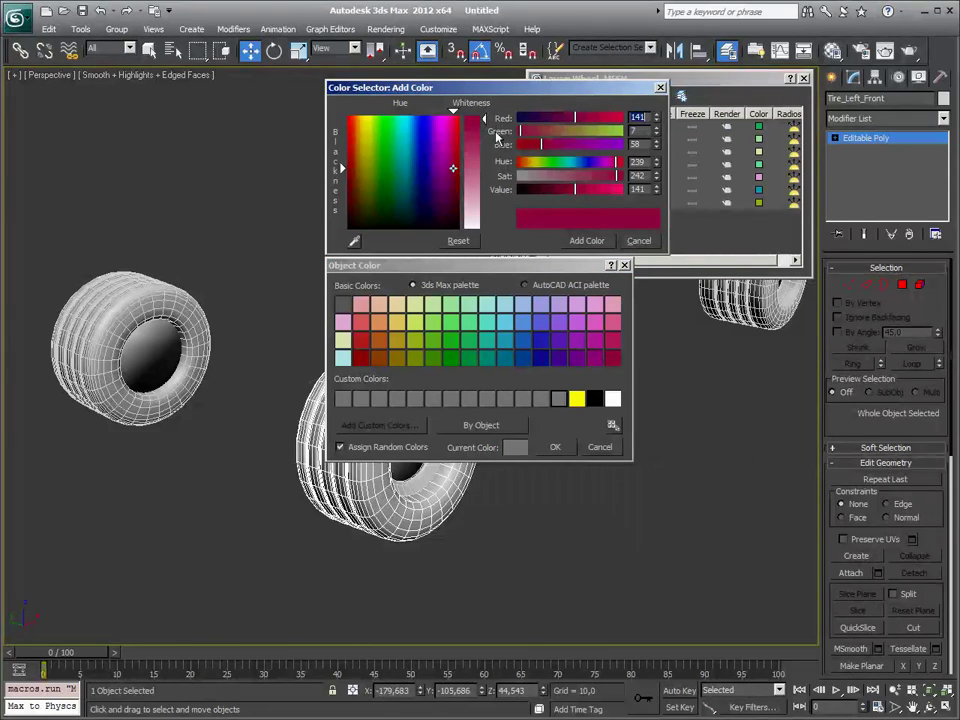
pyautogui.moveTo(403, 104)
pyautogui.mouseDown()
pyautogui.moveTo(586, 128)
pyautogui.moveTo(653, 120)
pyautogui.mouseUp()
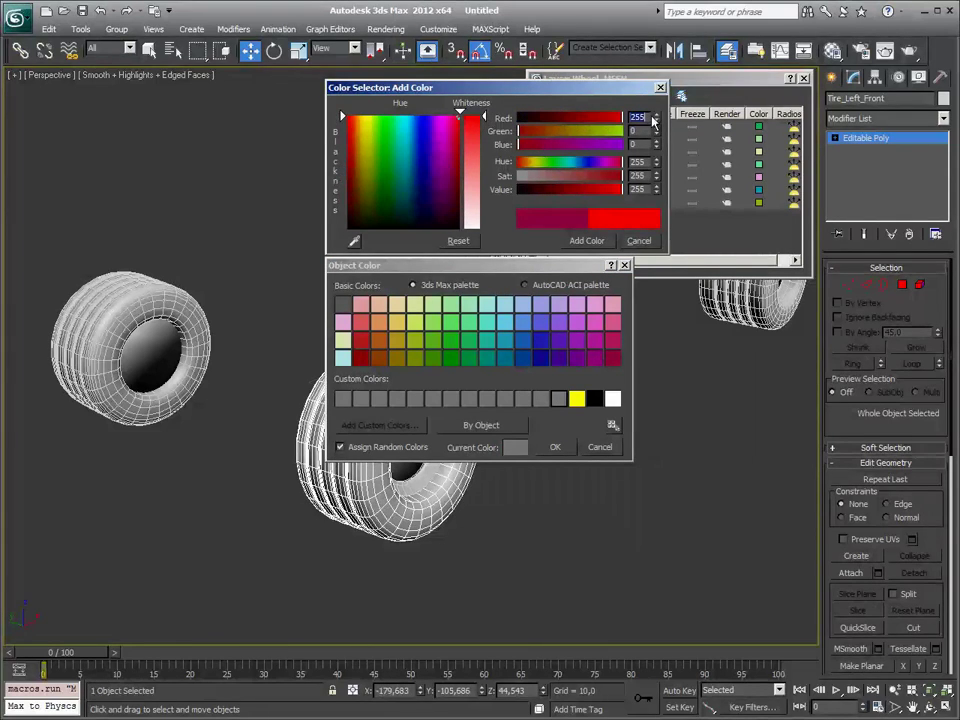
pyautogui.click(604, 244)
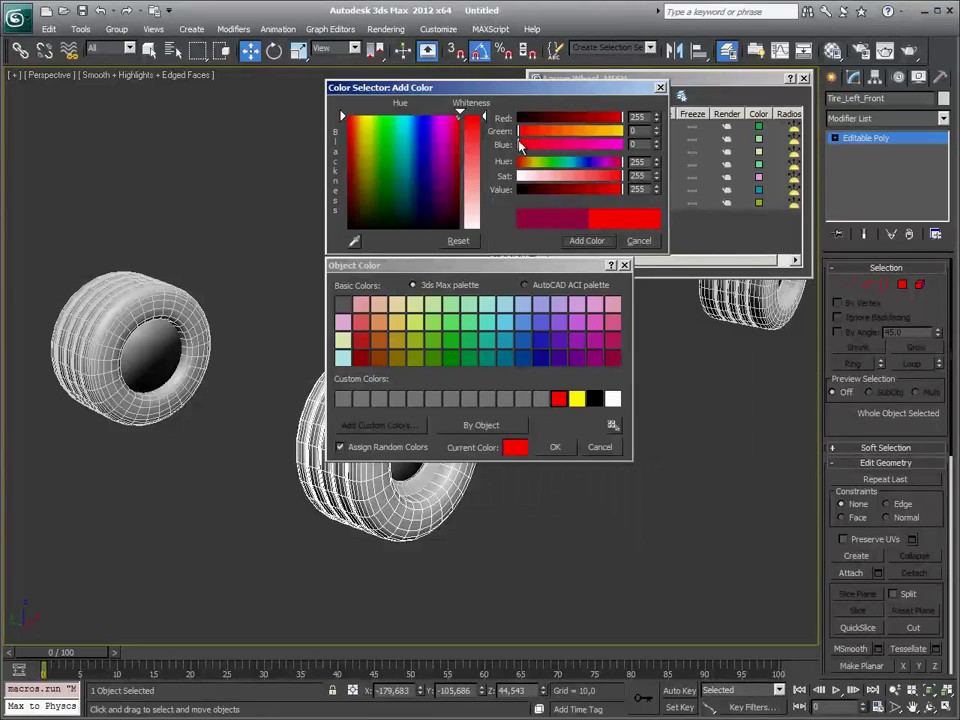
# Step: Save pure blue as a custom colour and assign it to Tire_Left_Front
pyautogui.moveTo(540, 145); pyautogui.dragTo(610, 145)
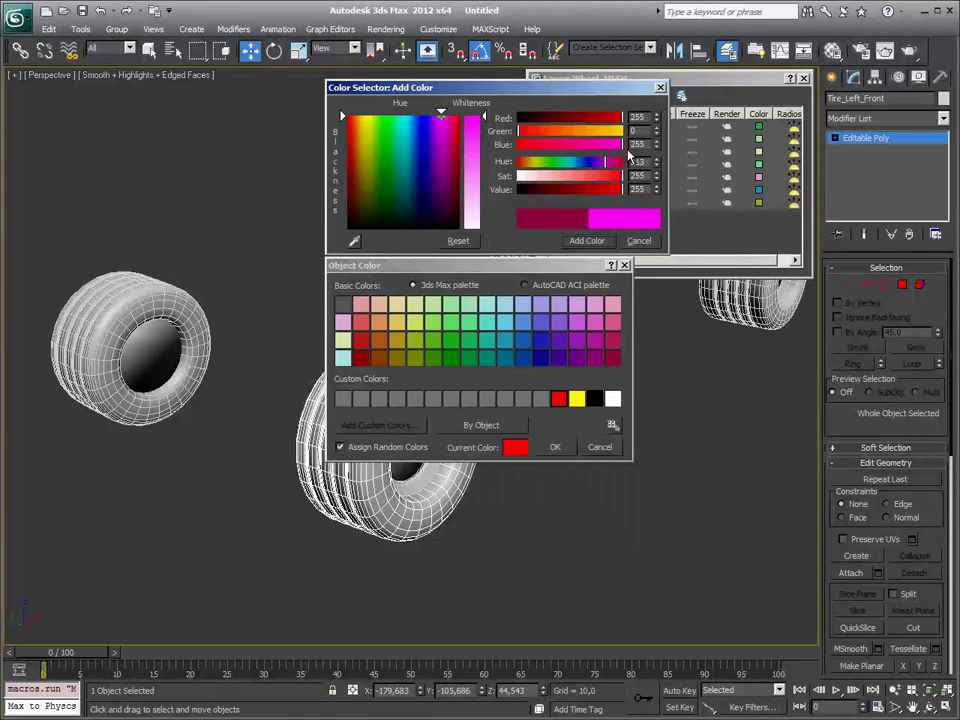
pyautogui.doubleClick(637, 117)
pyautogui.write('0')
pyautogui.press('Return')
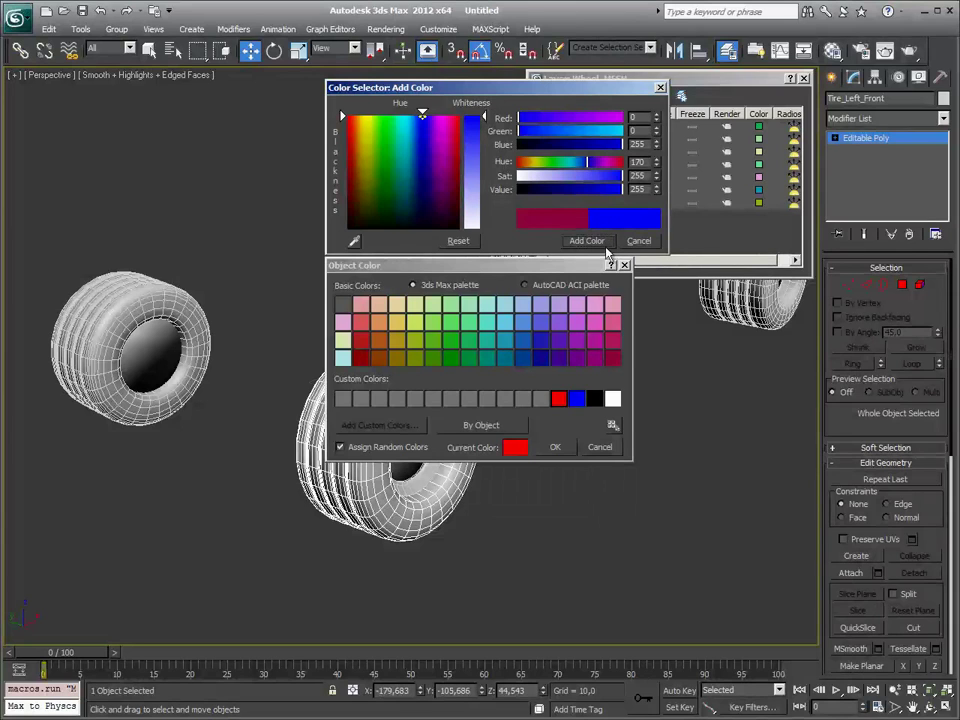
pyautogui.click(638, 241)
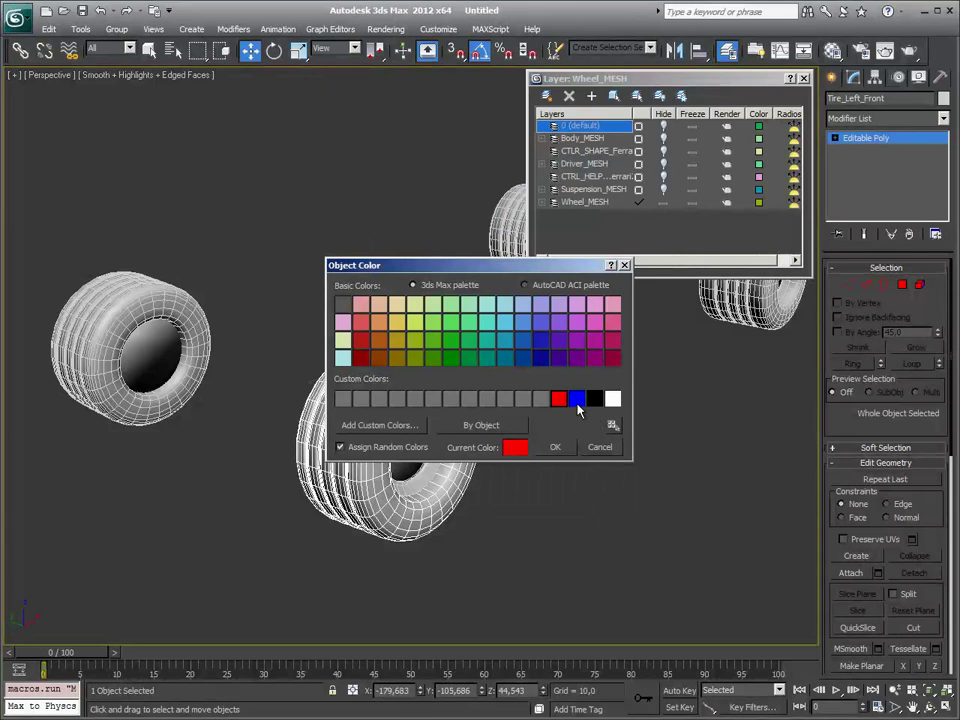
pyautogui.click(579, 399)
pyautogui.click(555, 447)
pyautogui.click(561, 516)
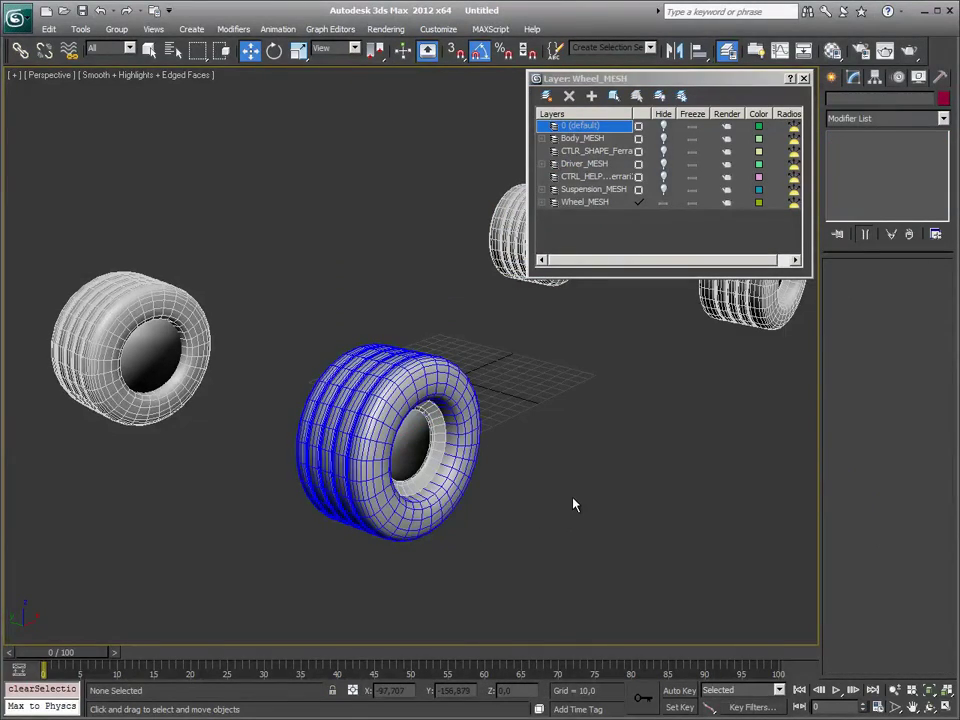
# Step: Select the blue tire and orbit and zoom to inspect its hole
pyautogui.moveTo(561, 516)
pyautogui.mouseDown(button='middle')
pyautogui.moveTo(511, 522)
pyautogui.moveTo(485, 545)
pyautogui.mouseUp(button='middle')
pyautogui.moveTo(618, 402)
pyautogui.mouseDown(button='middle')
pyautogui.moveTo(580, 455)
pyautogui.moveTo(448, 450)
pyautogui.mouseUp(button='middle')
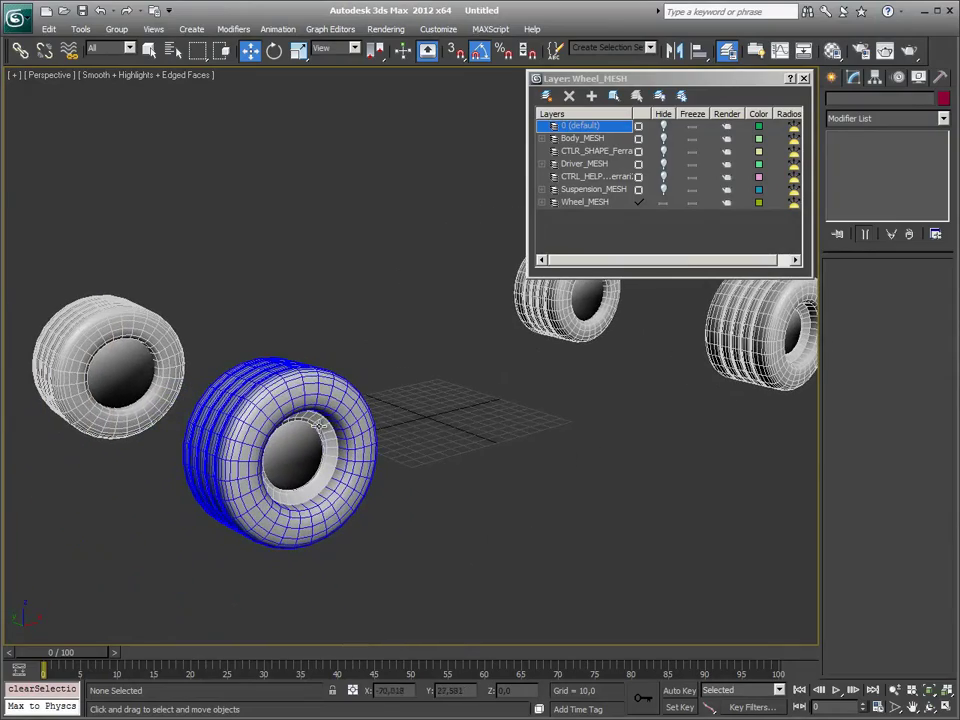
pyautogui.click(318, 425)
pyautogui.scroll(5, 463, 437)
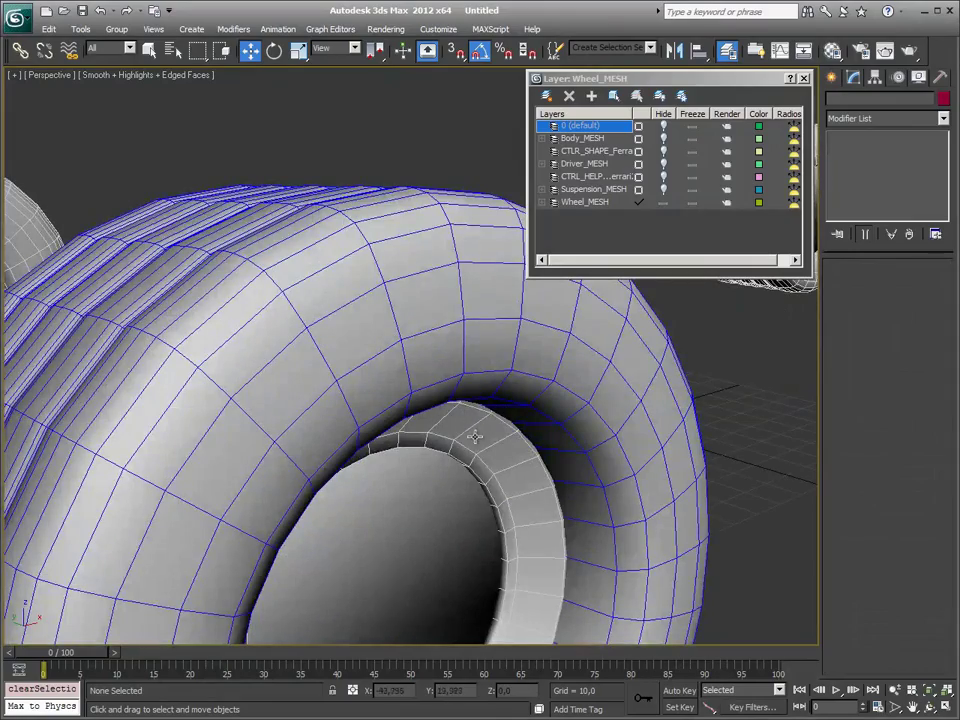
pyautogui.scroll(1, 476, 435)
pyautogui.keyDown('alt'); pyautogui.moveTo(487, 470); pyautogui.dragTo(493, 394, button='middle'); pyautogui.keyUp('alt')
pyautogui.scroll(-1, 493, 394)
pyautogui.scroll(-6, 495, 392)
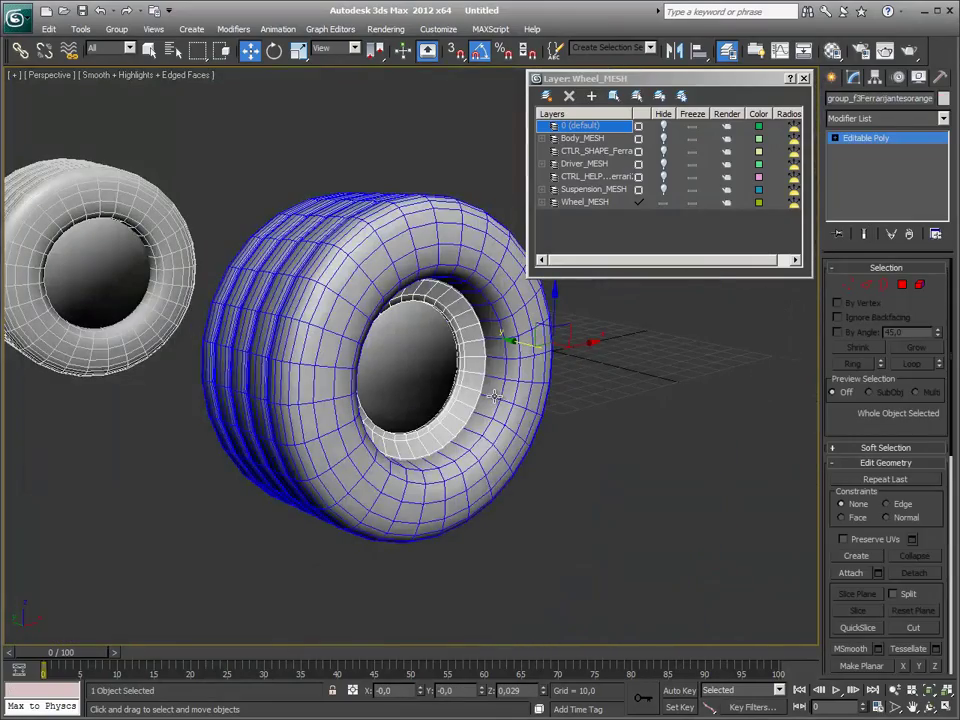
pyautogui.click(434, 378)
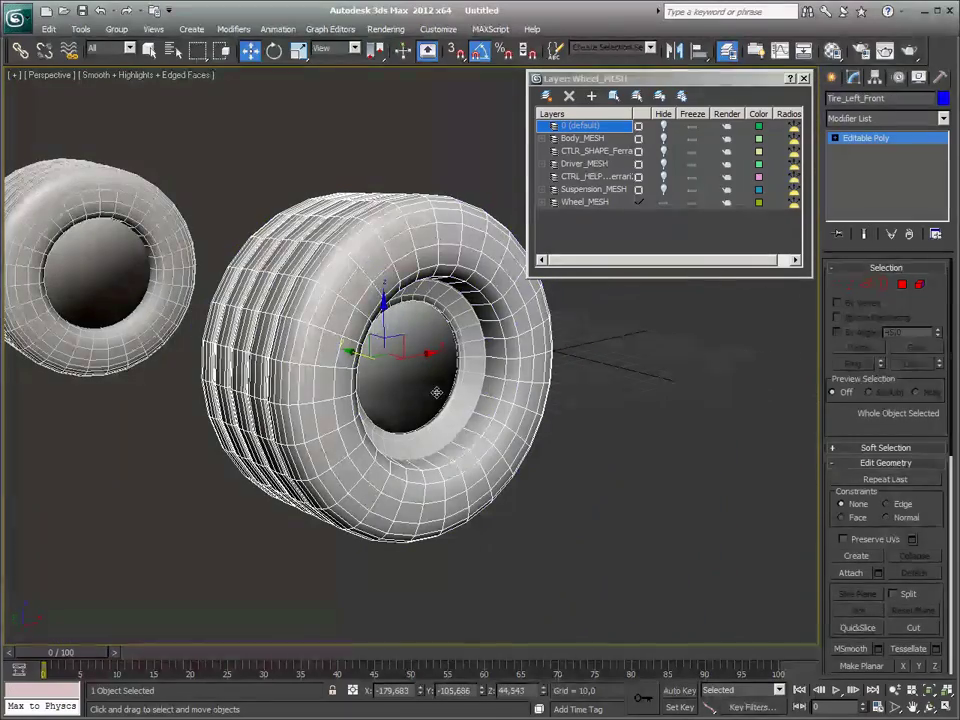
pyautogui.click(476, 350)
pyautogui.moveTo(409, 388)
pyautogui.keyDown('alt'); pyautogui.mouseDown(button='middle')
pyautogui.moveTo(450, 396)
pyautogui.moveTo(414, 392)
pyautogui.moveTo(441, 374)
pyautogui.mouseUp(button='middle'); pyautogui.keyUp('alt')
pyautogui.click(414, 392)
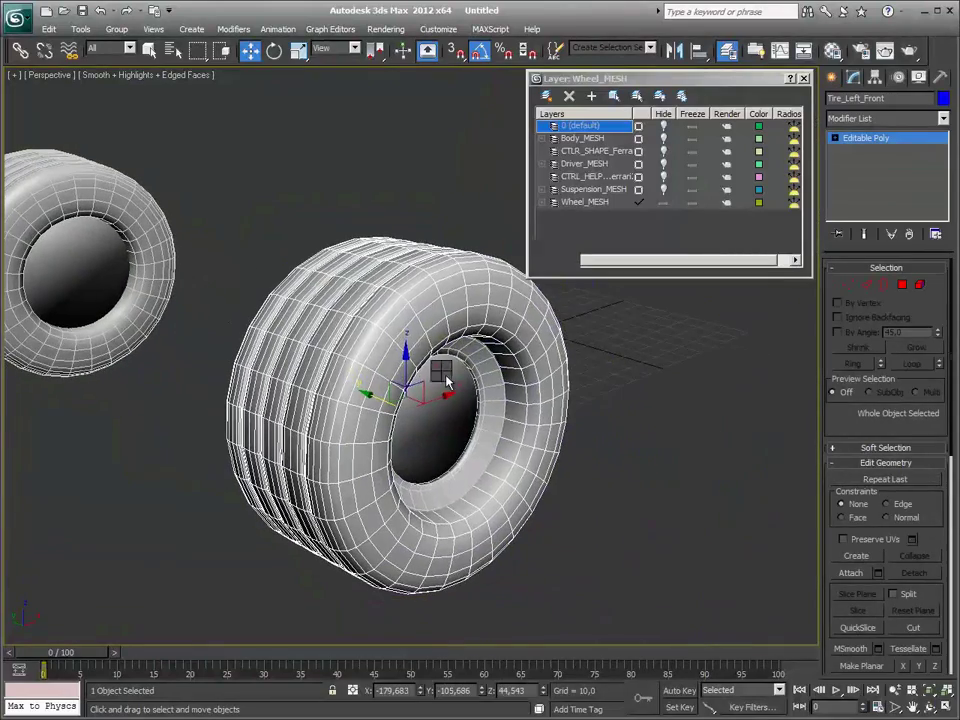
# Step: Hide the blue tire and select the rim disc and ring inside it
pyautogui.rightClick(441, 374)
pyautogui.click(476, 330)
pyautogui.click(418, 405)
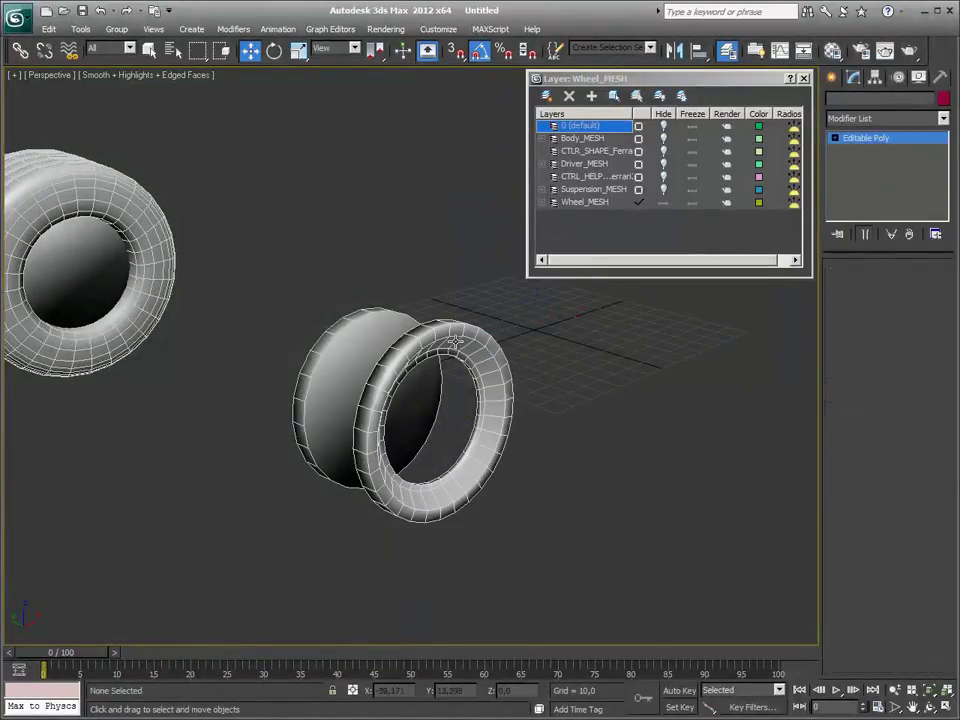
pyautogui.keyDown('alt'); pyautogui.moveTo(418, 405); pyautogui.dragTo(437, 405, button='middle'); pyautogui.keyUp('alt')
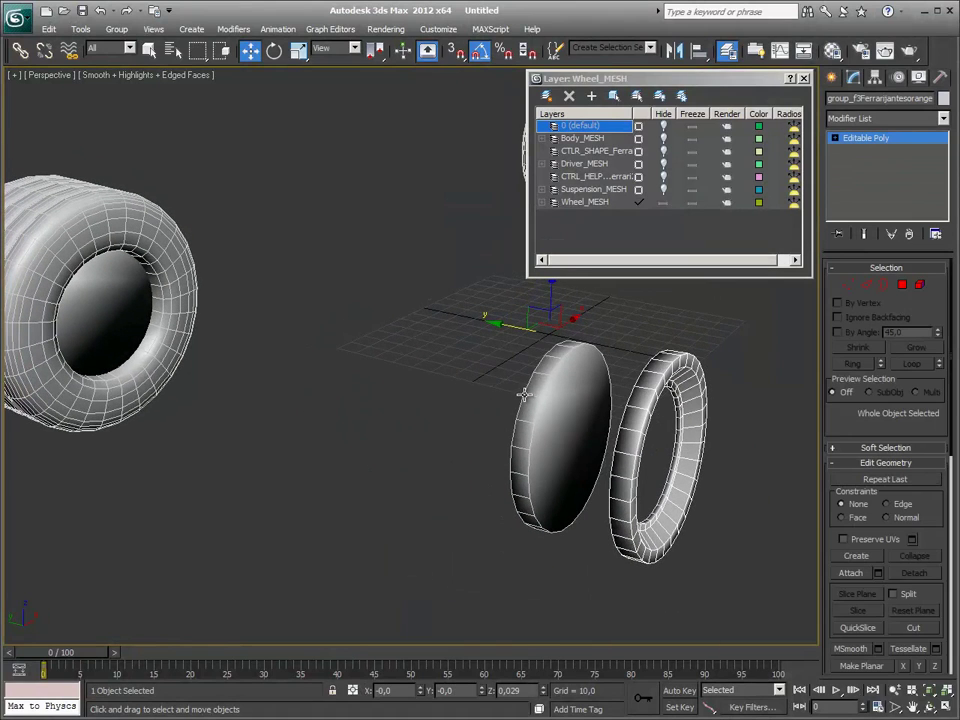
pyautogui.click(649, 450)
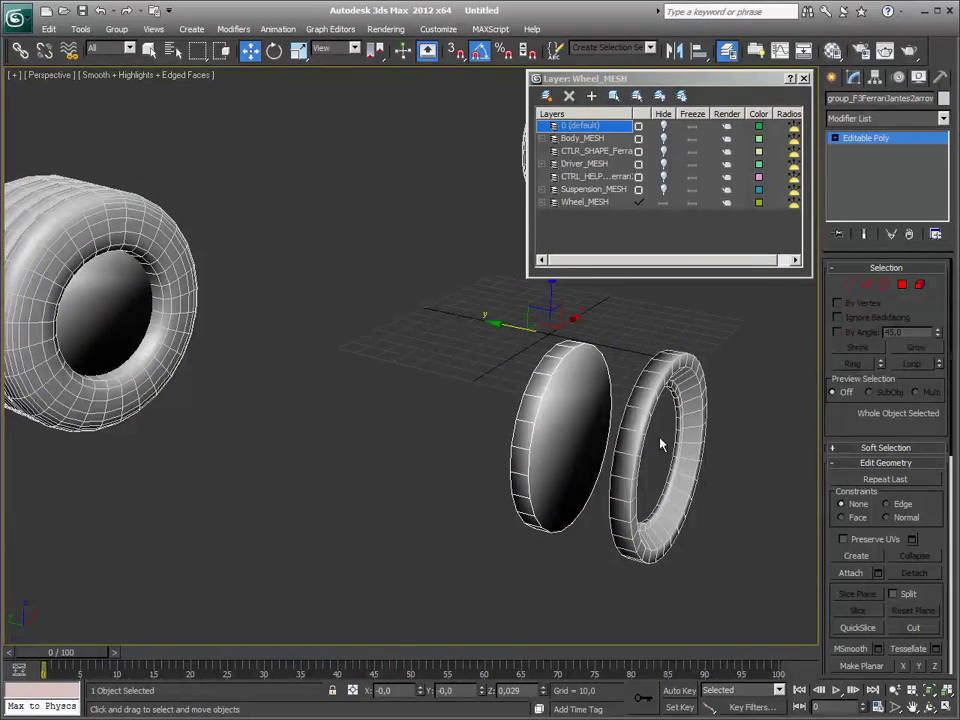
pyautogui.keyDown('alt'); pyautogui.moveTo(530, 350); pyautogui.dragTo(395, 438, button='middle'); pyautogui.keyUp('alt')
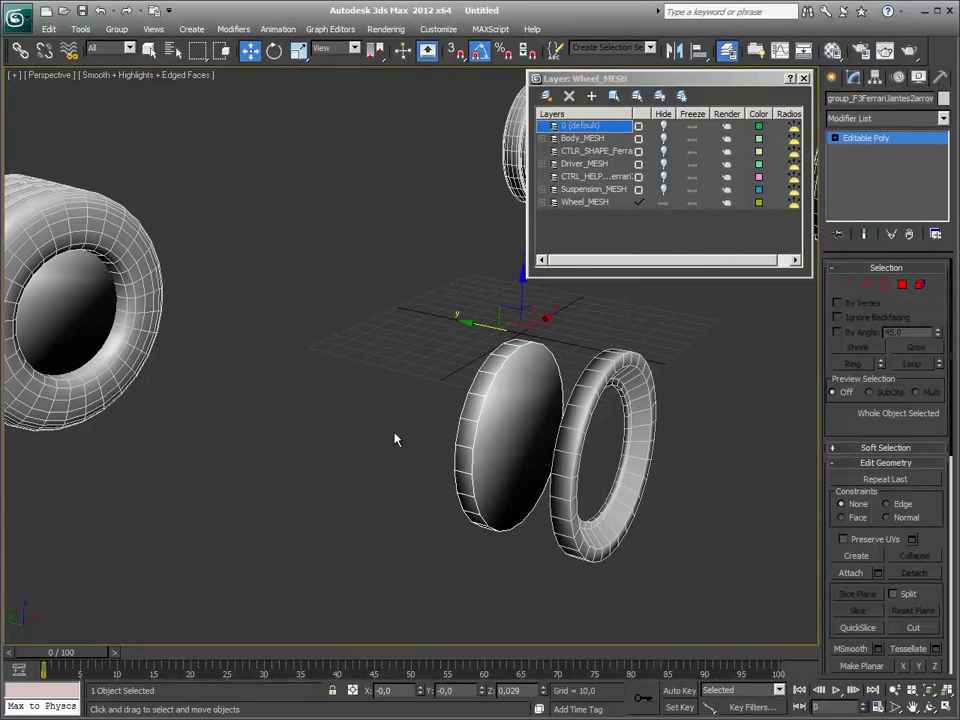
pyautogui.scroll(-3, 418, 443)
pyautogui.keyDown('alt'); pyautogui.moveTo(505, 445); pyautogui.dragTo(445, 452, button='middle'); pyautogui.keyUp('alt')
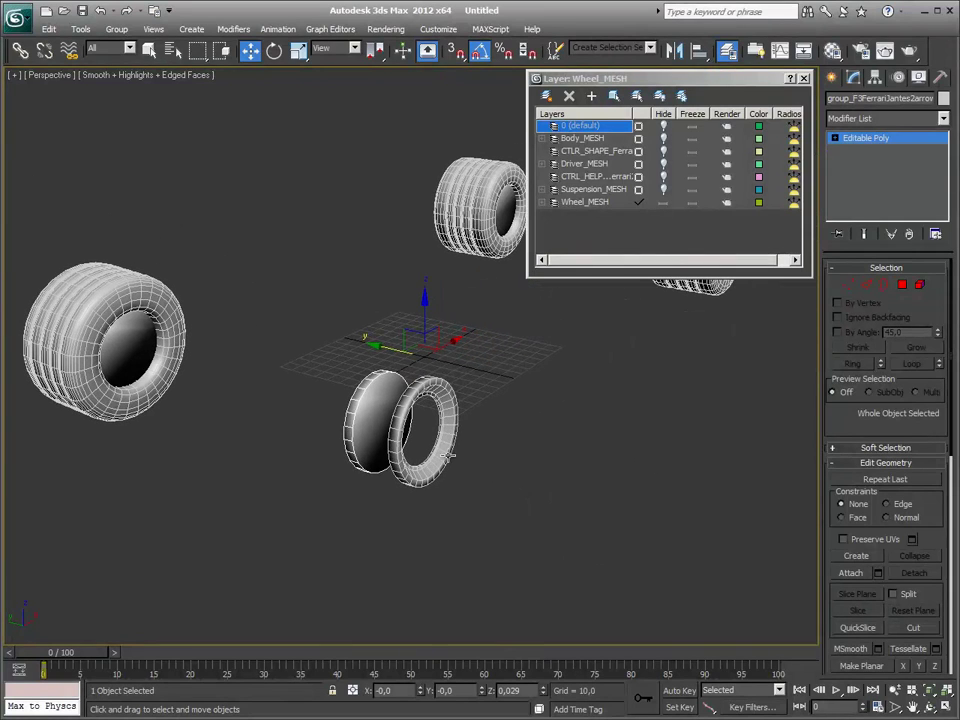
pyautogui.click(500, 451)
pyautogui.click(693, 287)
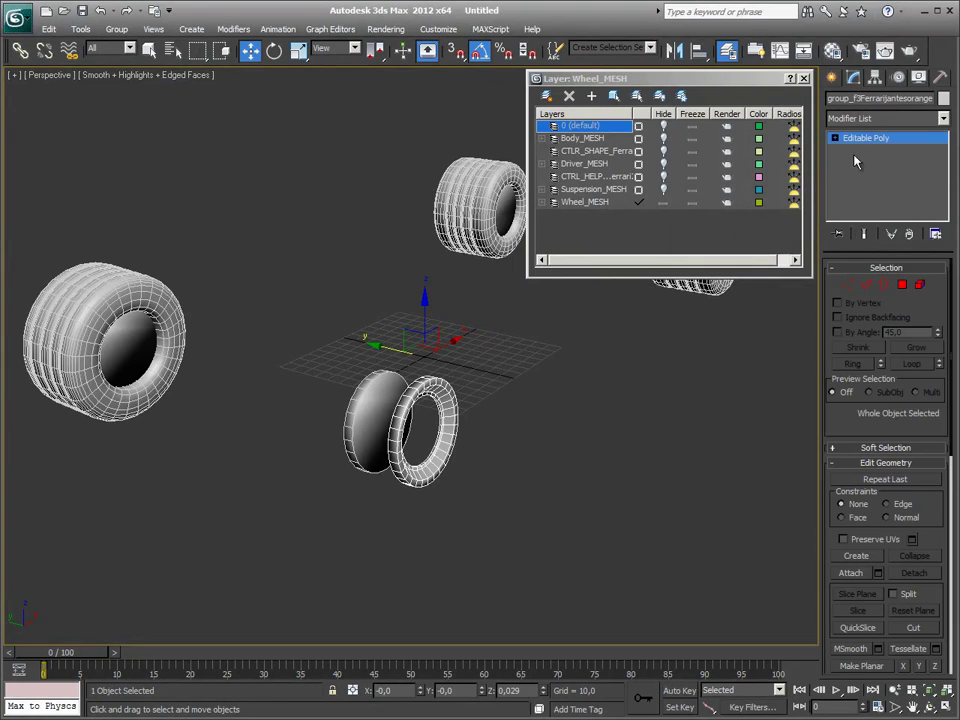
# Step: Attach the rim ring to the rim disc with Edit Geometry Attach, accepting the attach options
pyautogui.click(875, 78)
pyautogui.click(830, 78)
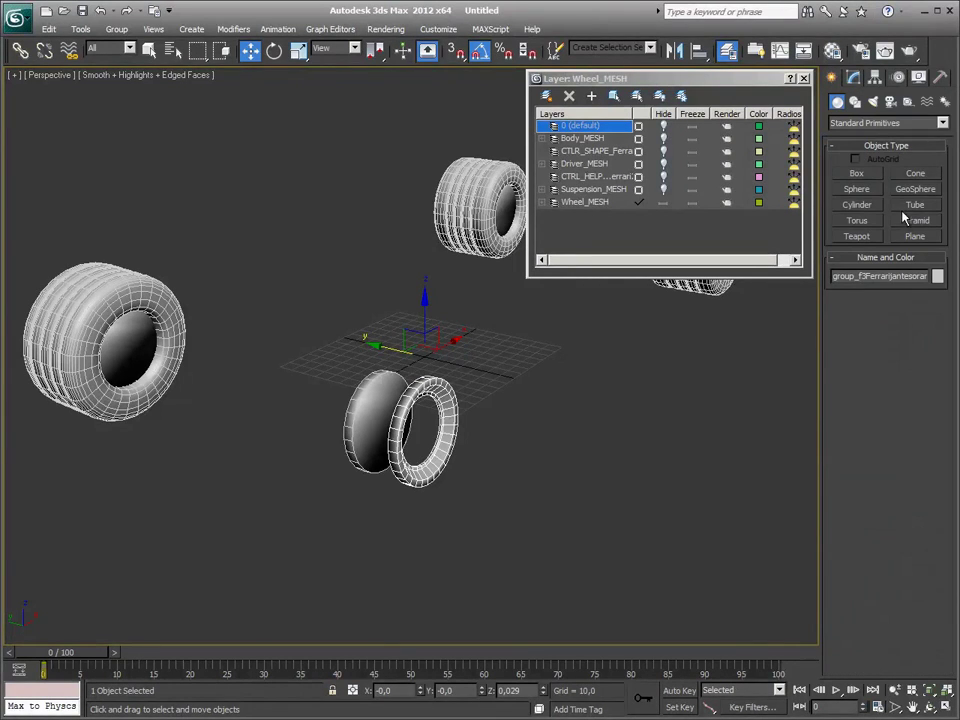
pyautogui.click(853, 78)
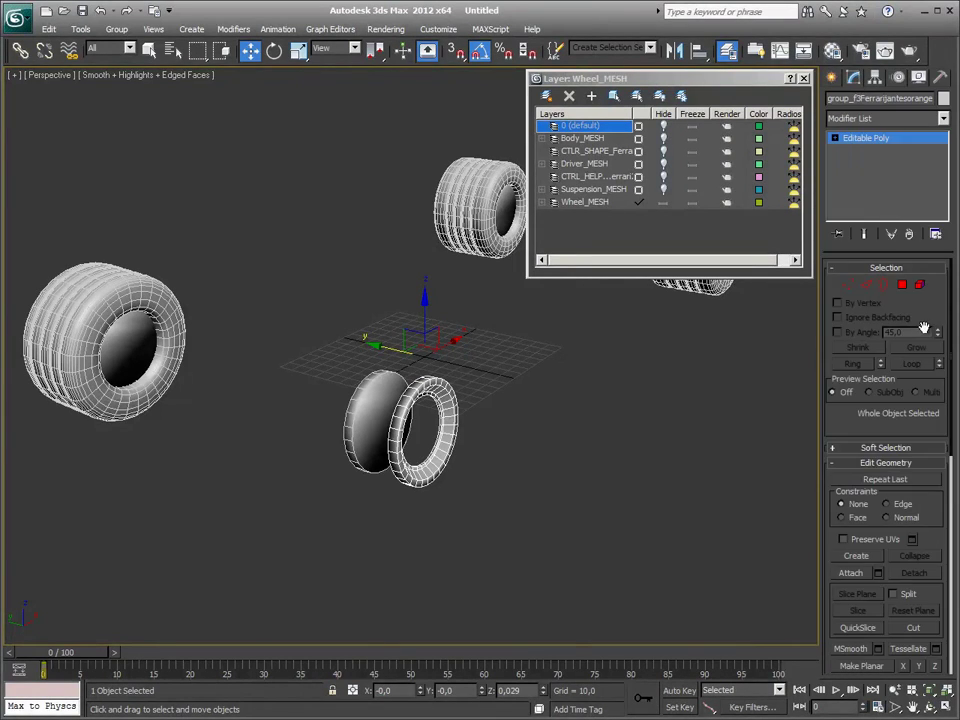
pyautogui.scroll(-5, 923, 380)
pyautogui.click(851, 409)
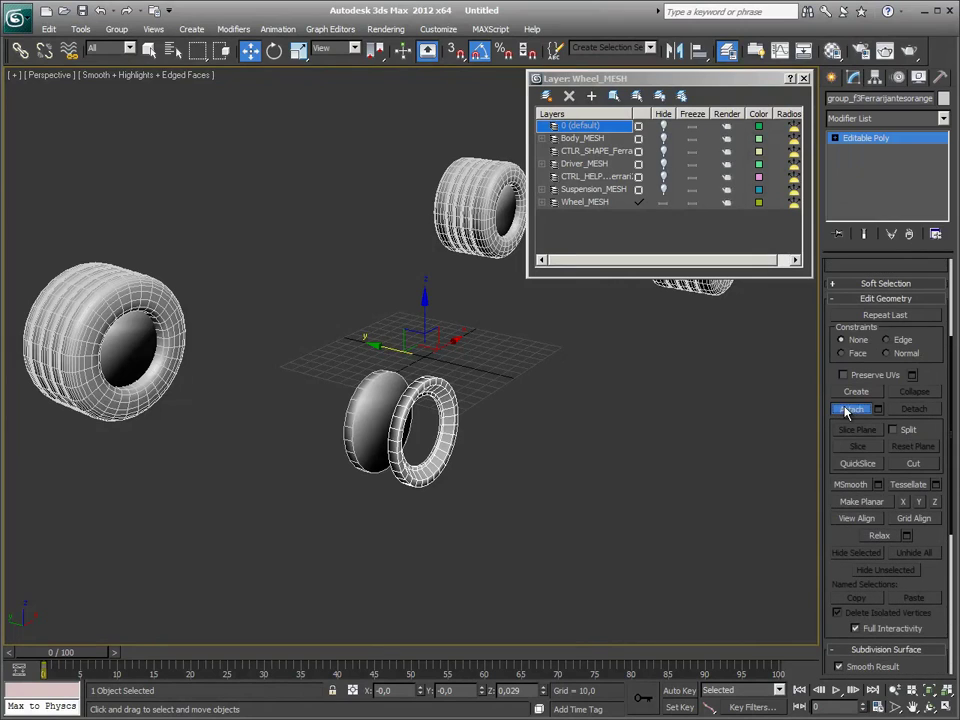
pyautogui.click(378, 424)
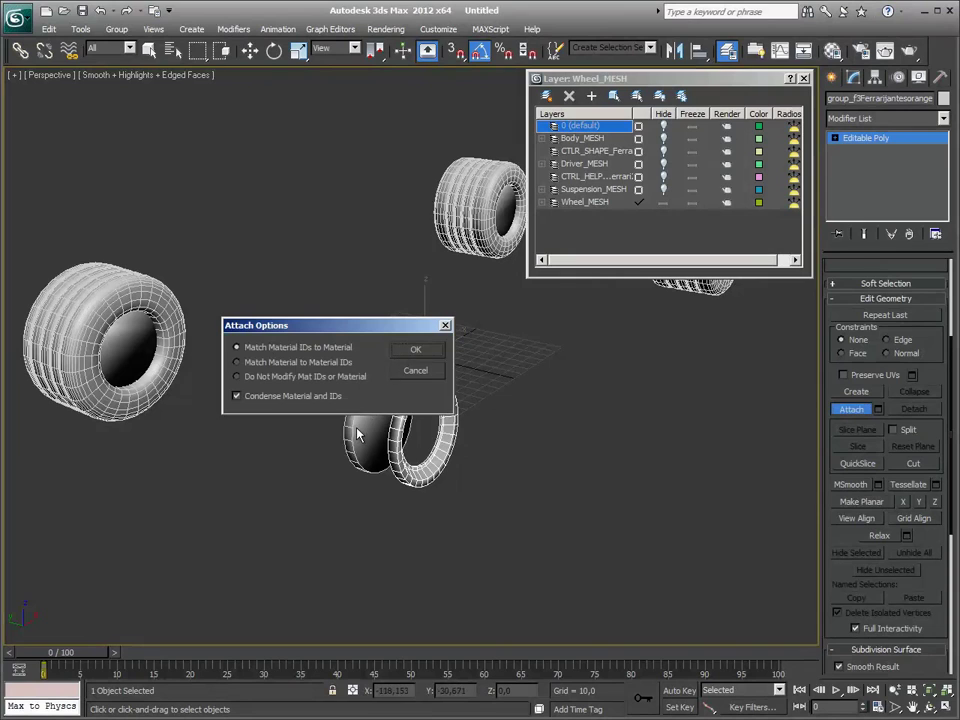
pyautogui.click(417, 350)
pyautogui.click(852, 410)
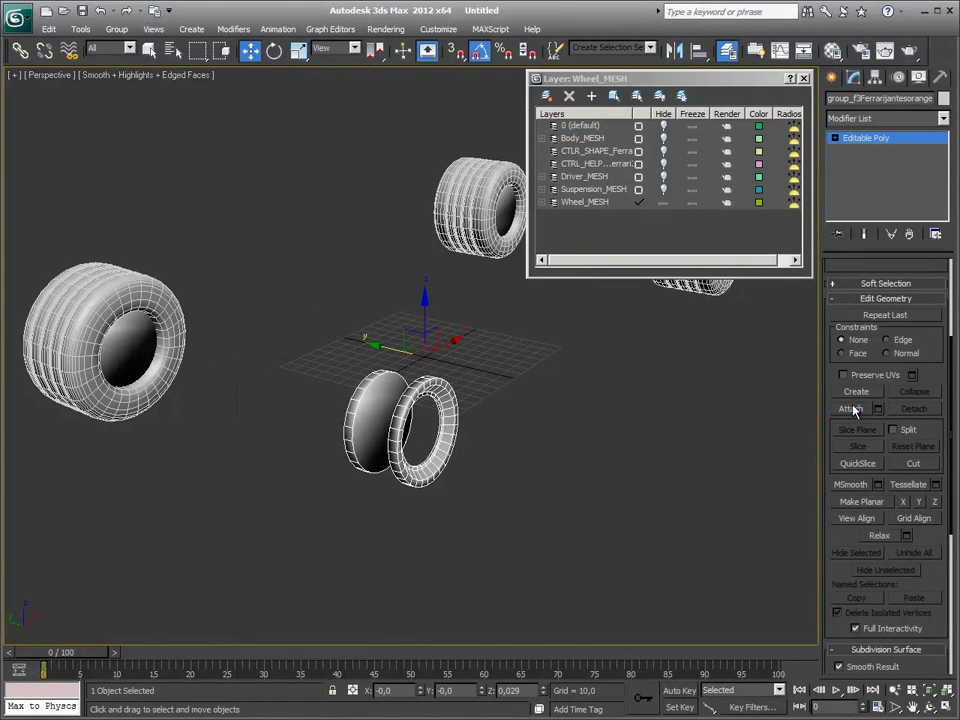
# Step: Rename the attached rim Brake_Left_Front and set its object colour to the custom blue
pyautogui.click(874, 99)
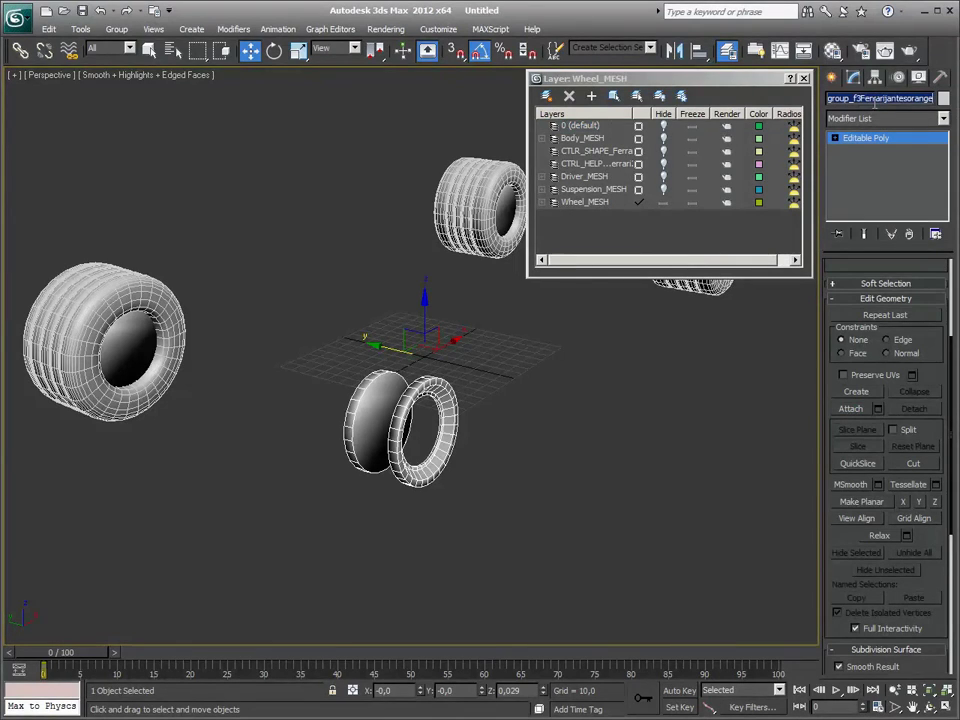
pyautogui.write('Brak')
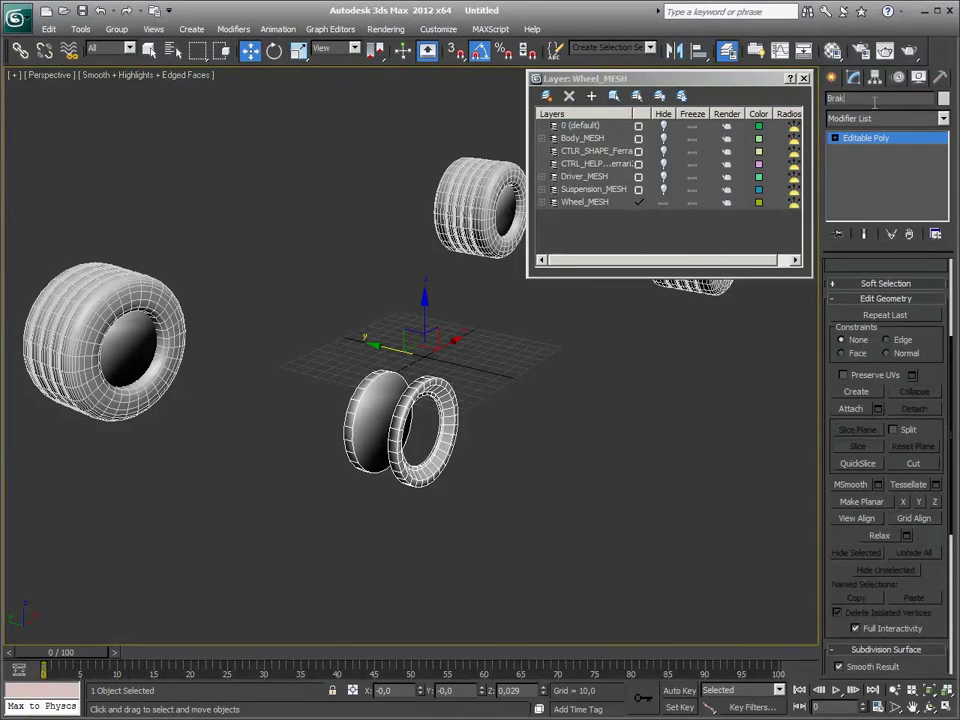
pyautogui.write('e_Left_Front')
pyautogui.press('Return')
pyautogui.click(943, 99)
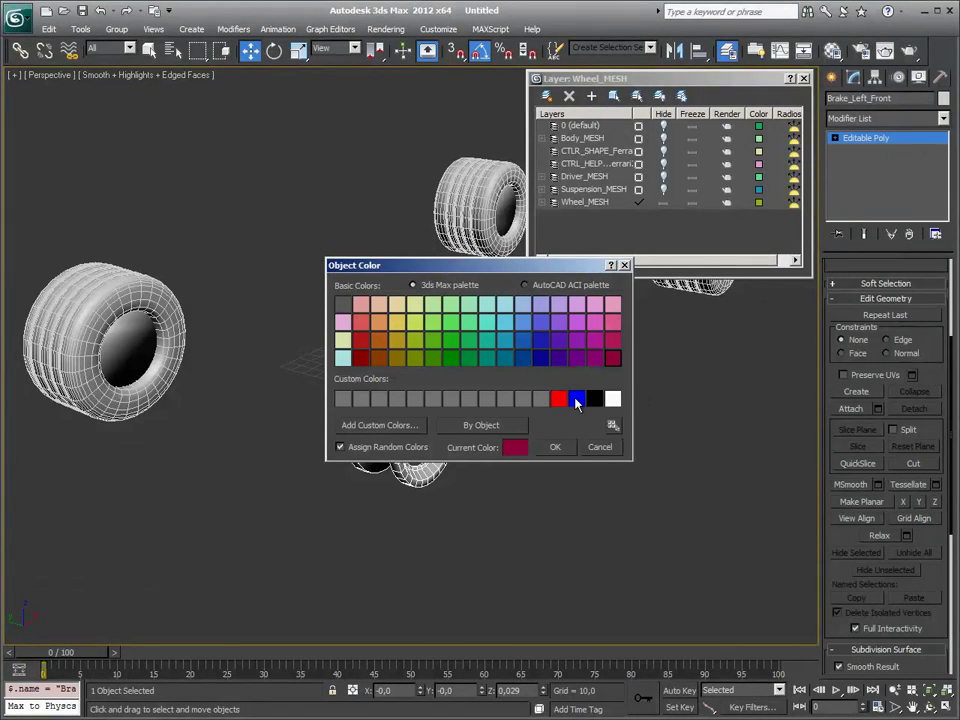
pyautogui.click(577, 400)
pyautogui.click(555, 447)
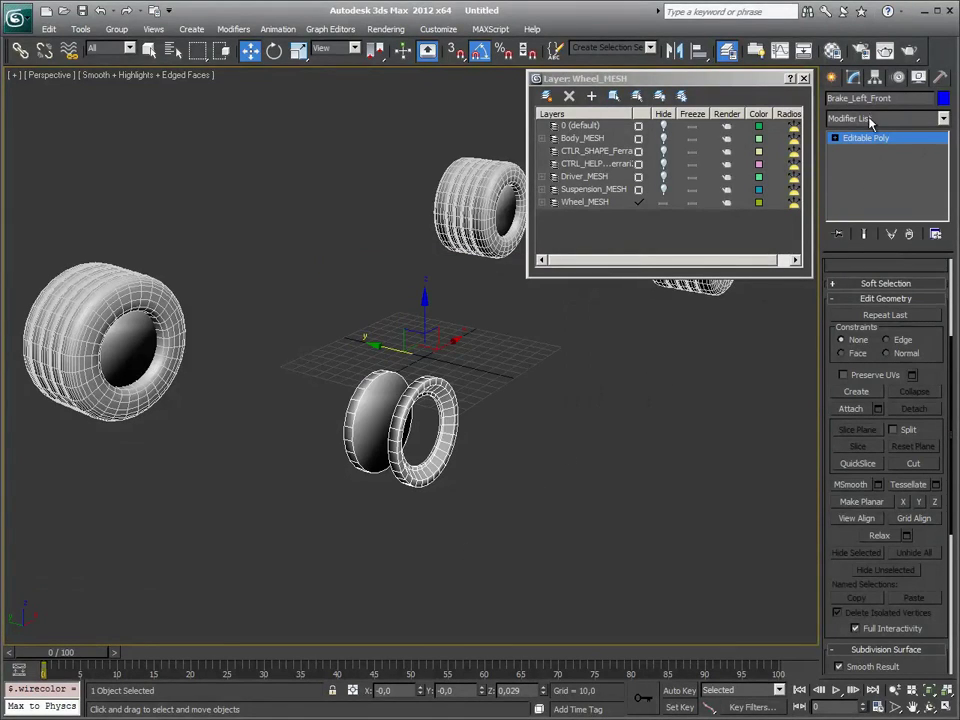
# Step: Center Brake_Left_Front's pivot on its geometry with Affect Pivot Only, then switch it off
pyautogui.click(875, 77)
pyautogui.click(886, 173)
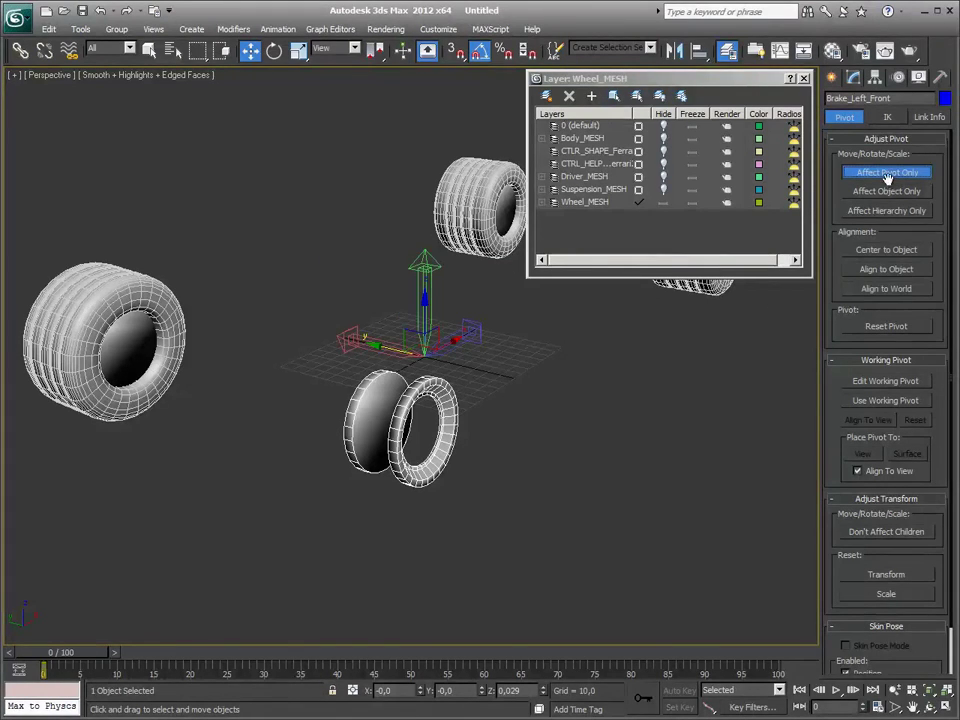
pyautogui.click(893, 250)
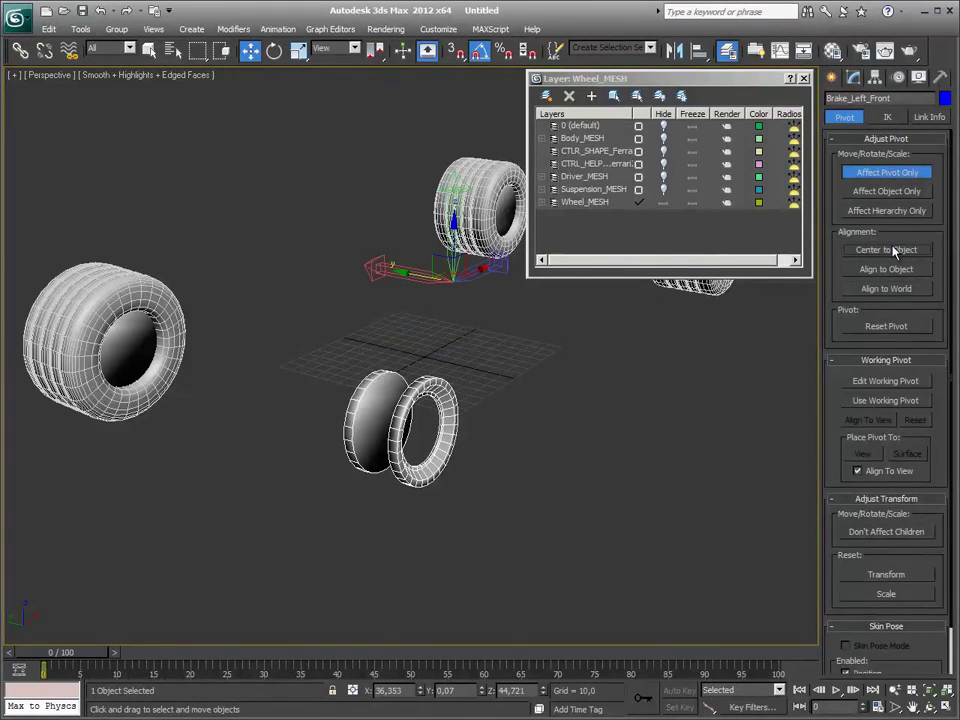
pyautogui.moveTo(610, 388)
pyautogui.keyDown('alt'); pyautogui.mouseDown(button='middle')
pyautogui.moveTo(564, 401)
pyautogui.moveTo(553, 433)
pyautogui.moveTo(797, 335)
pyautogui.mouseUp(button='middle'); pyautogui.keyUp('alt')
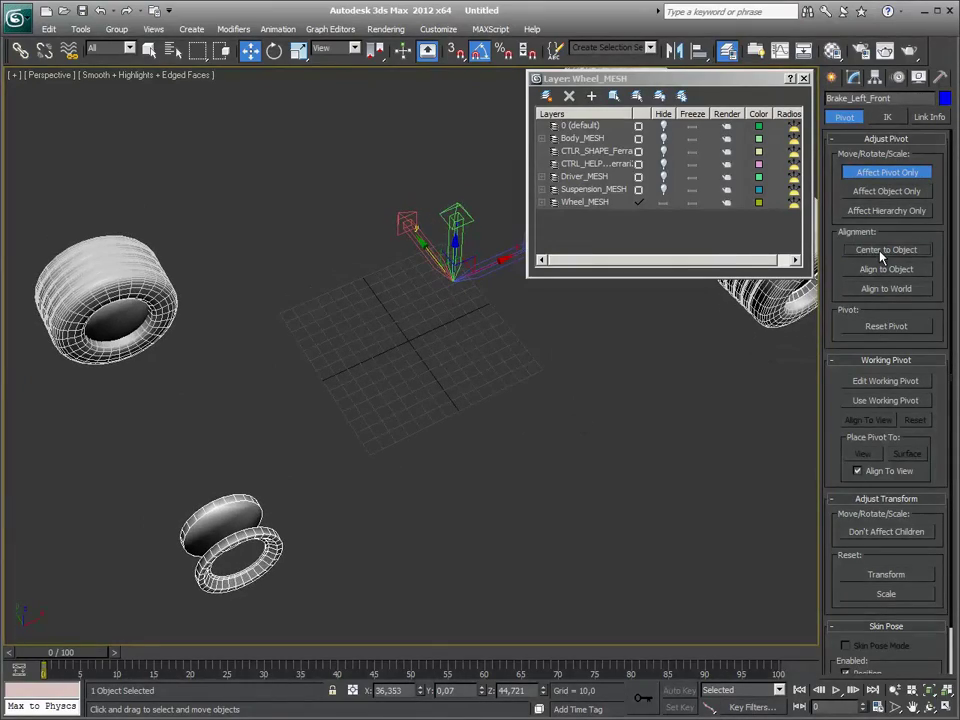
pyautogui.moveTo(610, 360)
pyautogui.keyDown('alt'); pyautogui.mouseDown(button='middle')
pyautogui.moveTo(517, 378)
pyautogui.moveTo(510, 392)
pyautogui.moveTo(614, 356)
pyautogui.mouseUp(button='middle'); pyautogui.keyUp('alt')
pyautogui.click(614, 356)
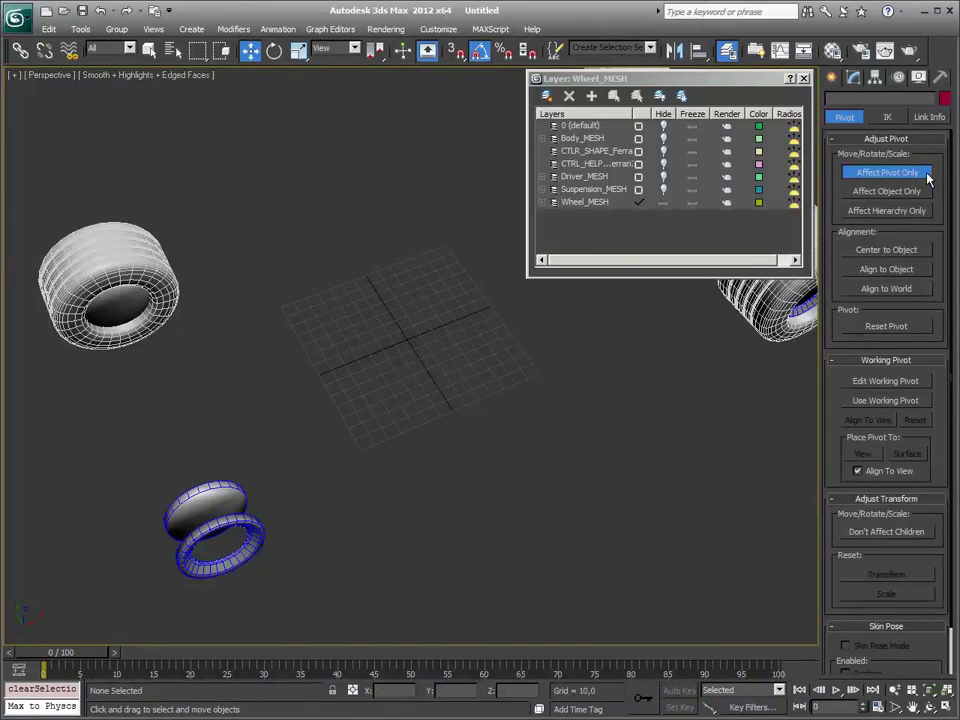
pyautogui.click(870, 173)
# Step: Reselect Brake_Left_Front, undo an accidental upward move, and show its Editable Poly stack
pyautogui.click(245, 484)
pyautogui.moveTo(245, 484)
pyautogui.keyDown('alt'); pyautogui.mouseDown(button='middle')
pyautogui.moveTo(313, 441)
pyautogui.moveTo(365, 200)
pyautogui.moveTo(340, 190)
pyautogui.mouseUp(button='middle'); pyautogui.keyUp('alt')
pyautogui.moveTo(454, 240); pyautogui.dragTo(455, 150)
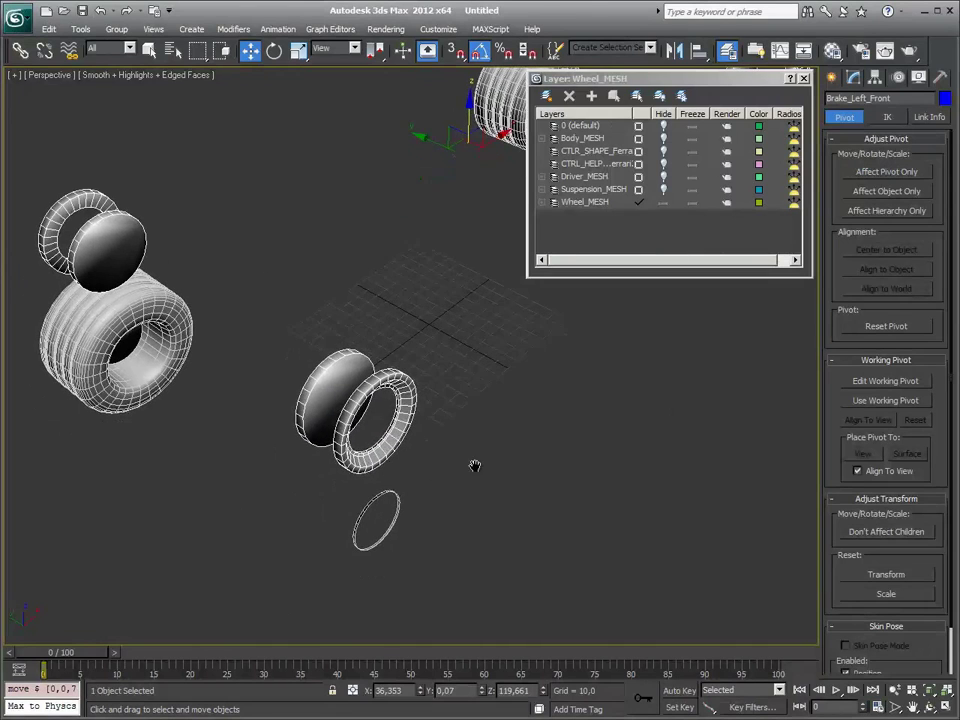
pyautogui.hotkey('ctrl', 'z')
pyautogui.moveTo(476, 467)
pyautogui.keyDown('alt'); pyautogui.mouseDown(button='middle')
pyautogui.moveTo(493, 497)
pyautogui.moveTo(454, 546)
pyautogui.moveTo(381, 499)
pyautogui.mouseUp(button='middle'); pyautogui.keyUp('alt')
pyautogui.click(381, 497)
pyautogui.click(323, 505)
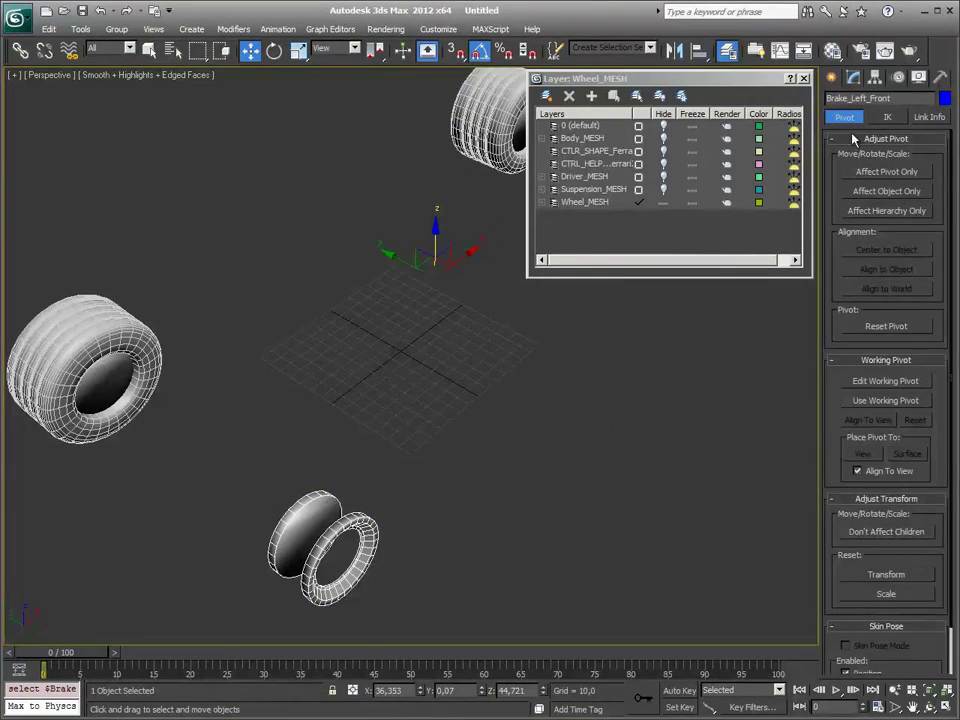
pyautogui.click(855, 80)
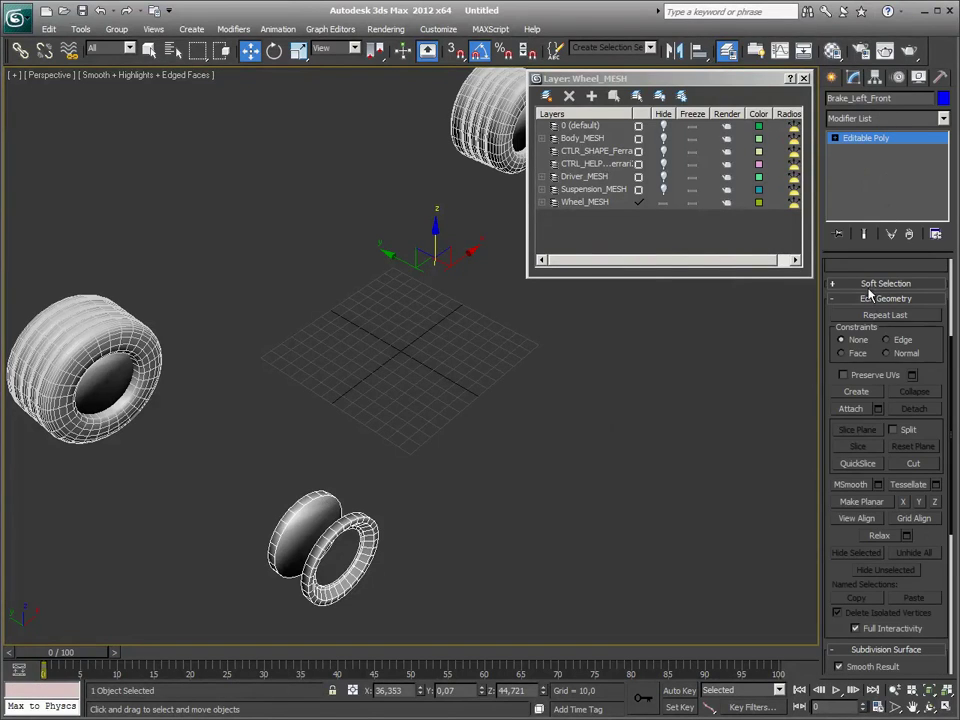
# Step: In Element mode, detach the small wheel's 176 polygons from the brake as Object001
pyautogui.moveTo(863, 267); pyautogui.dragTo(864, 420)
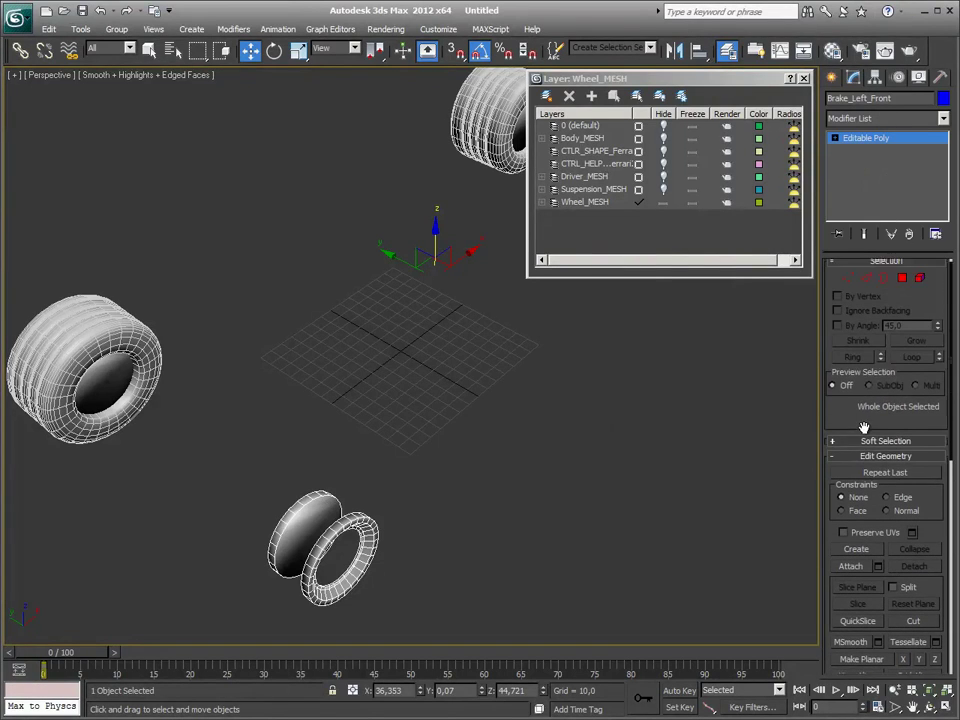
pyautogui.click(920, 285)
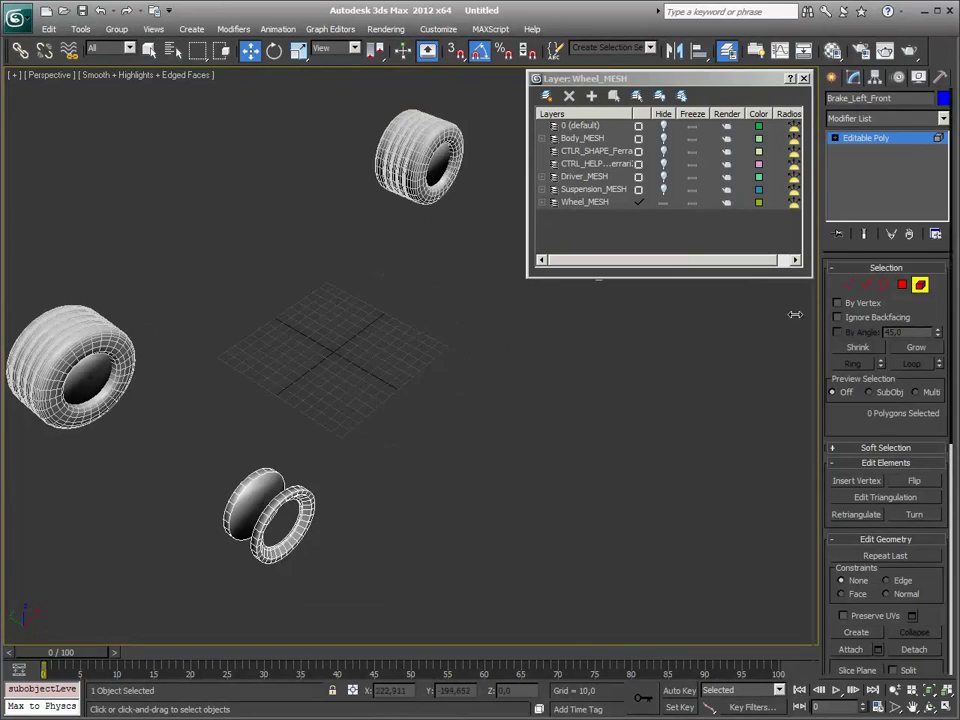
pyautogui.moveTo(818, 315); pyautogui.dragTo(690, 310)
pyautogui.moveTo(740, 79); pyautogui.dragTo(0, 80)
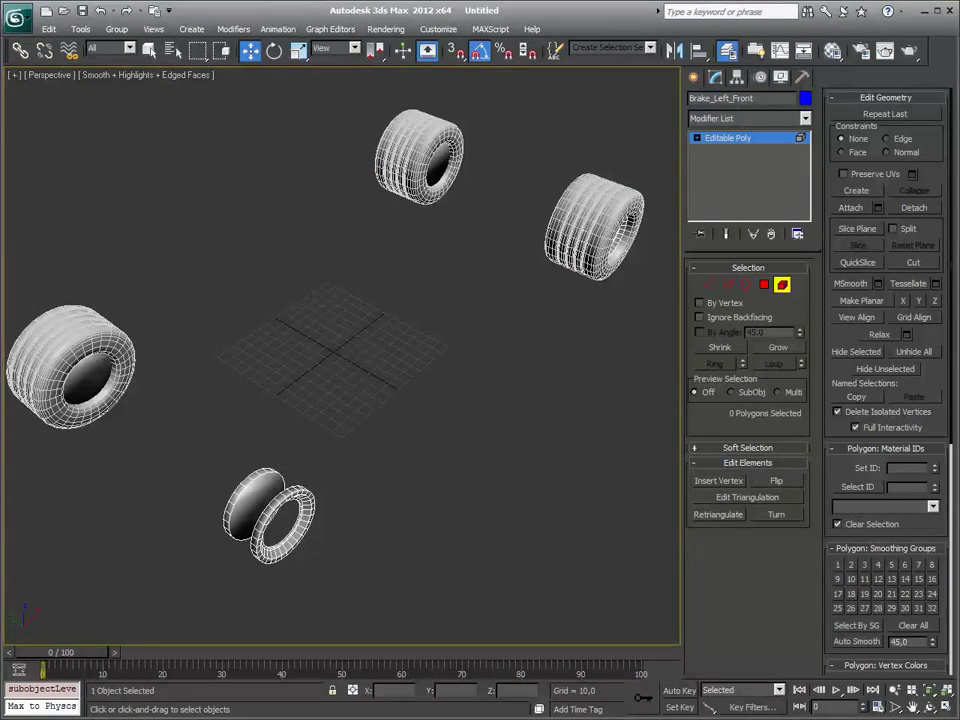
pyautogui.moveTo(409, 463); pyautogui.dragTo(423, 387, button='middle')
pyautogui.moveTo(411, 354); pyautogui.dragTo(155, 478)
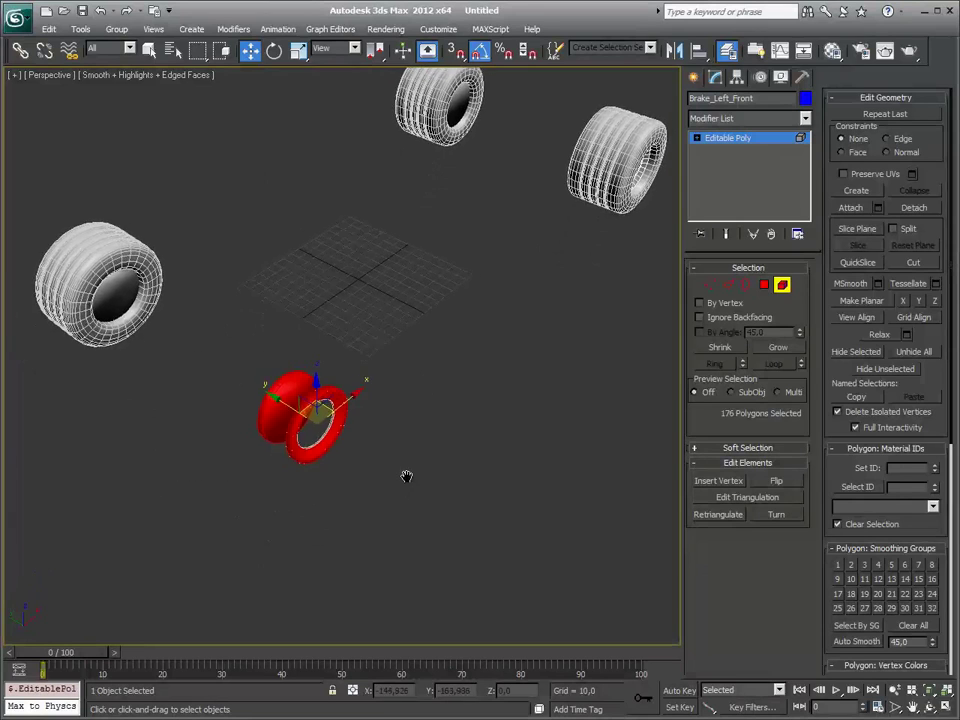
pyautogui.keyDown('alt'); pyautogui.moveTo(407, 476); pyautogui.dragTo(420, 435, button='middle'); pyautogui.keyUp('alt')
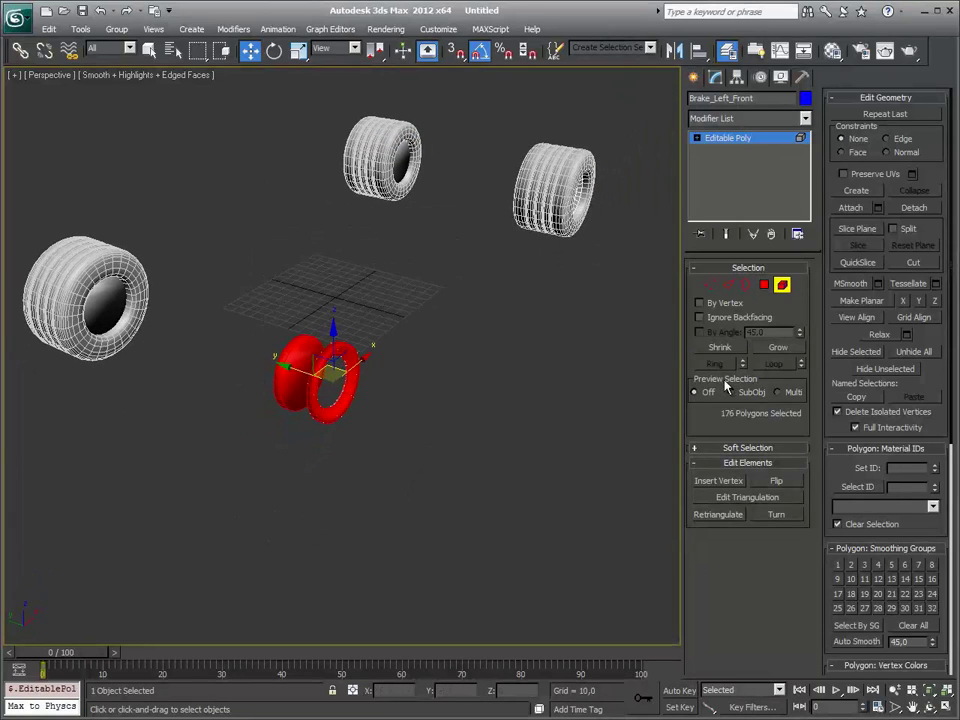
pyautogui.click(914, 208)
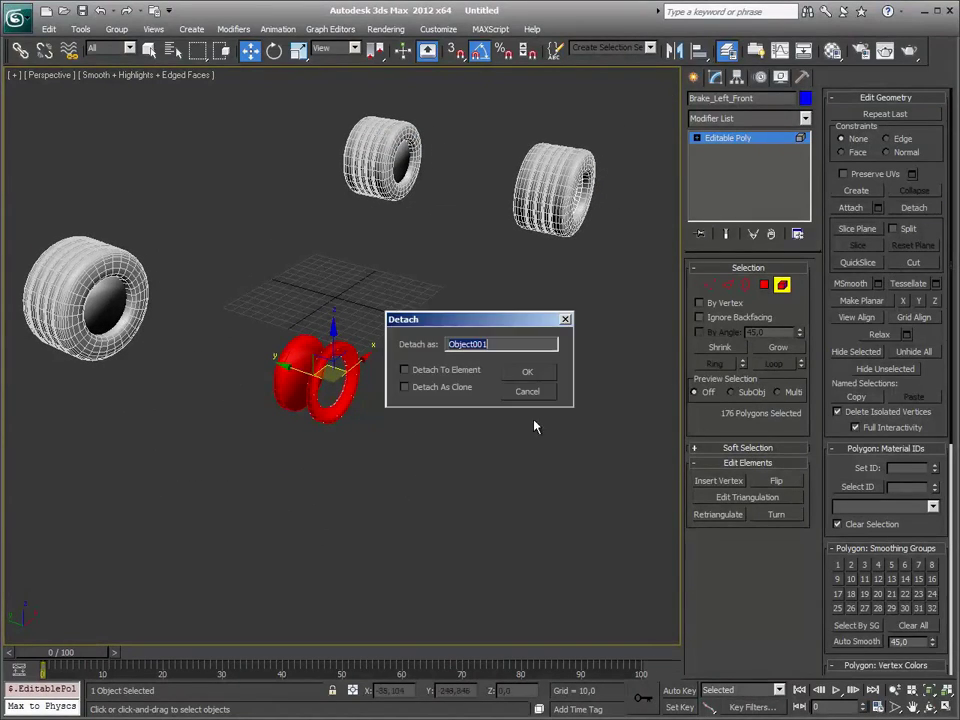
pyautogui.click(527, 374)
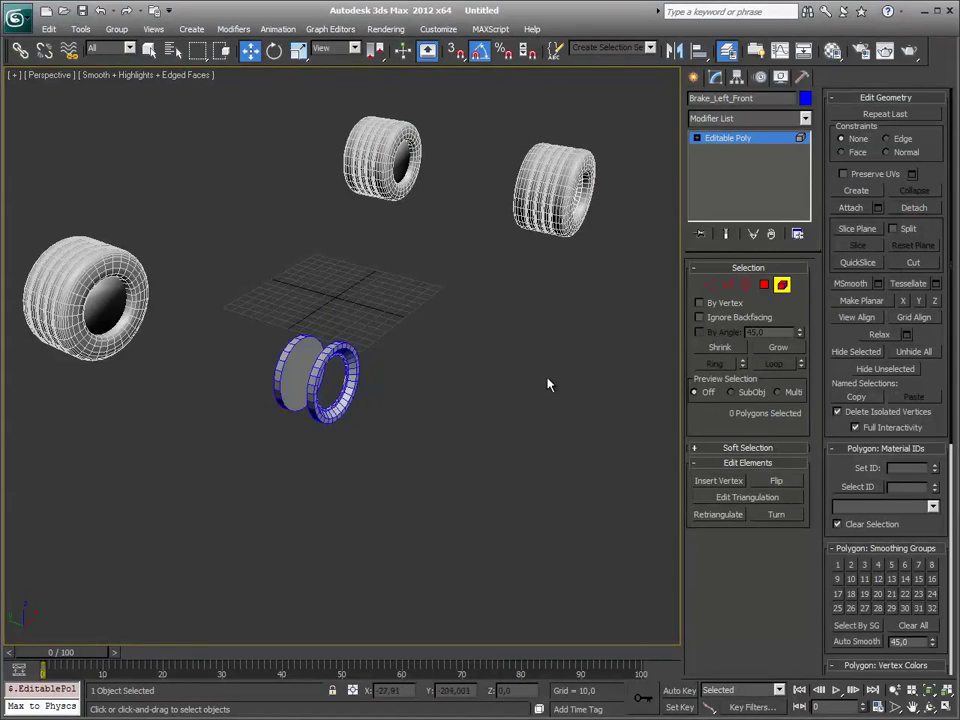
pyautogui.click(781, 285)
# Step: Select both small wheel pieces and centre their pivots on their objects
pyautogui.click(392, 426)
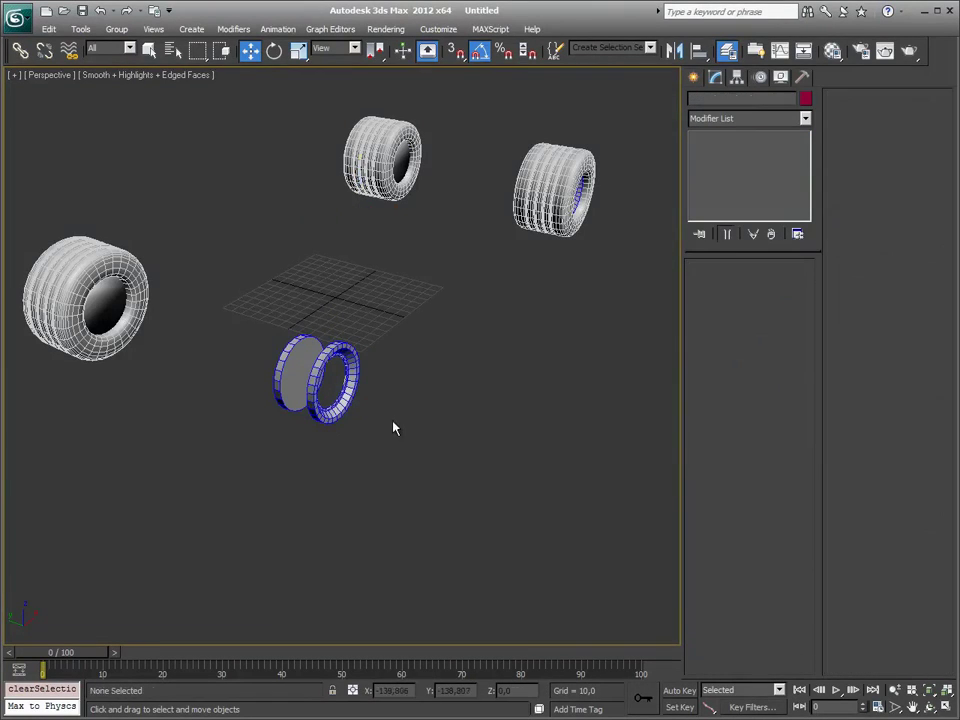
pyautogui.moveTo(388, 379); pyautogui.dragTo(225, 332)
pyautogui.click(737, 78)
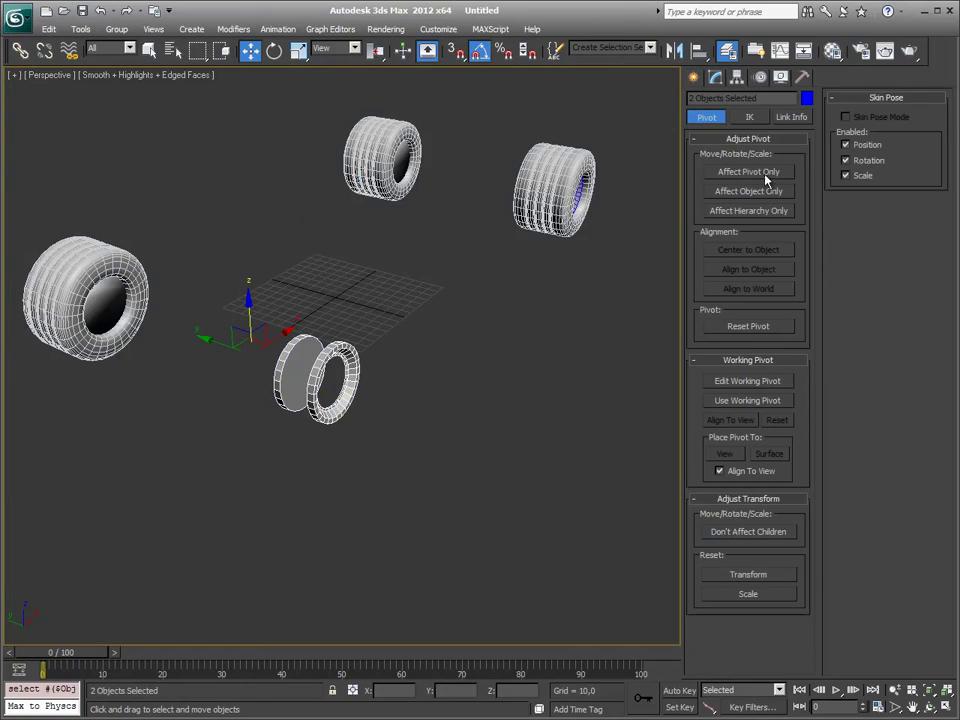
pyautogui.click(755, 172)
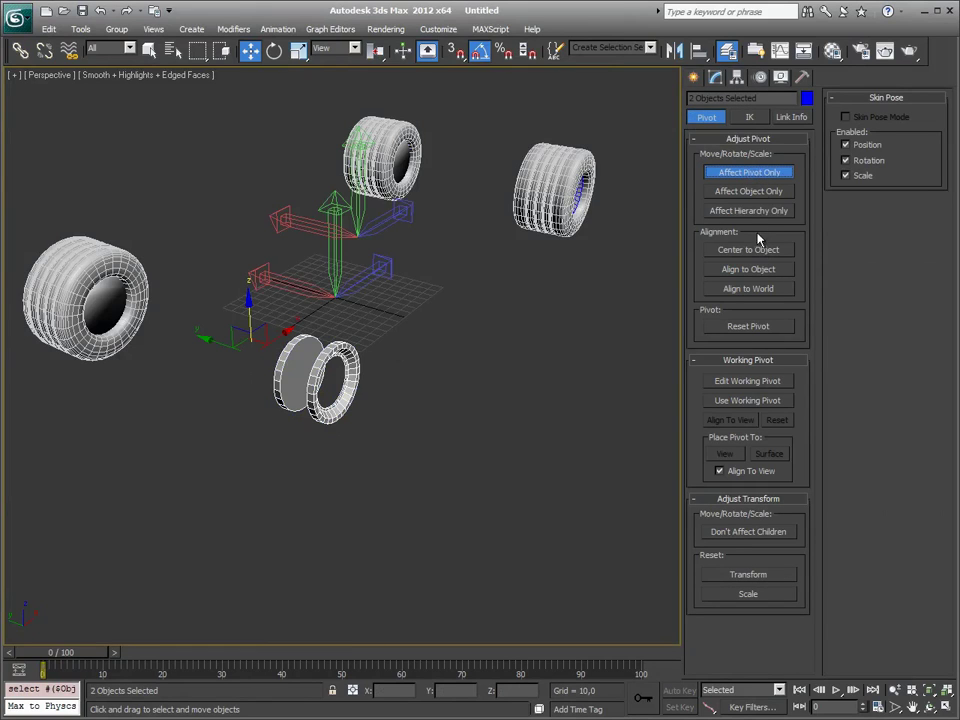
pyautogui.click(765, 258)
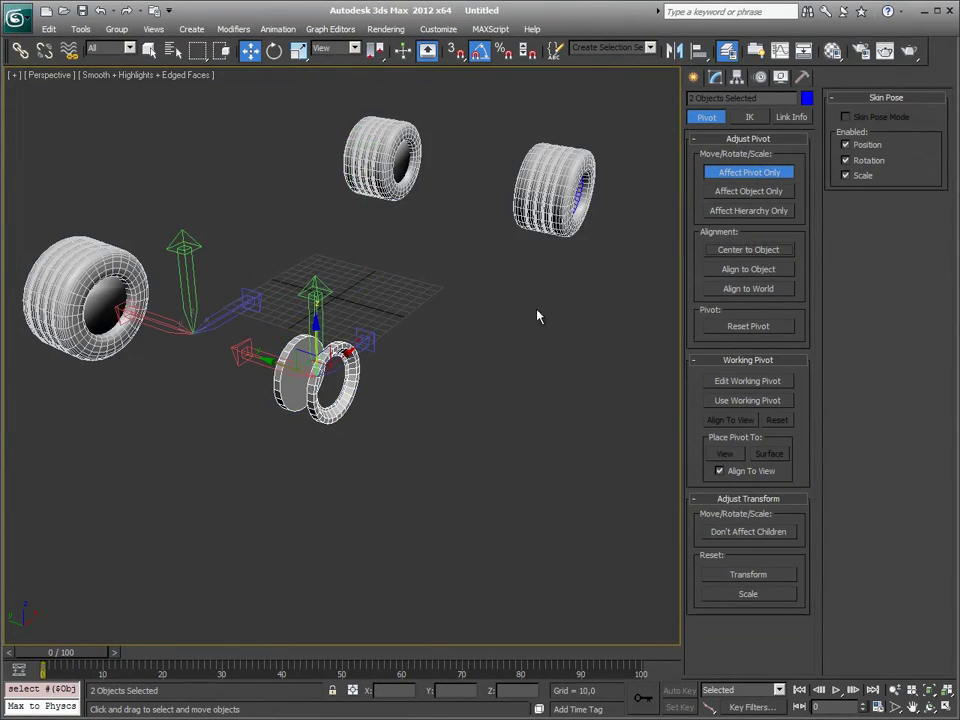
# Step: Test-move the thin wheel Object001 and its pivot, undoing each move
pyautogui.click(343, 439)
pyautogui.click(330, 395)
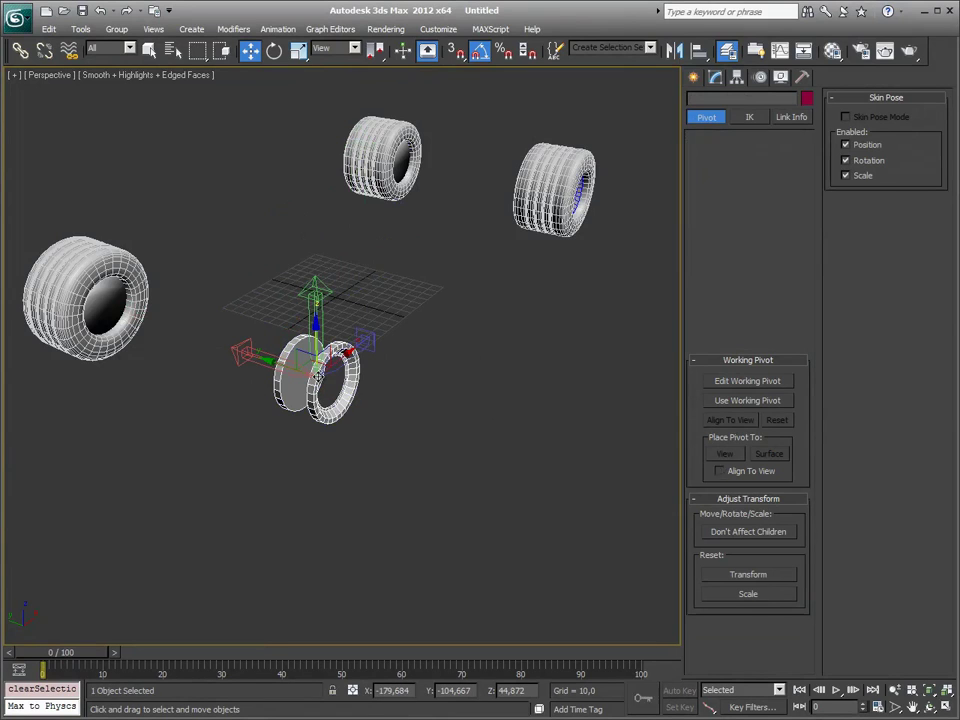
pyautogui.press('z')
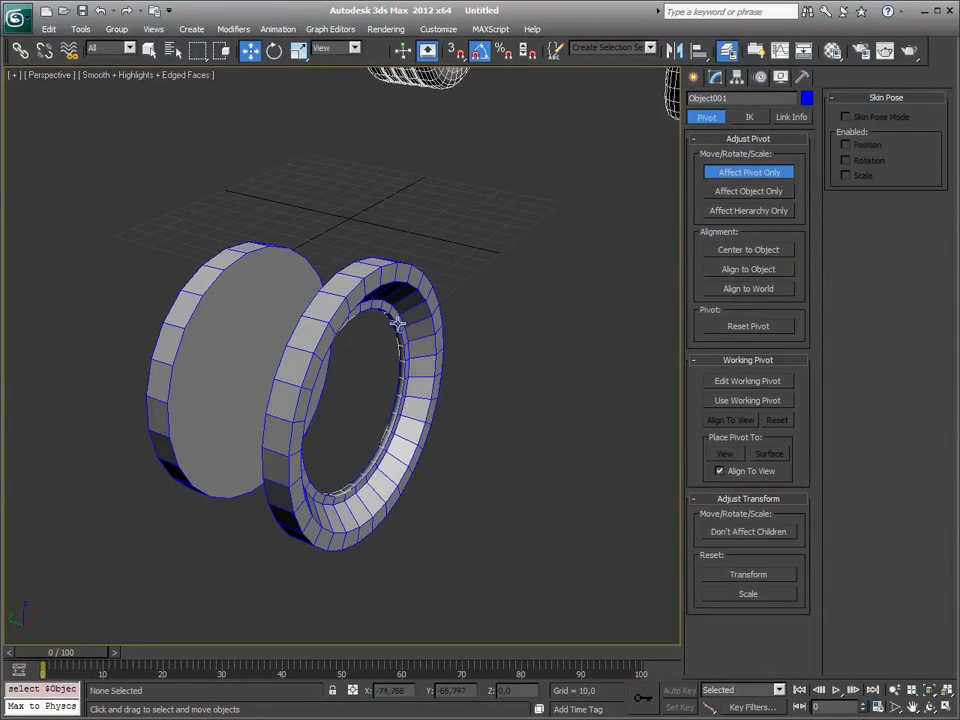
pyautogui.click(397, 323)
pyautogui.moveTo(300, 355); pyautogui.dragTo(437, 417)
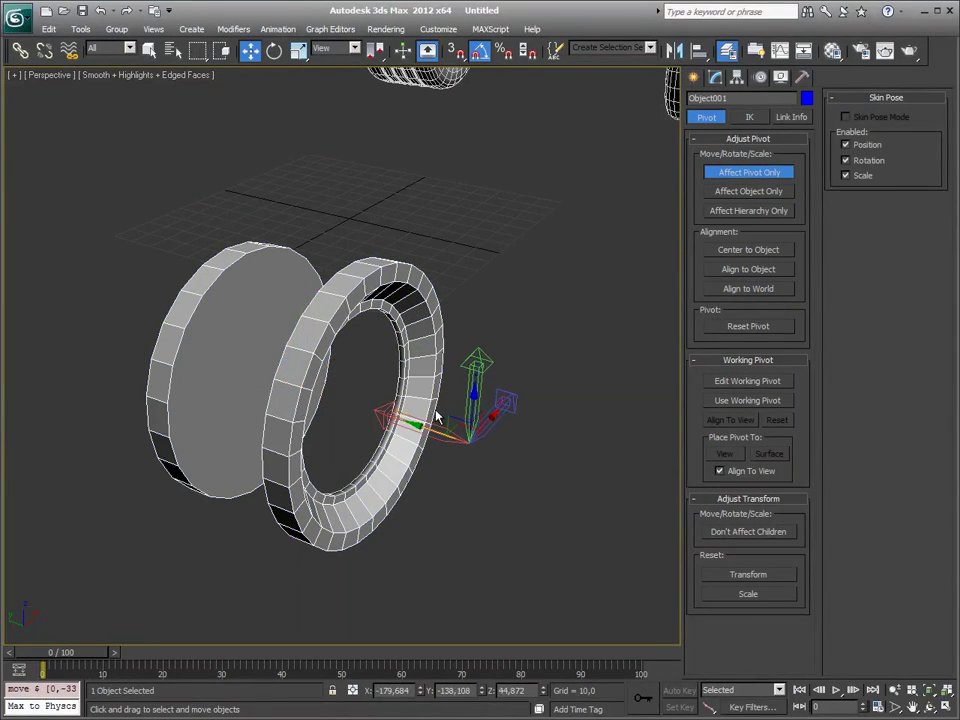
pyautogui.hotkey('ctrl', 'z')
pyautogui.click(748, 171)
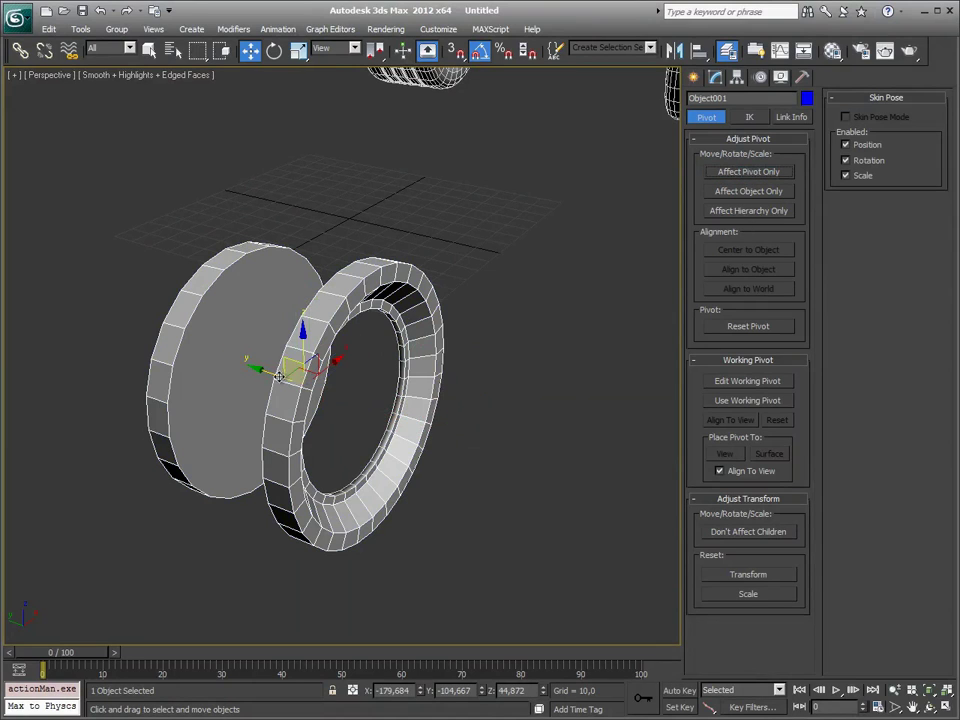
pyautogui.moveTo(280, 377); pyautogui.dragTo(378, 322)
pyautogui.click(340, 323)
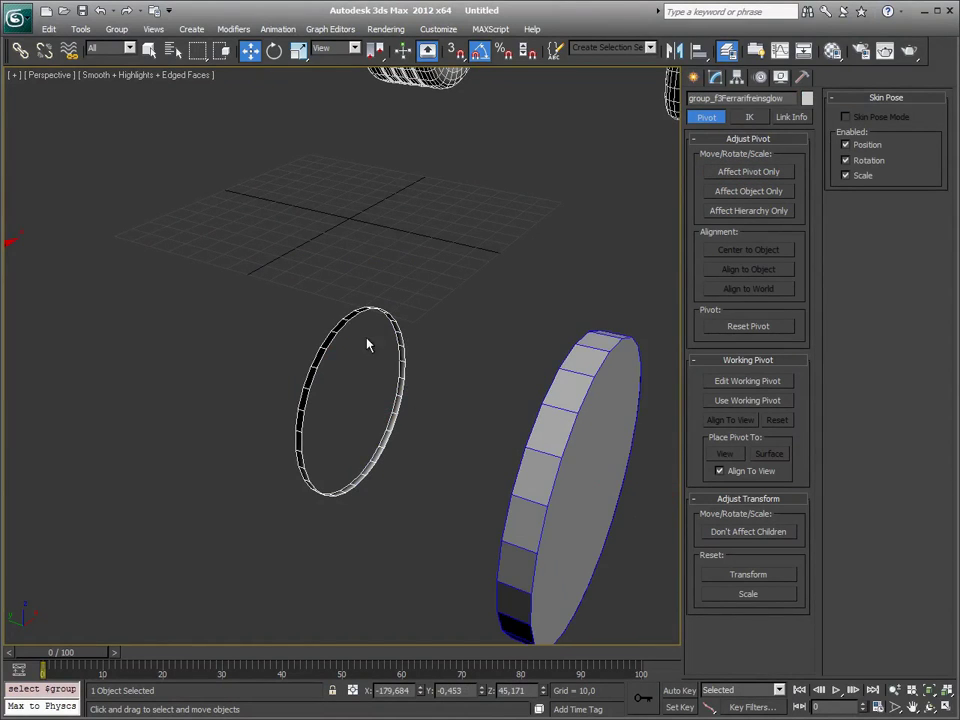
pyautogui.hotkey('ctrl', 'z')
pyautogui.hotkey('ctrl', 'z')
# Step: Select the group_f3Ferrarifreinsglow wheel and show its Editable Poly settings
pyautogui.click(374, 369)
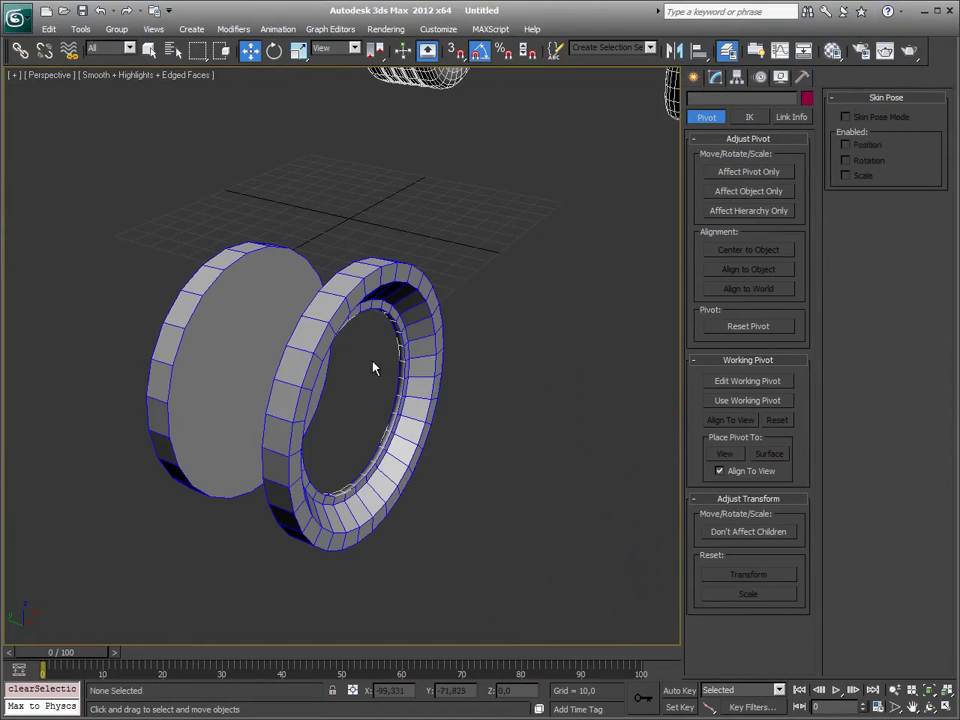
pyautogui.click(399, 350)
pyautogui.scroll(-2, 396, 356)
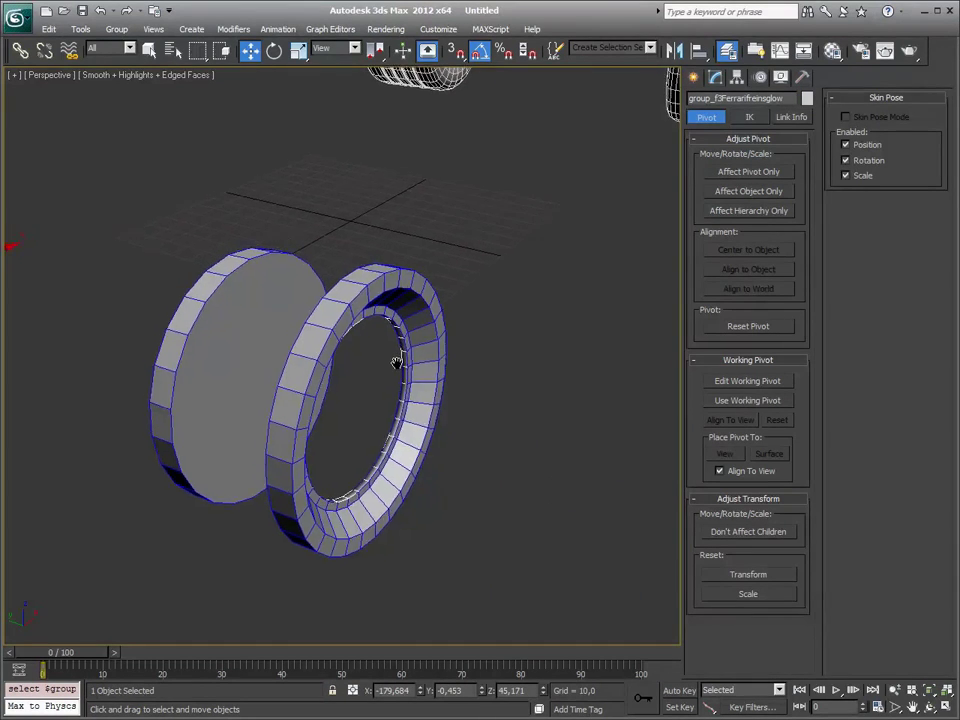
pyautogui.scroll(-3, 430, 360)
pyautogui.click(714, 80)
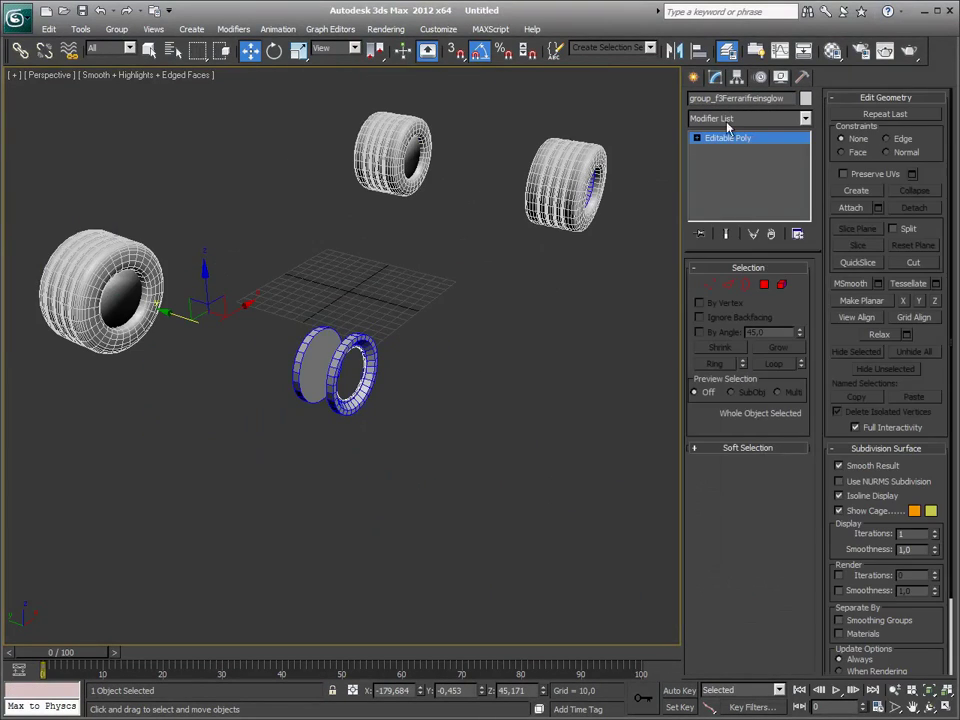
# Step: Detach the ring's 30 polygons into their own object, then select Object001
pyautogui.click(782, 285)
pyautogui.moveTo(293, 438); pyautogui.dragTo(366, 490)
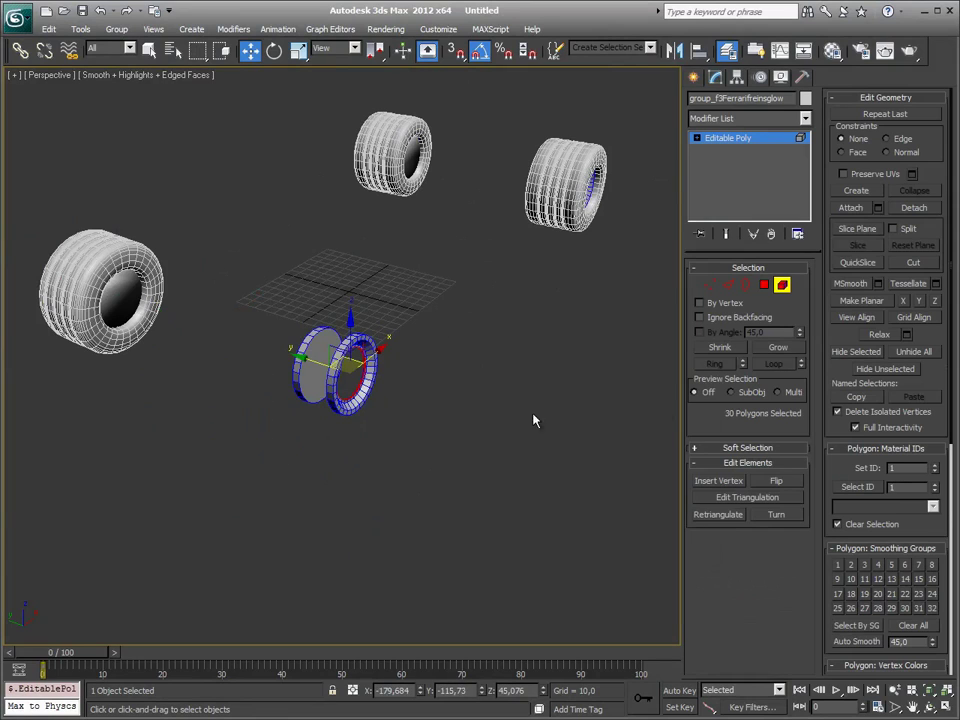
pyautogui.click(913, 208)
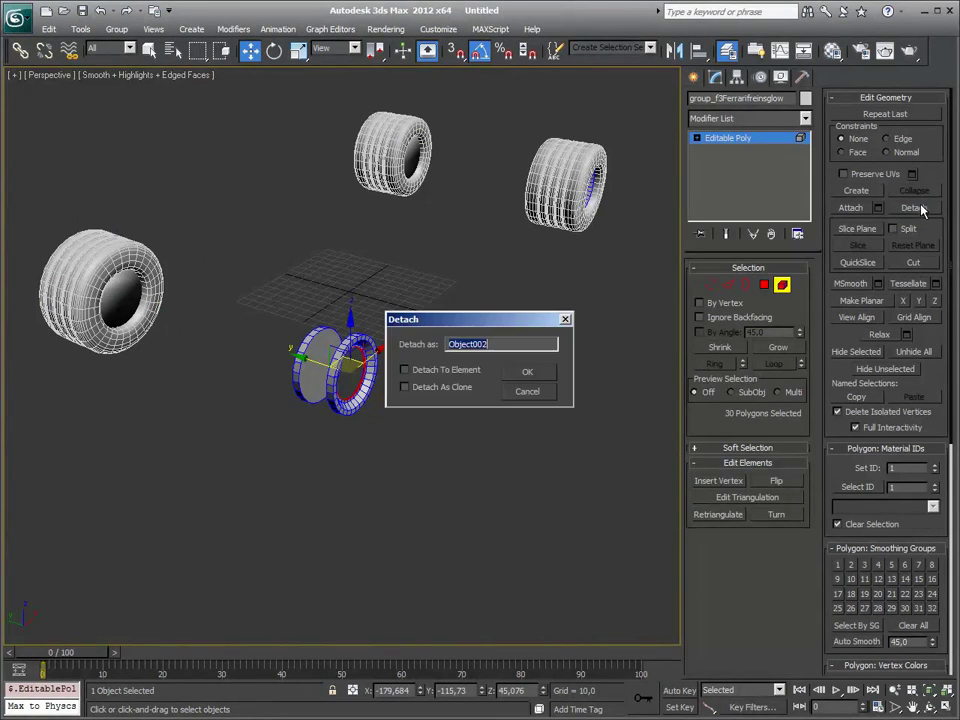
pyautogui.click(521, 374)
pyautogui.click(611, 371)
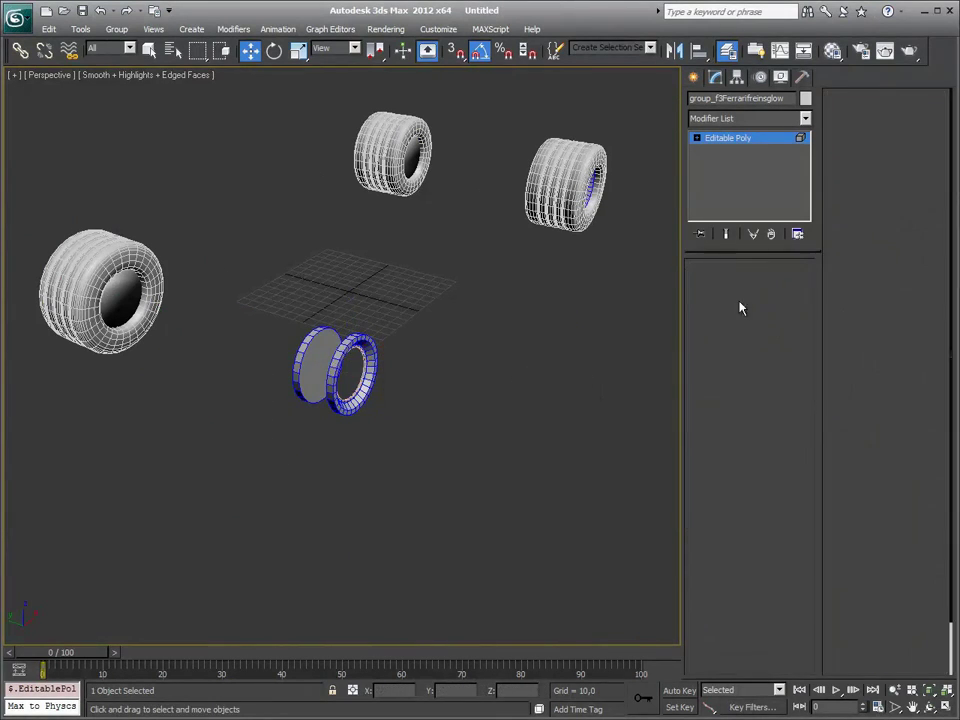
pyautogui.scroll(5, 345, 388)
pyautogui.click(441, 374)
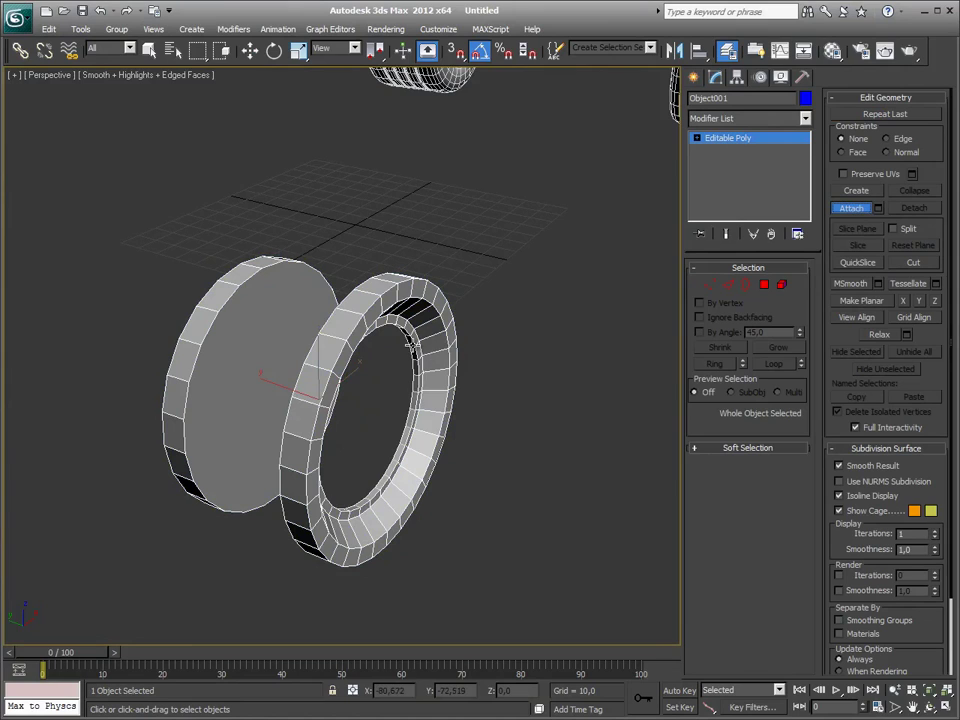
# Step: Attach the disc to the ring and centre the merged object's pivot
pyautogui.click(318, 262)
pyautogui.click(415, 350)
pyautogui.click(737, 77)
pyautogui.click(749, 172)
pyautogui.click(750, 250)
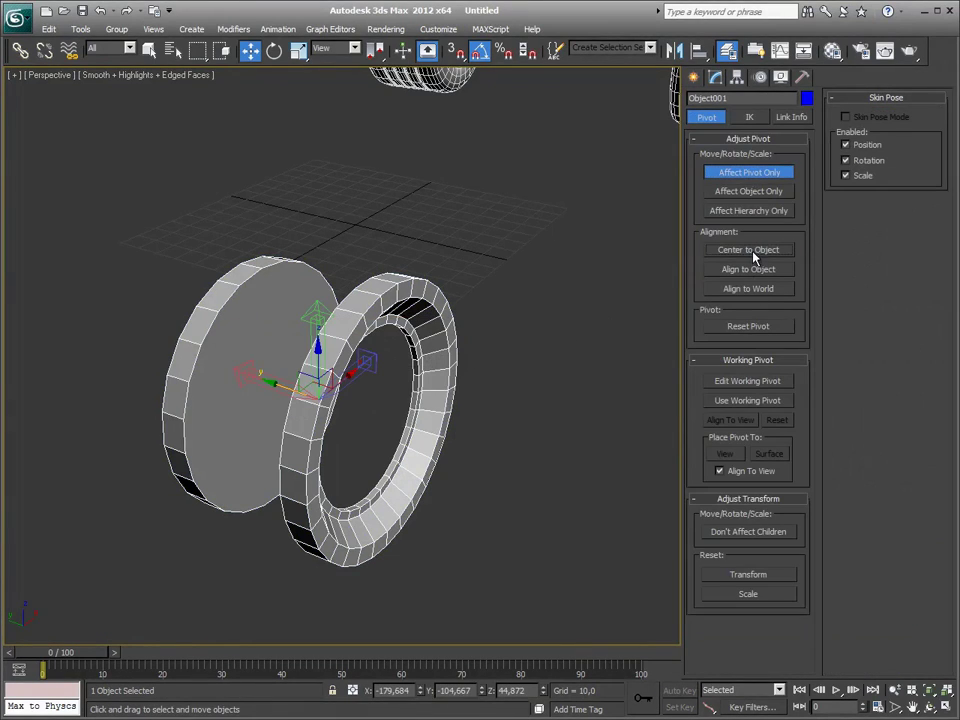
pyautogui.click(758, 172)
# Step: Apply Reset XForm to the merged object and view its XForm modifier
pyautogui.click(780, 77)
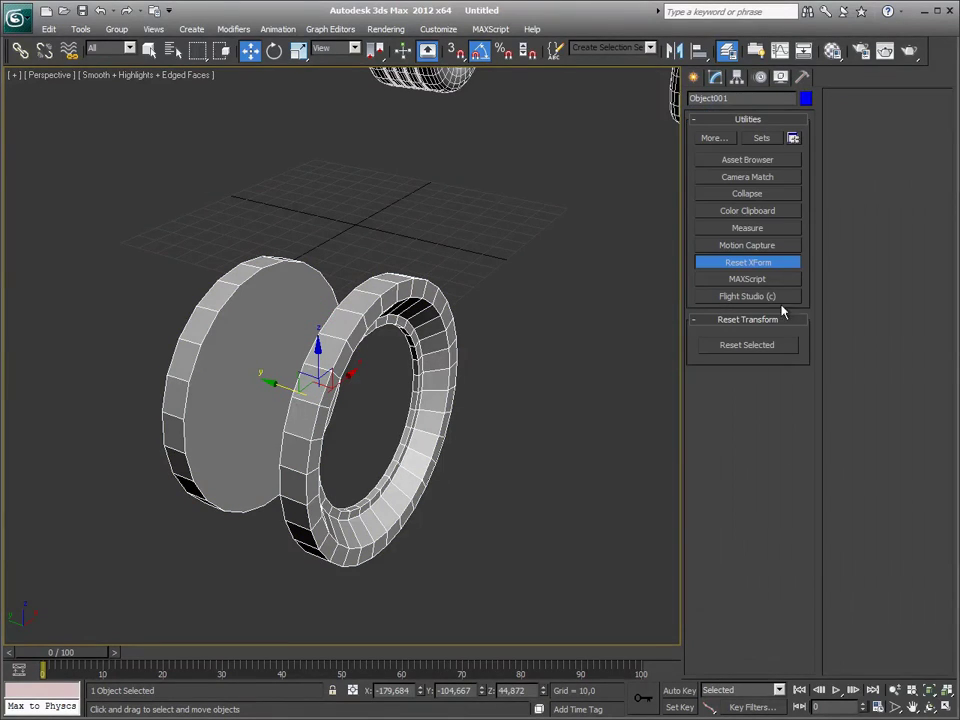
pyautogui.click(774, 347)
pyautogui.click(692, 80)
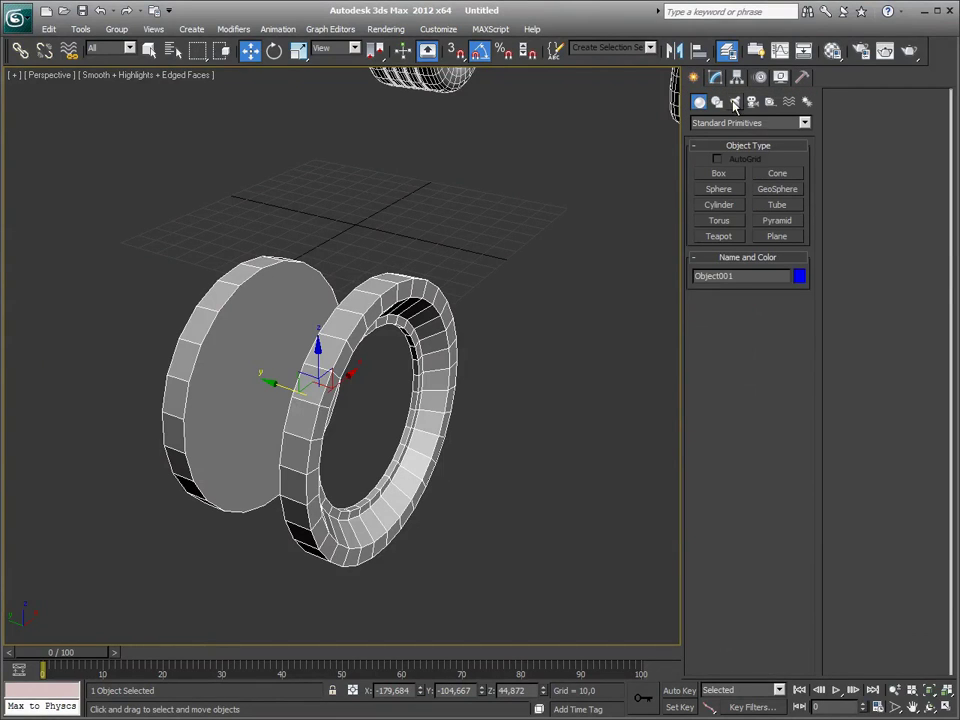
pyautogui.click(716, 80)
# Step: Collapse Object001 and its XForm into a plain Editable Poly
pyautogui.moveTo(557, 306); pyautogui.dragTo(582, 316, button='middle')
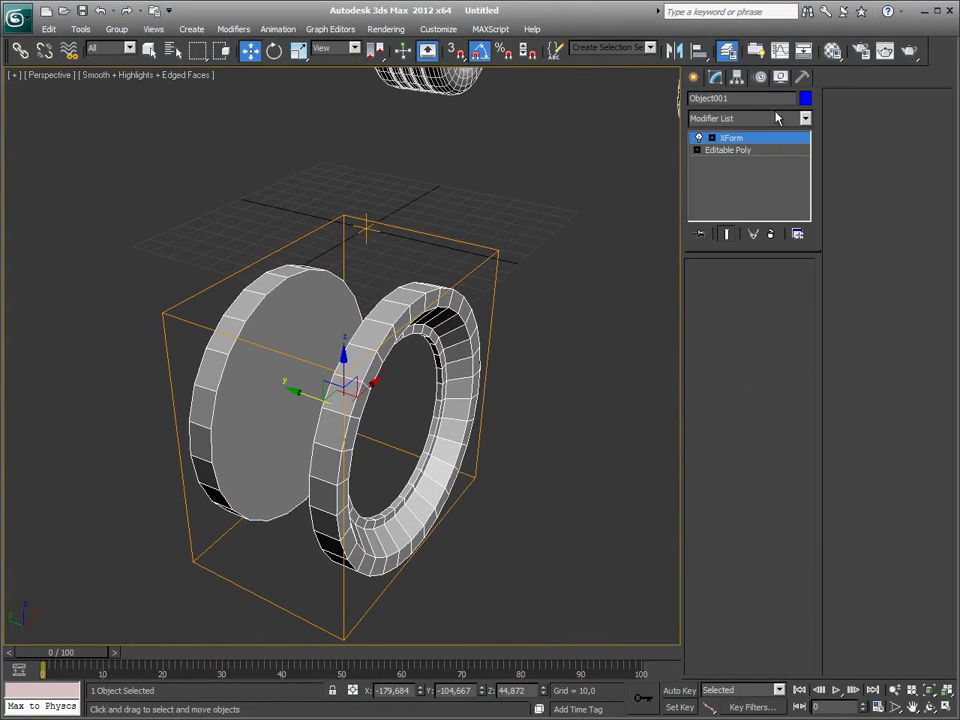
pyautogui.click(738, 80)
pyautogui.click(748, 172)
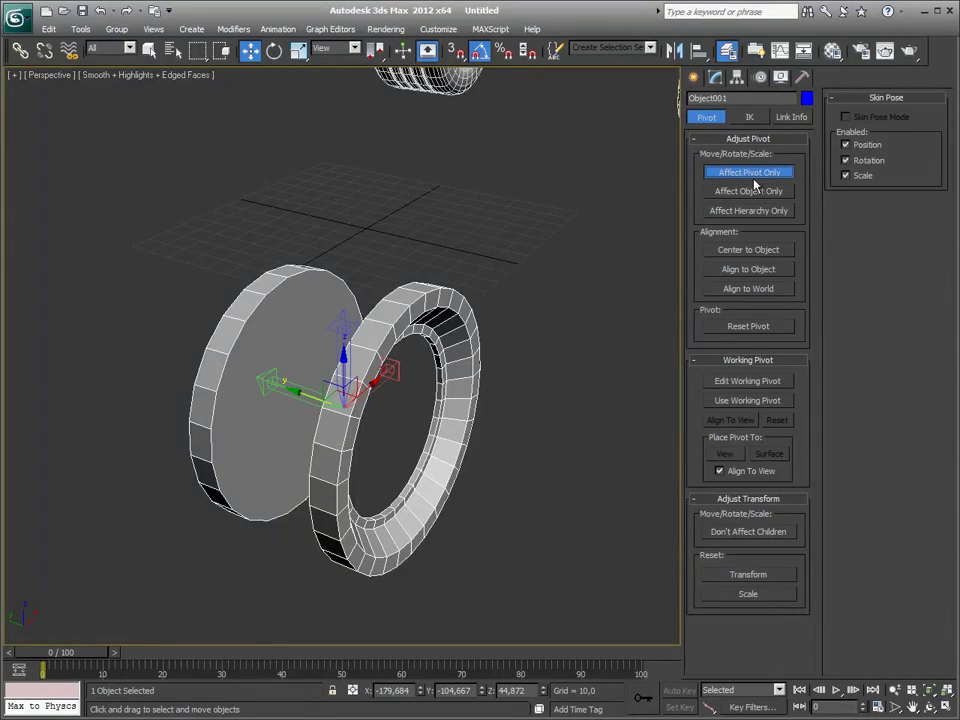
pyautogui.moveTo(418, 410)
pyautogui.keyDown('alt'); pyautogui.mouseDown(button='middle')
pyautogui.moveTo(369, 390)
pyautogui.moveTo(424, 403)
pyautogui.moveTo(410, 391)
pyautogui.mouseUp(button='middle'); pyautogui.keyUp('alt')
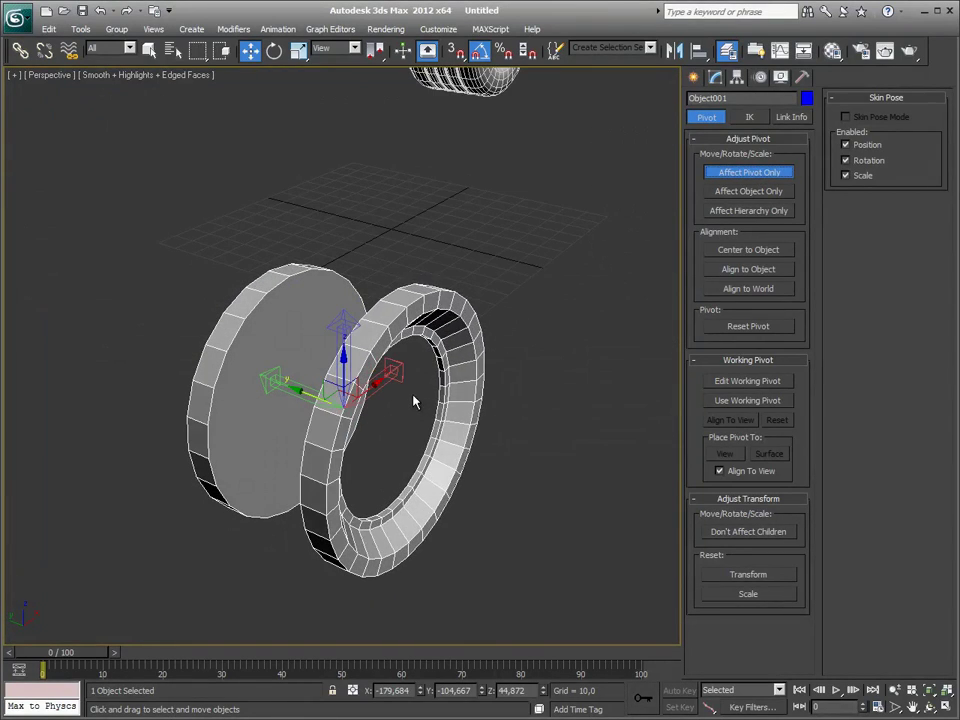
pyautogui.rightClick(410, 391)
pyautogui.click(748, 172)
pyautogui.click(748, 172)
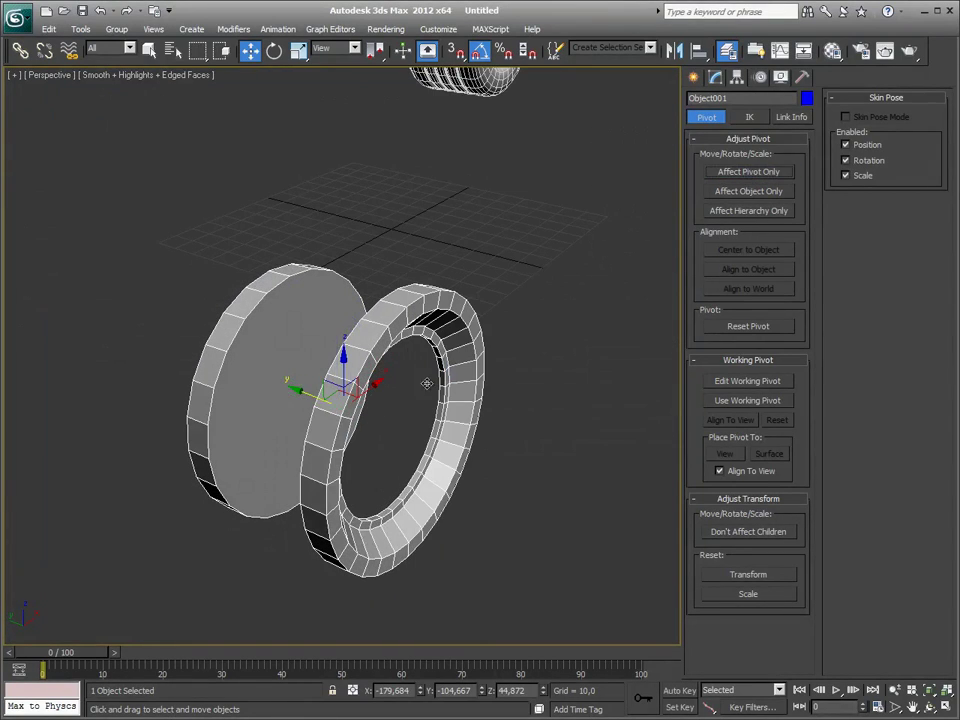
pyautogui.rightClick(424, 390)
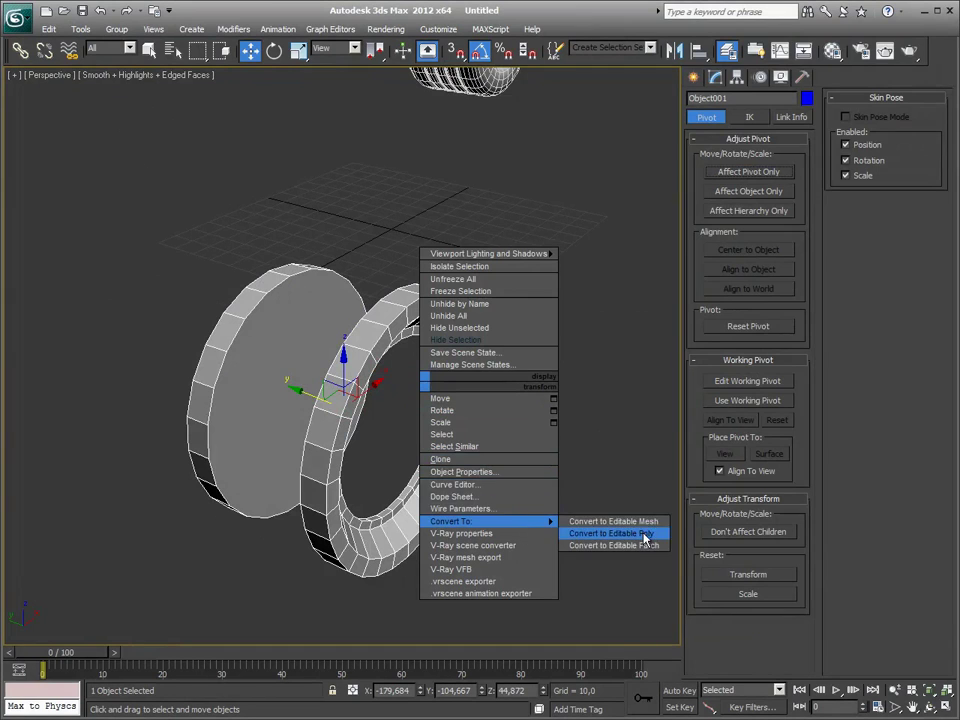
pyautogui.click(605, 539)
# Step: Reselect the object and begin renaming it Brake_Left_Front
pyautogui.click(602, 413)
pyautogui.click(454, 336)
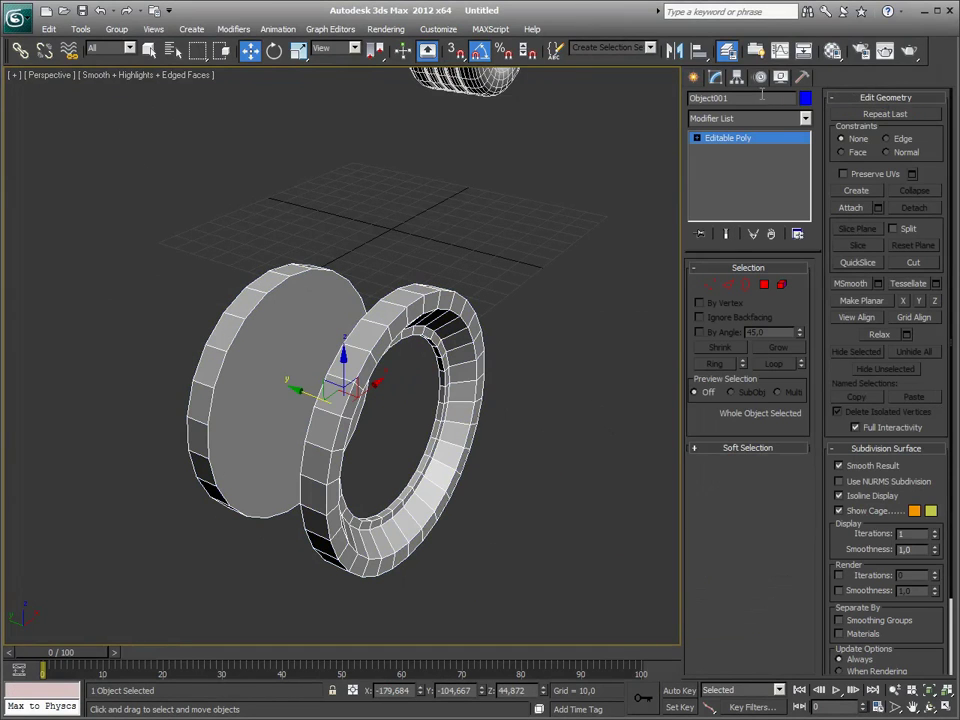
pyautogui.write('Brake_')
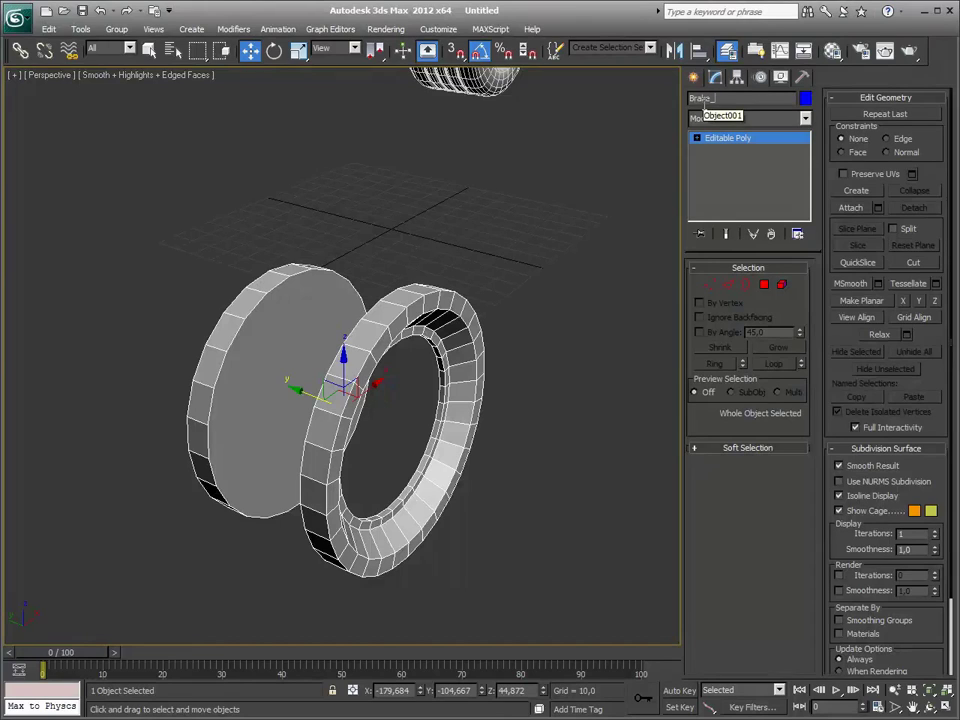
pyautogui.write('Left_Front')
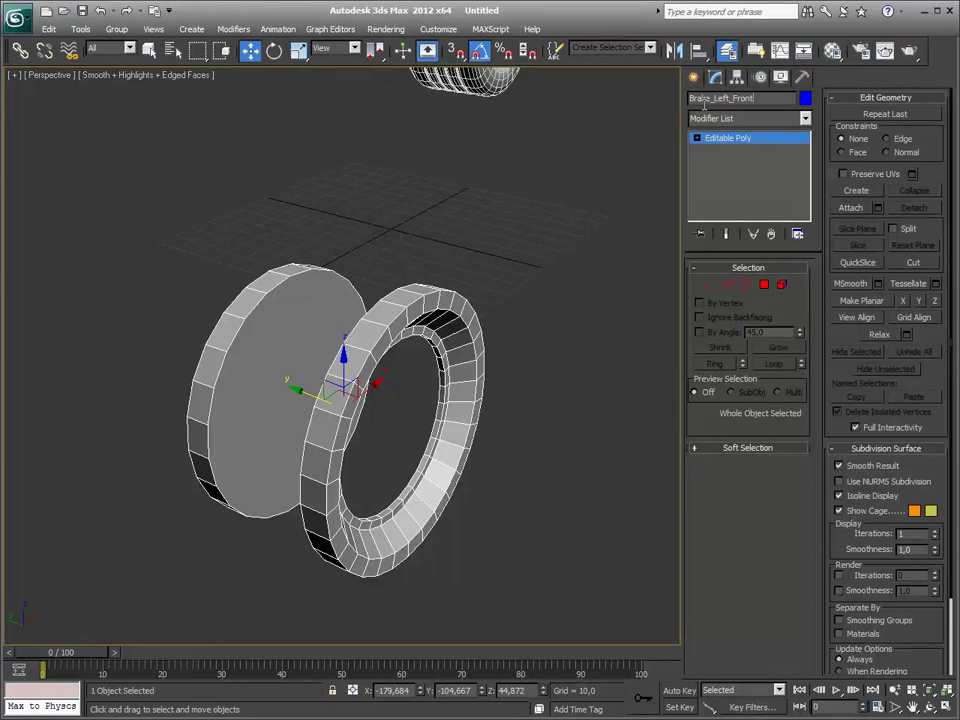
# Step: Box-select the brake disc and ring and hide them
pyautogui.click(537, 170)
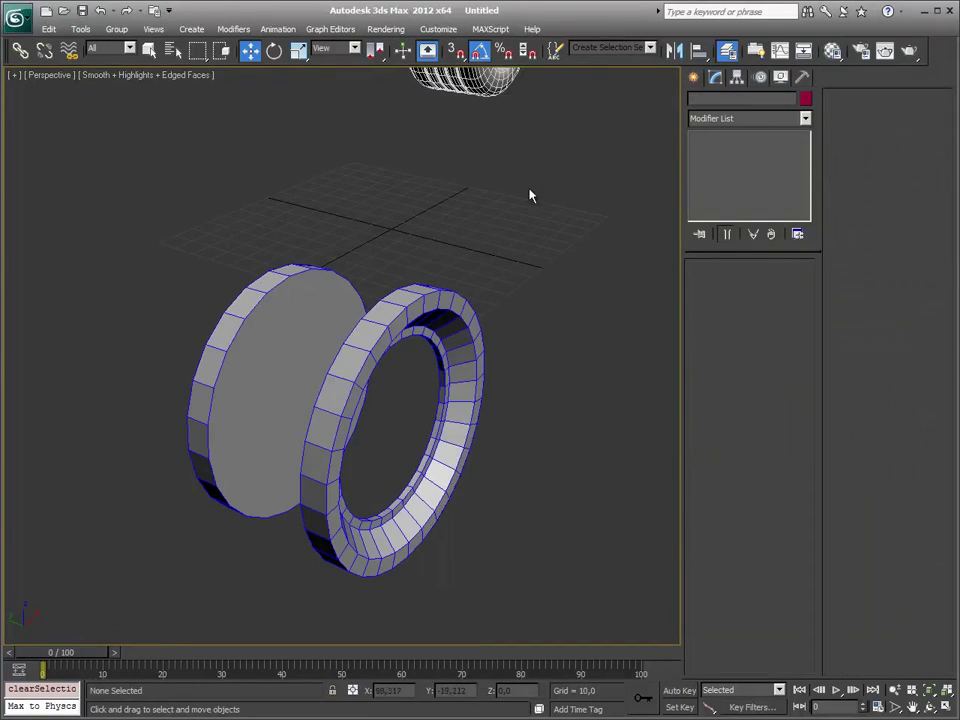
pyautogui.moveTo(504, 240); pyautogui.dragTo(392, 334)
pyautogui.keyDown('alt'); pyautogui.moveTo(392, 422); pyautogui.dragTo(431, 390, button='middle'); pyautogui.keyUp('alt')
pyautogui.scroll(-5, 415, 403)
pyautogui.rightClick(466, 362)
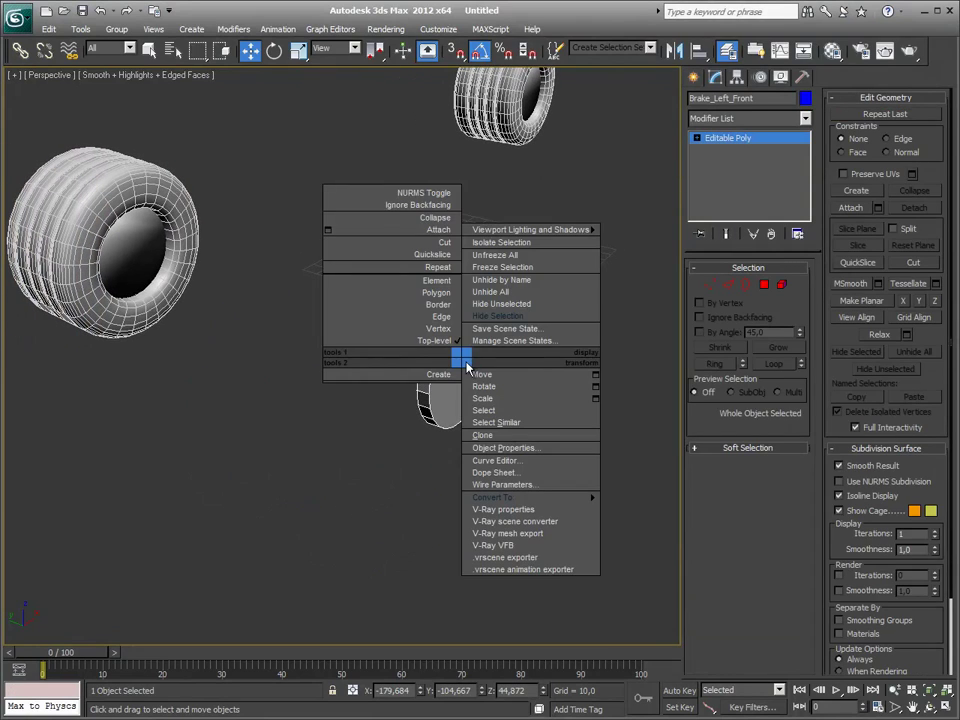
pyautogui.click(470, 311)
# Step: Select the large Tire_Right_Back tire
pyautogui.moveTo(361, 348)
pyautogui.keyDown('alt'); pyautogui.mouseDown(button='middle')
pyautogui.moveTo(505, 407)
pyautogui.moveTo(456, 407)
pyautogui.moveTo(416, 424)
pyautogui.mouseUp(button='middle'); pyautogui.keyUp('alt')
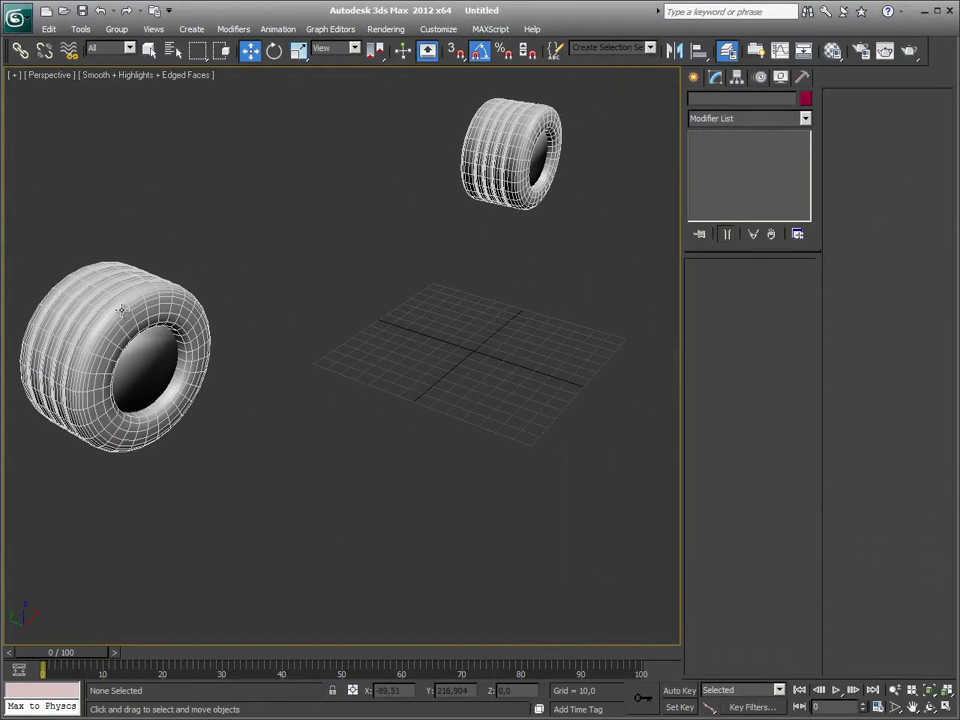
pyautogui.click(205, 380)
pyautogui.moveTo(206, 381)
pyautogui.keyDown('alt'); pyautogui.mouseDown(button='middle')
pyautogui.moveTo(366, 403)
pyautogui.moveTo(450, 390)
pyautogui.mouseUp(button='middle'); pyautogui.keyUp('alt')
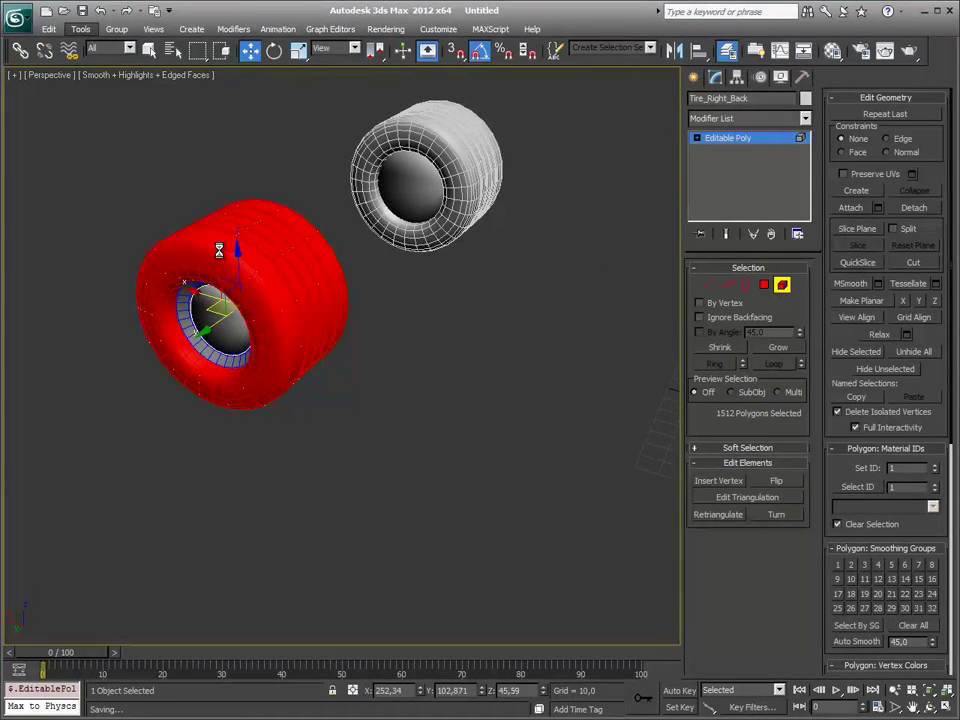
# Step: Invert the tire's polygon selection to the inner rim
pyautogui.click(80, 28)
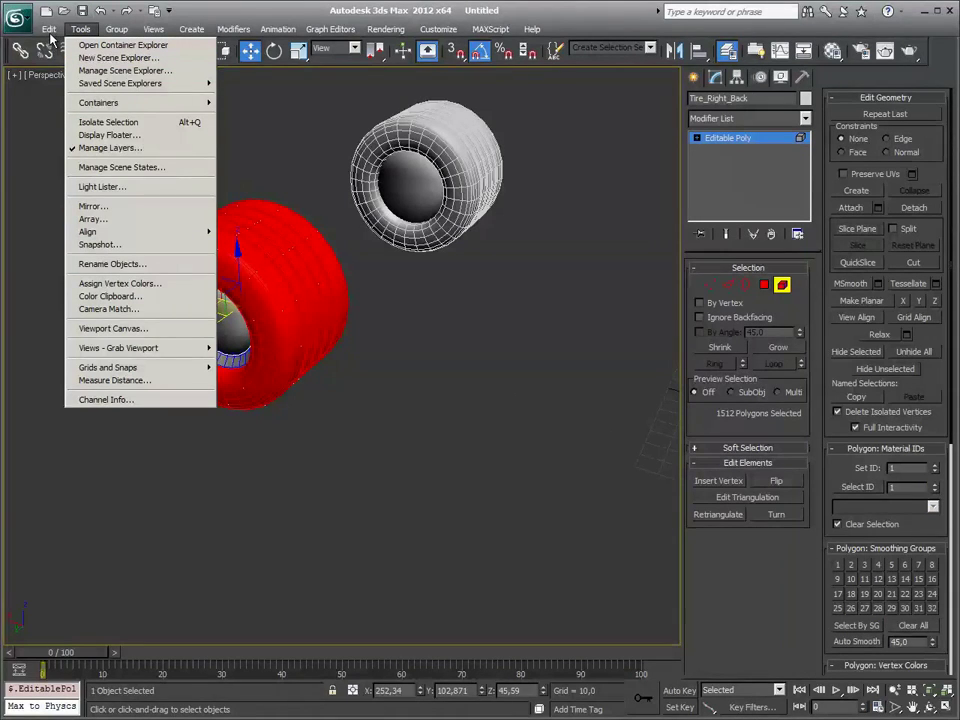
pyautogui.click(48, 28)
pyautogui.click(88, 238)
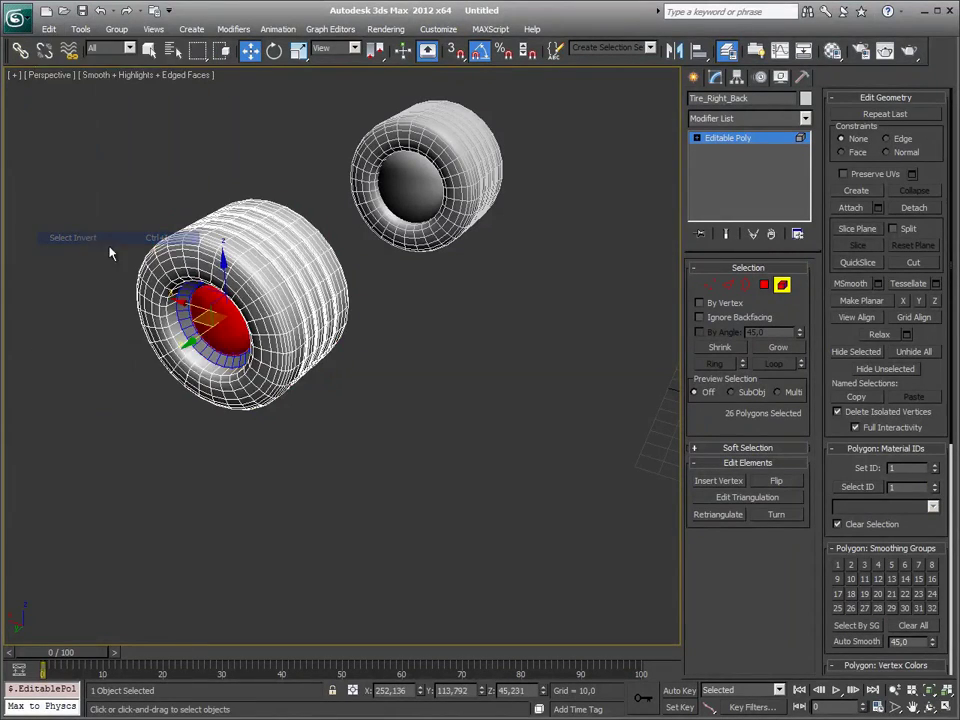
pyautogui.moveTo(435, 311)
pyautogui.keyDown('alt'); pyautogui.mouseDown(button='middle')
pyautogui.moveTo(416, 332)
pyautogui.moveTo(340, 368)
pyautogui.moveTo(328, 341)
pyautogui.moveTo(487, 319)
pyautogui.moveTo(465, 336)
pyautogui.moveTo(448, 330)
pyautogui.mouseUp(button='middle'); pyautogui.keyUp('alt')
# Step: Exit Element mode, test-lift the whole tire along Z, and undo it
pyautogui.click(781, 286)
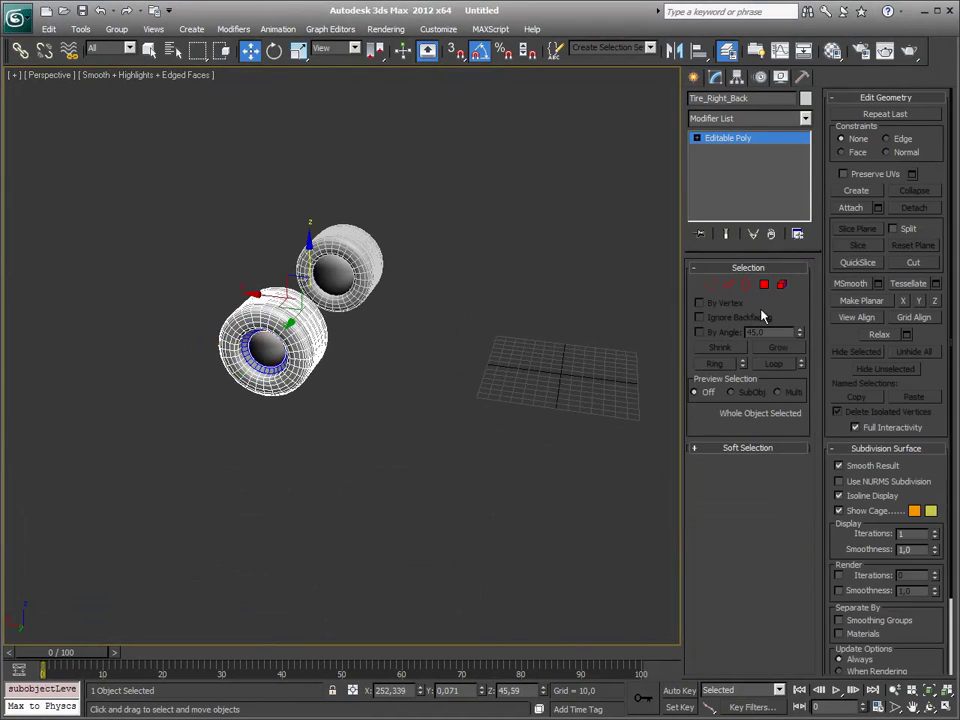
pyautogui.moveTo(322, 268); pyautogui.dragTo(322, 198)
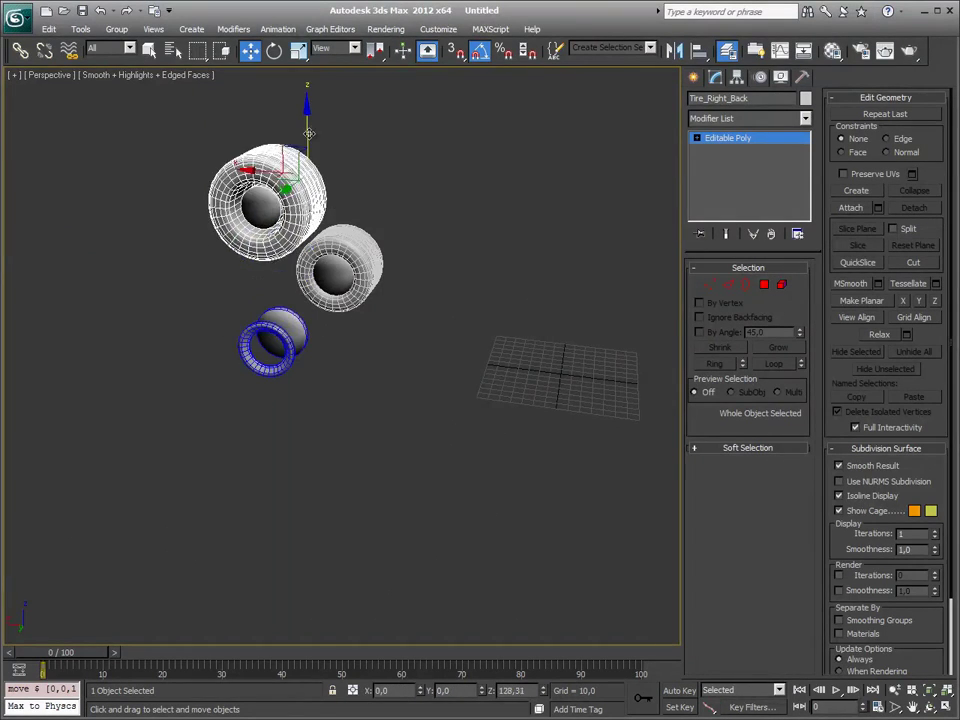
pyautogui.hotkey('ctrl', 'z')
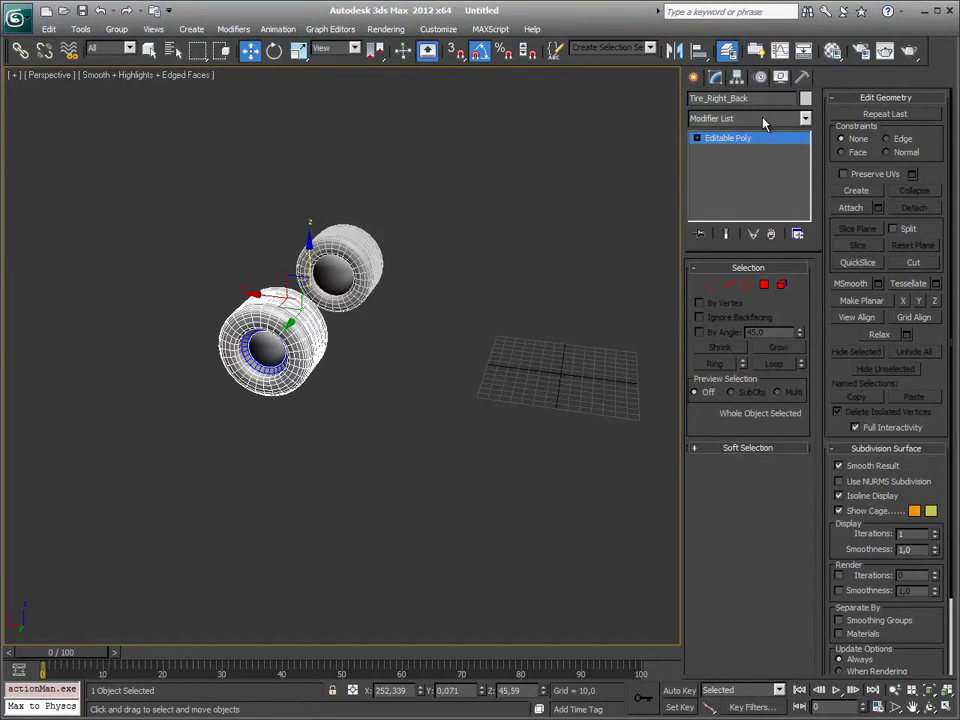
pyautogui.click(737, 77)
# Step: Centre Tire_Right_Back's pivot and drag it along Y into the tire's middle
pyautogui.click(749, 172)
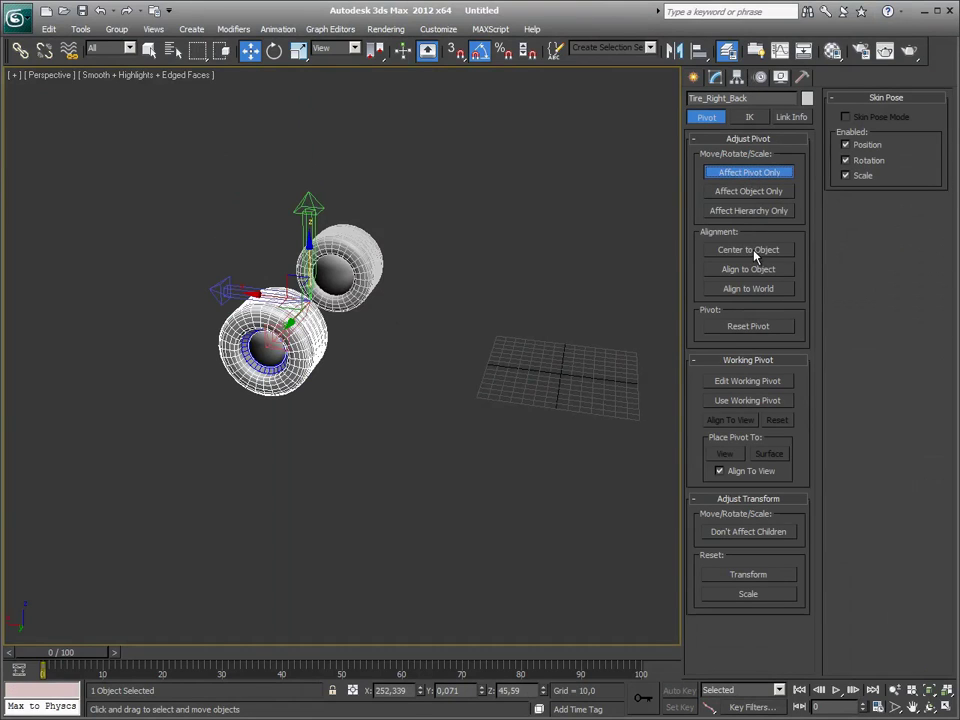
pyautogui.click(753, 250)
pyautogui.click(753, 250)
pyautogui.keyDown('alt'); pyautogui.moveTo(499, 268); pyautogui.dragTo(420, 292, button='middle'); pyautogui.keyUp('alt')
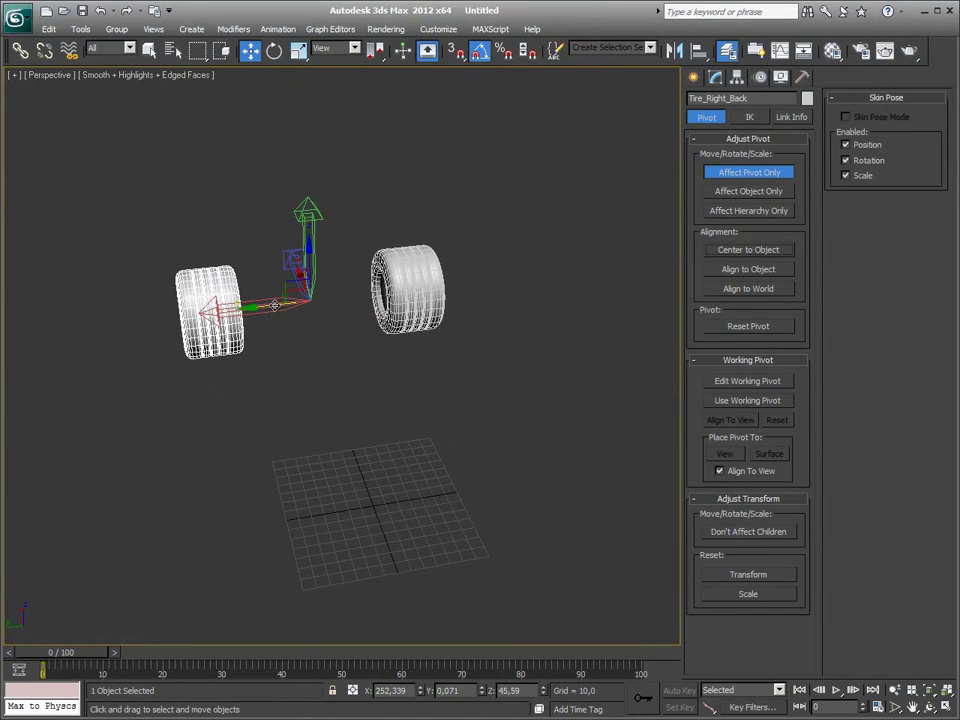
pyautogui.moveTo(274, 307); pyautogui.dragTo(175, 312)
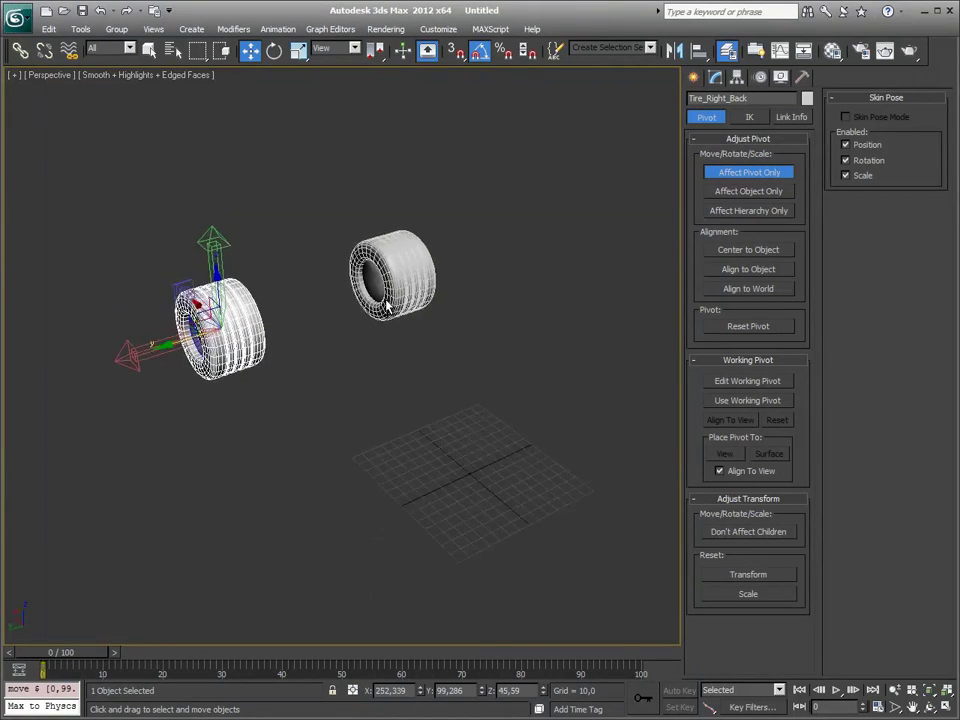
pyautogui.moveTo(400, 290)
pyautogui.keyDown('alt'); pyautogui.mouseDown(button='middle')
pyautogui.moveTo(448, 279)
pyautogui.moveTo(414, 291)
pyautogui.moveTo(448, 291)
pyautogui.mouseUp(button='middle'); pyautogui.keyUp('alt')
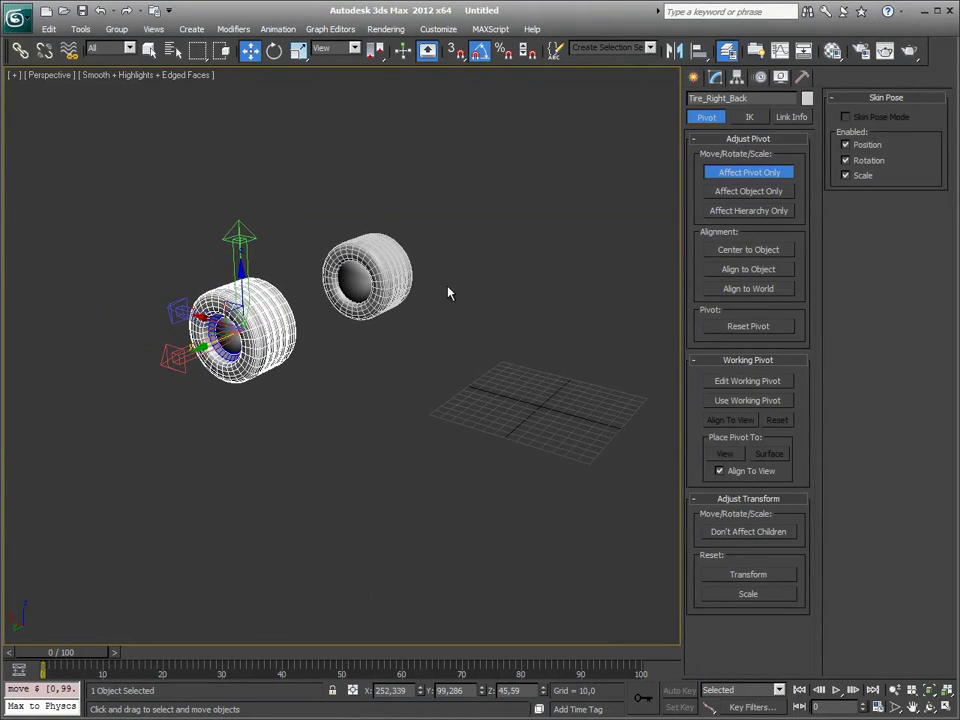
pyautogui.moveTo(461, 334)
pyautogui.keyDown('alt'); pyautogui.mouseDown(button='middle')
pyautogui.moveTo(446, 332)
pyautogui.moveTo(497, 317)
pyautogui.mouseUp(button='middle'); pyautogui.keyUp('alt')
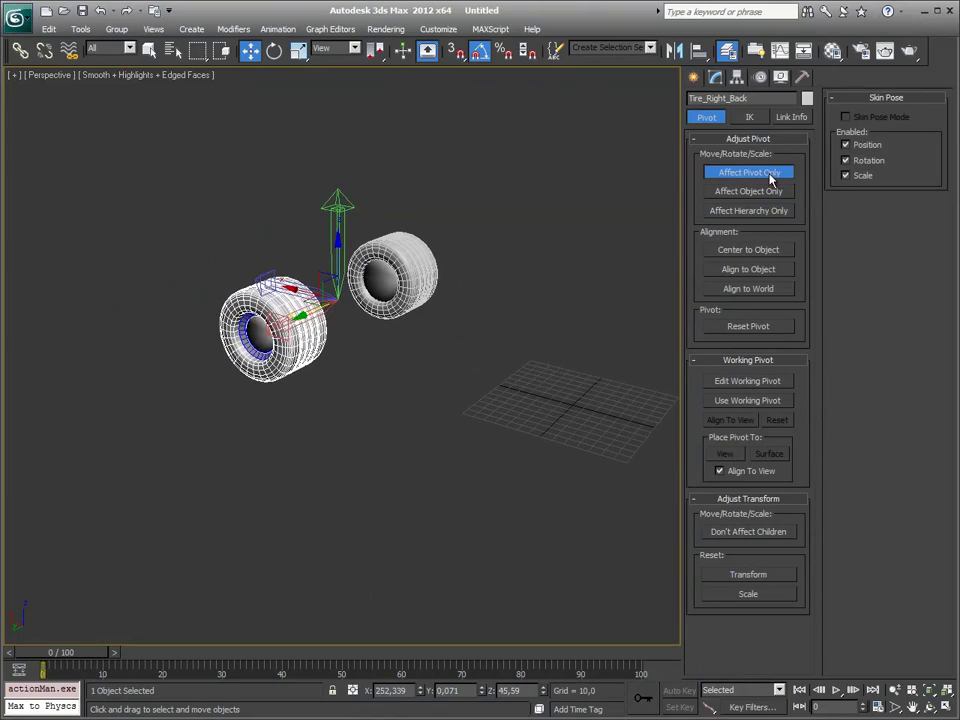
pyautogui.click(748, 172)
# Step: Check the tire from another angle and return to its Editable Poly settings
pyautogui.moveTo(439, 234)
pyautogui.keyDown('alt'); pyautogui.mouseDown(button='middle')
pyautogui.moveTo(396, 326)
pyautogui.moveTo(279, 326)
pyautogui.moveTo(456, 317)
pyautogui.moveTo(431, 332)
pyautogui.mouseUp(button='middle'); pyautogui.keyUp('alt')
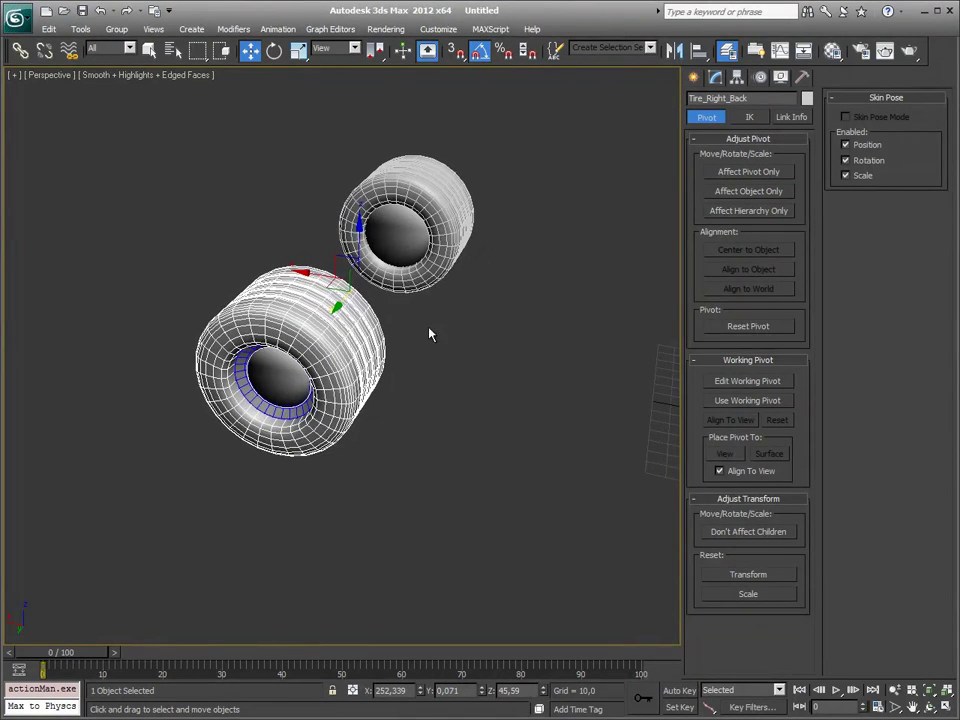
pyautogui.scroll(2, 431, 332)
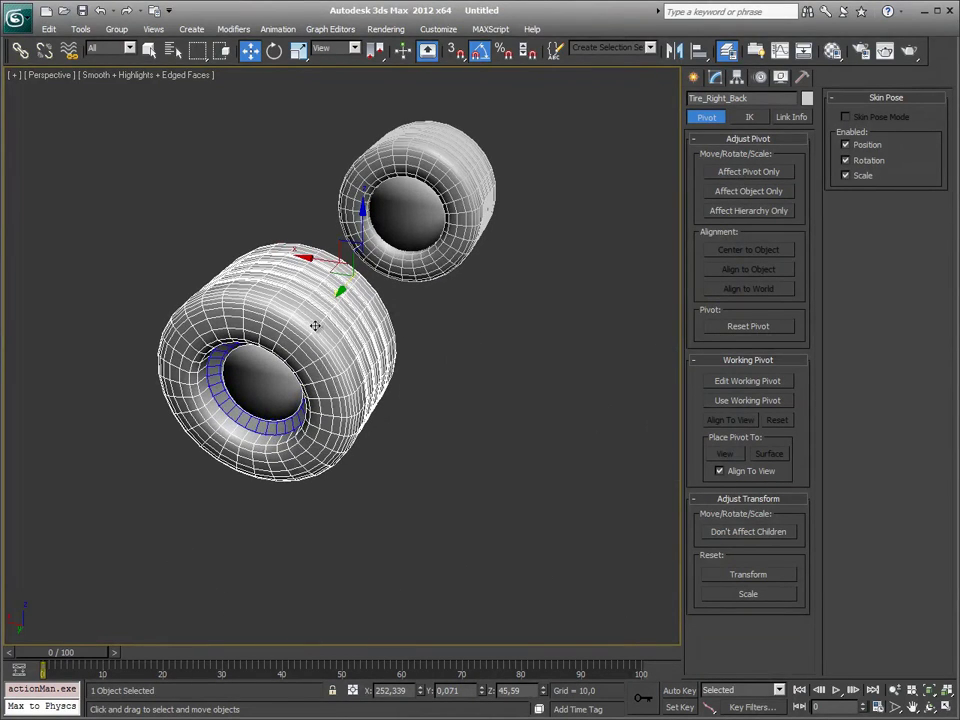
pyautogui.click(715, 77)
# Step: Detach the tread and hub elements (1538 polygons) as Object001
pyautogui.click(782, 285)
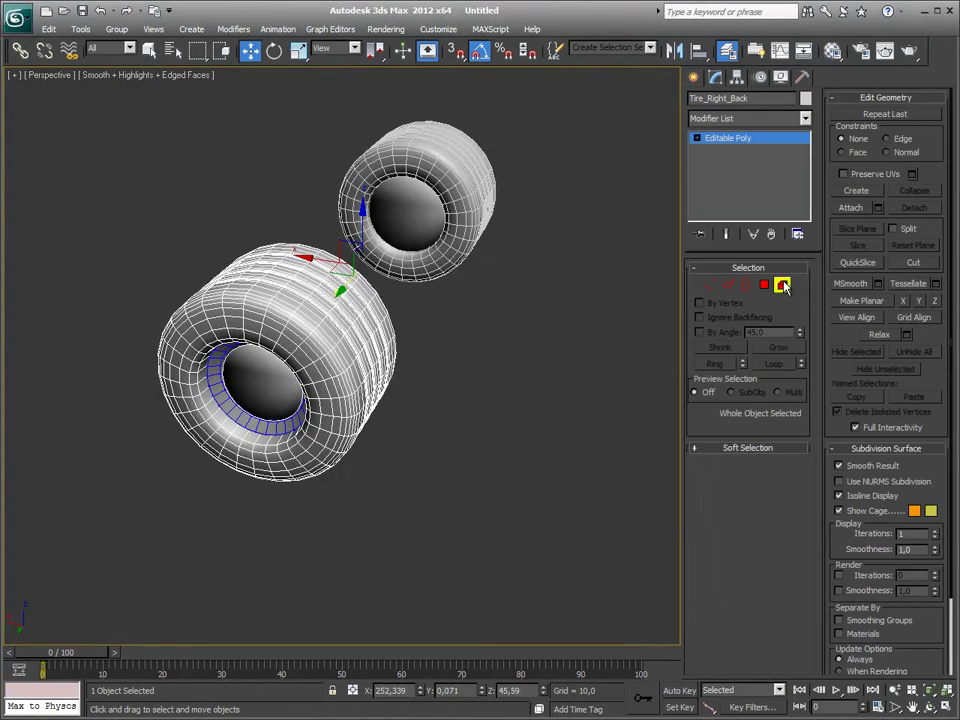
pyautogui.click(304, 344)
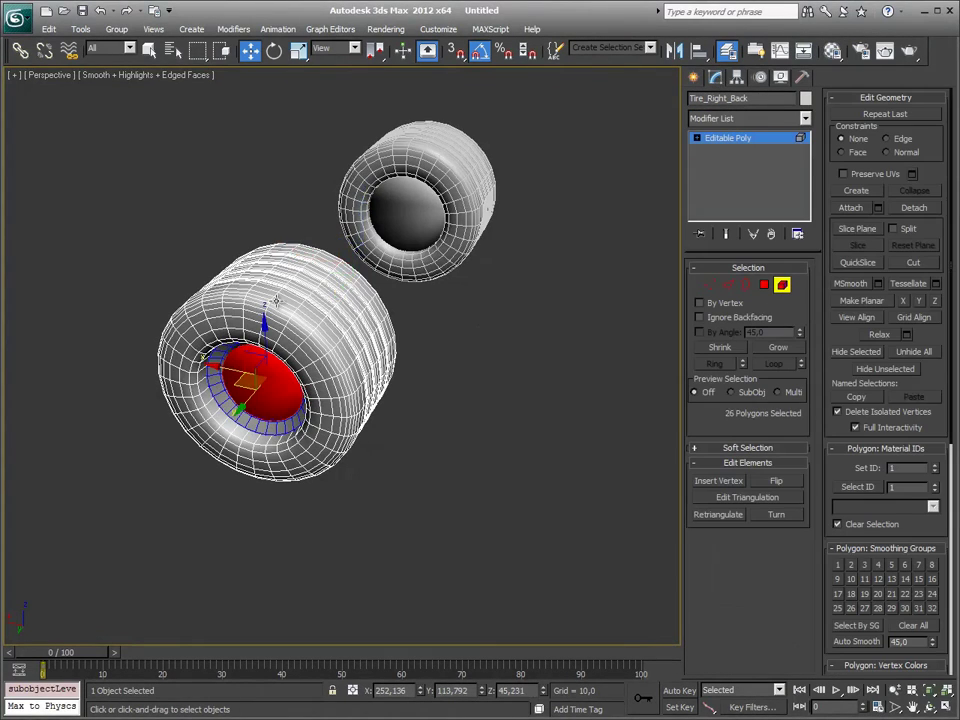
pyautogui.keyDown('ctrl'); pyautogui.click(281, 390); pyautogui.keyUp('ctrl')
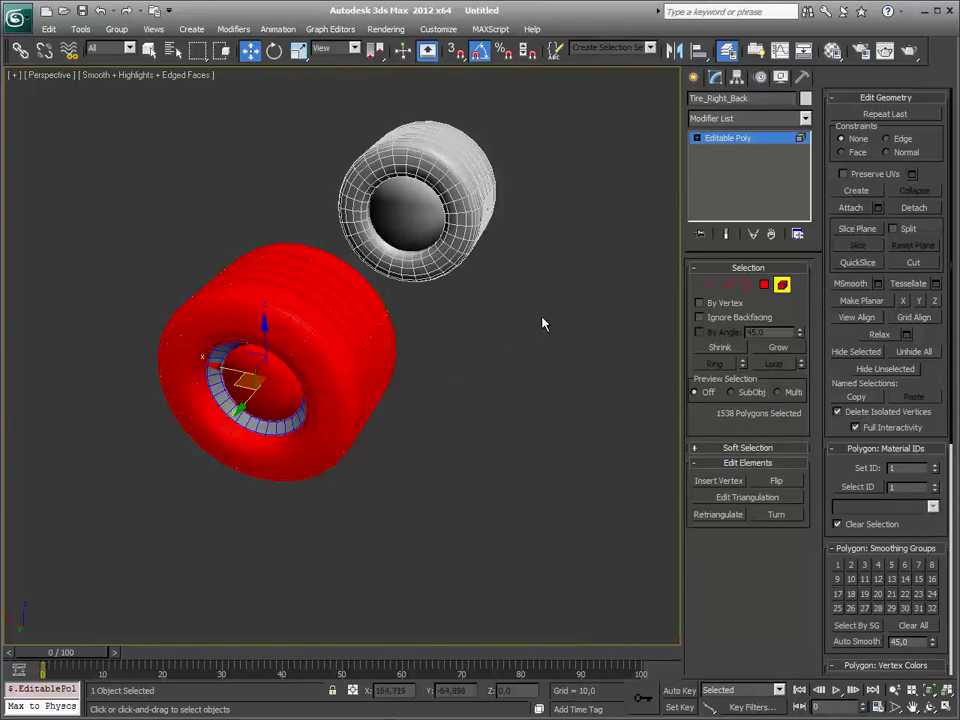
pyautogui.click(916, 209)
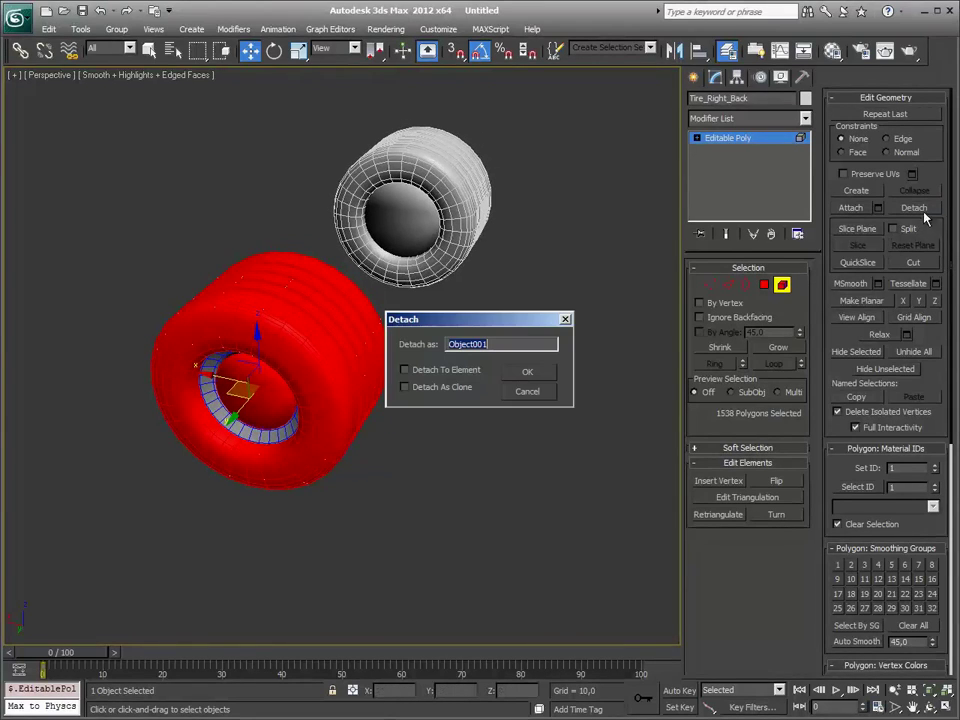
pyautogui.click(527, 372)
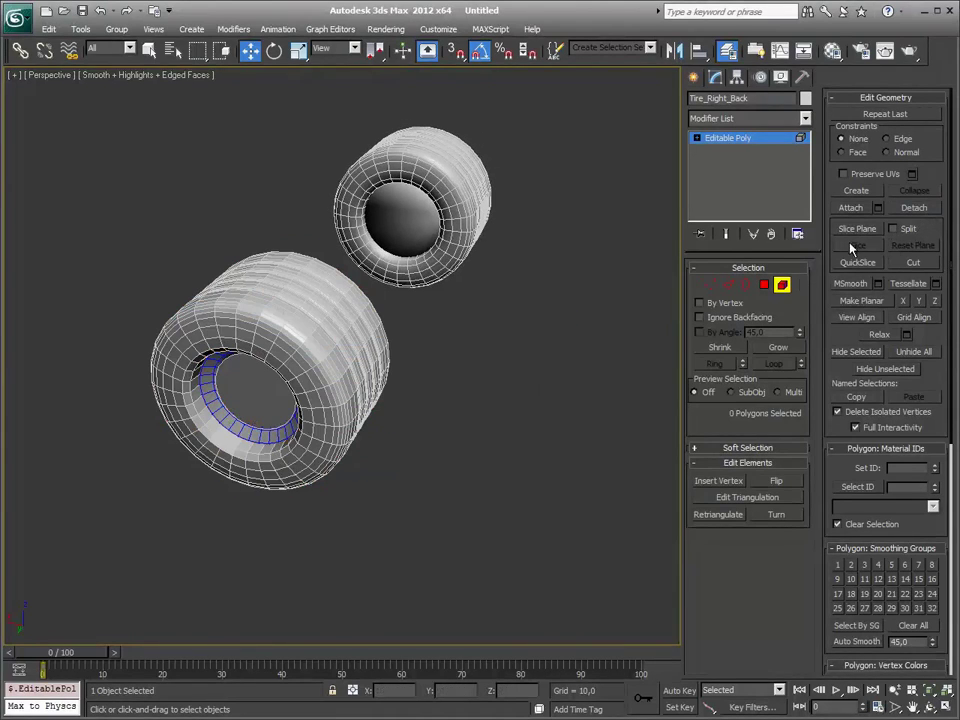
pyautogui.click(782, 284)
pyautogui.click(522, 340)
# Step: Select the detached tire Object001 and centre its pivot on it
pyautogui.click(278, 341)
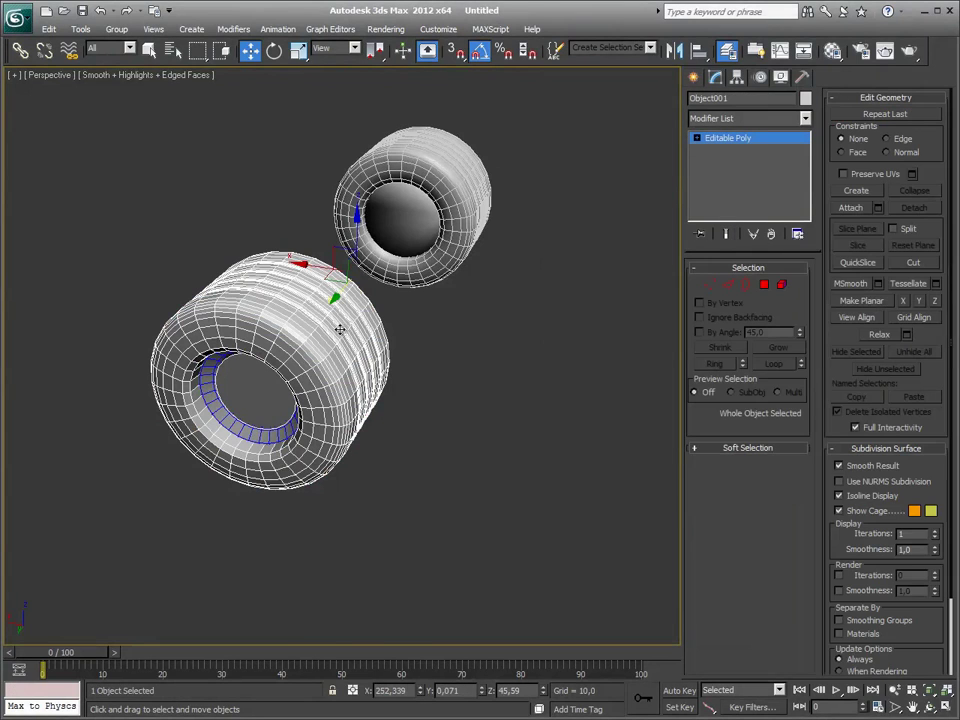
pyautogui.click(737, 80)
pyautogui.click(758, 172)
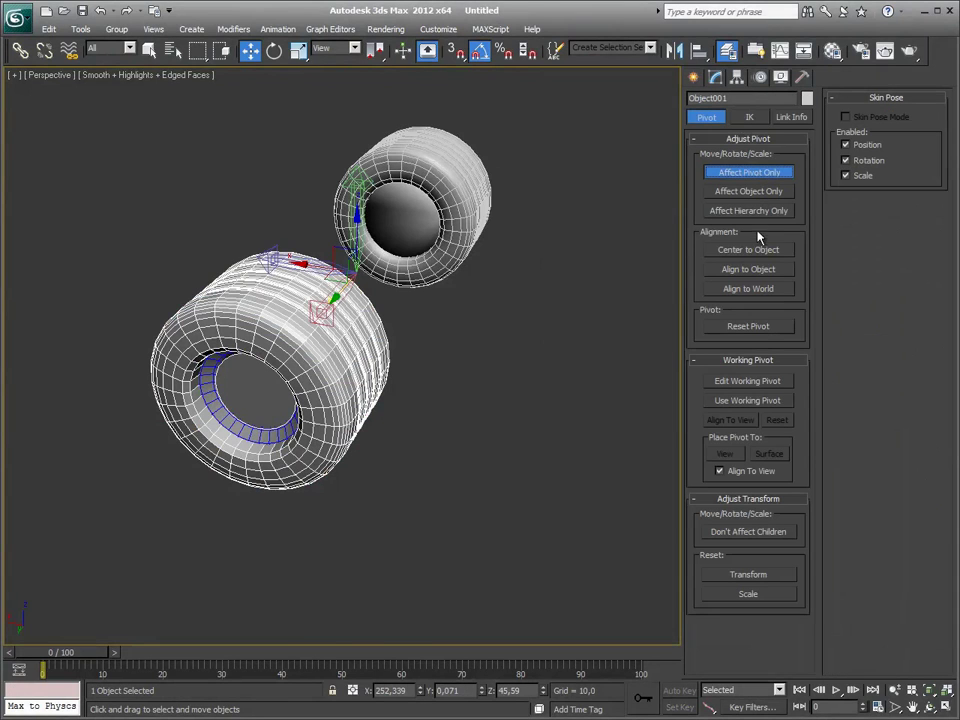
pyautogui.click(758, 250)
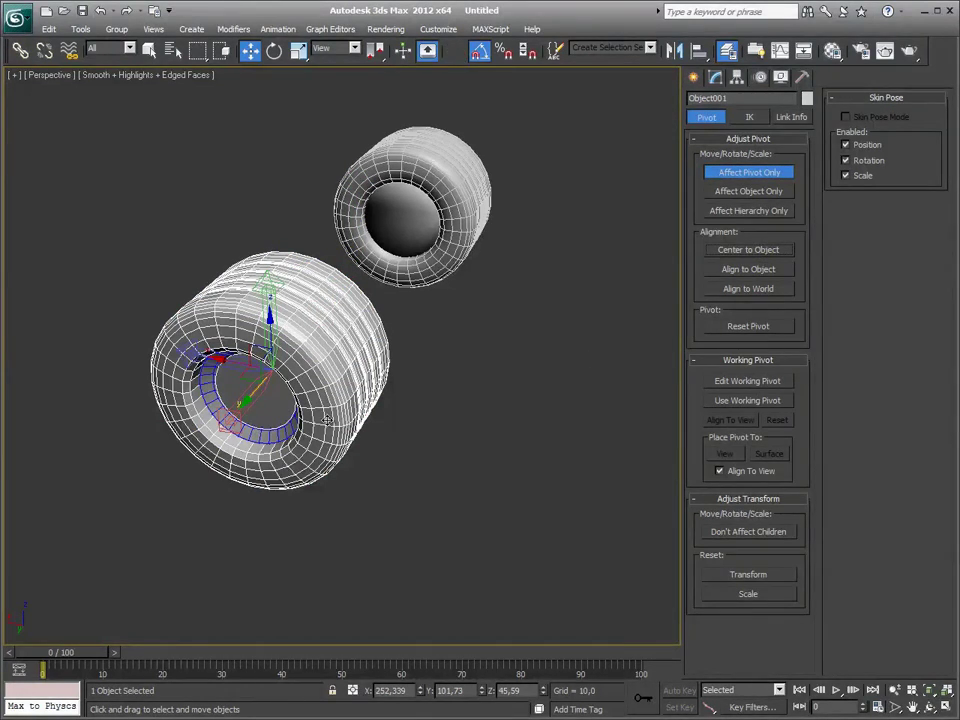
# Step: Reset the detached tire's XForm and convert it to an Editable Poly
pyautogui.keyDown('alt'); pyautogui.moveTo(340, 414); pyautogui.dragTo(440, 414, button='middle'); pyautogui.keyUp('alt')
pyautogui.click(741, 172)
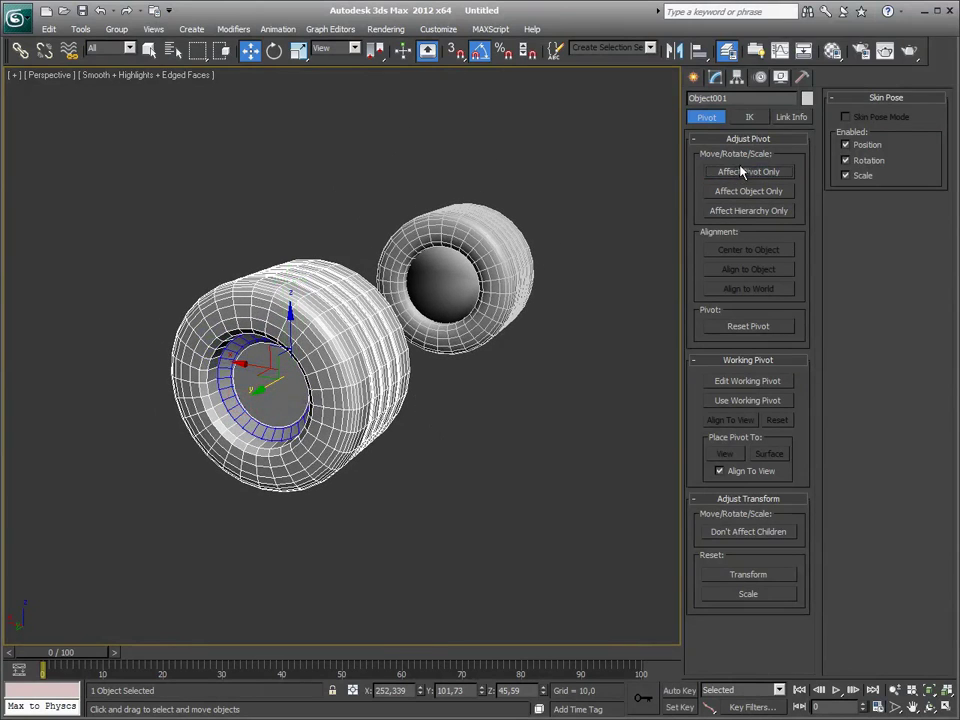
pyautogui.click(803, 79)
pyautogui.click(771, 346)
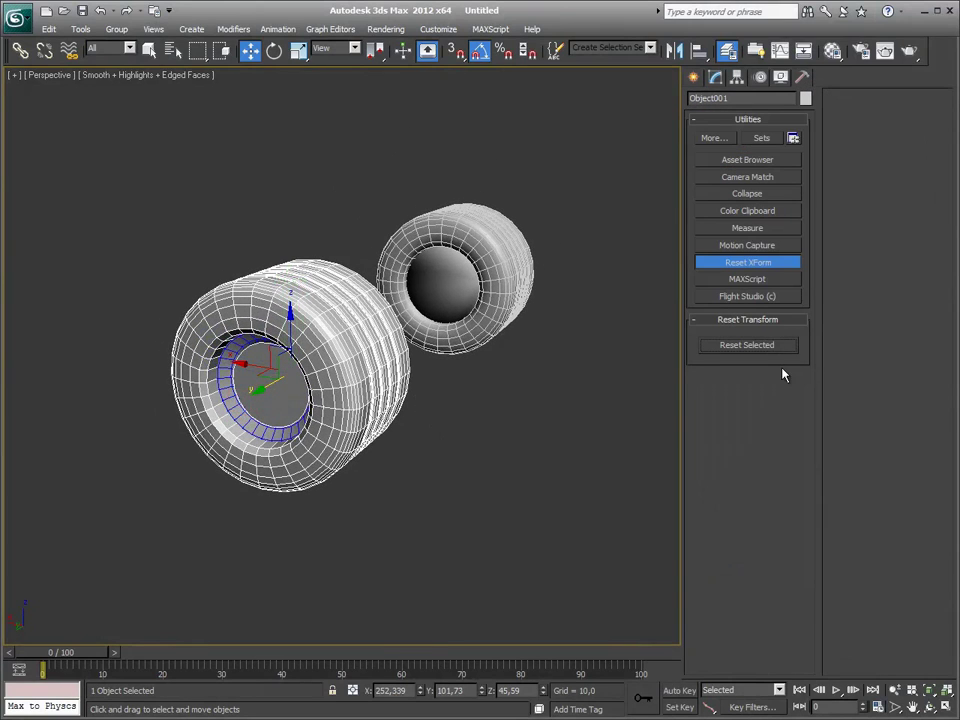
pyautogui.rightClick(371, 373)
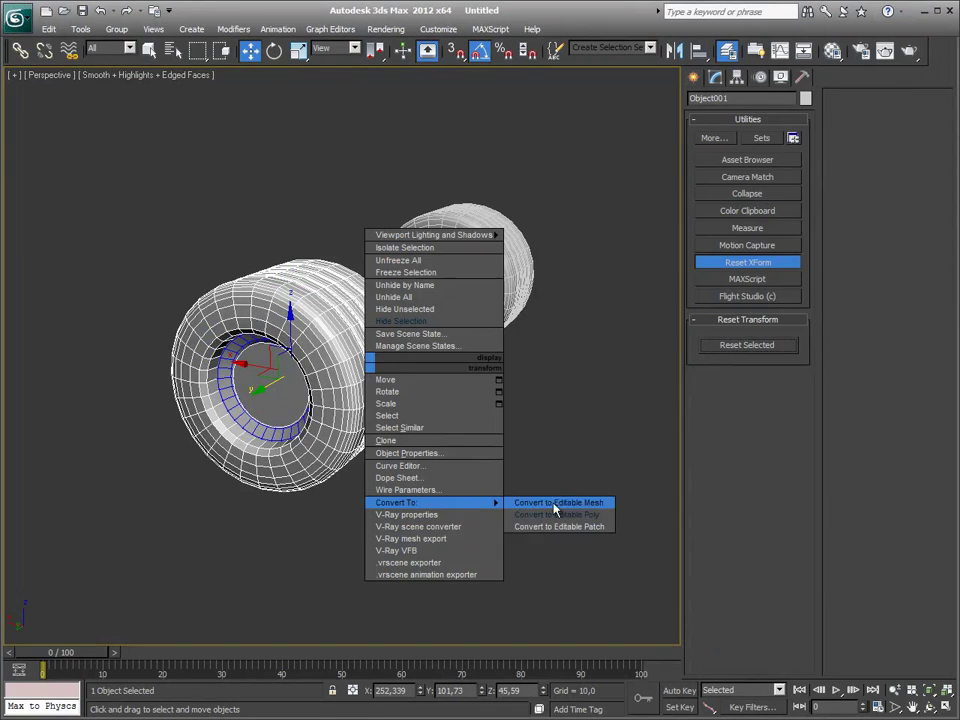
pyautogui.click(558, 509)
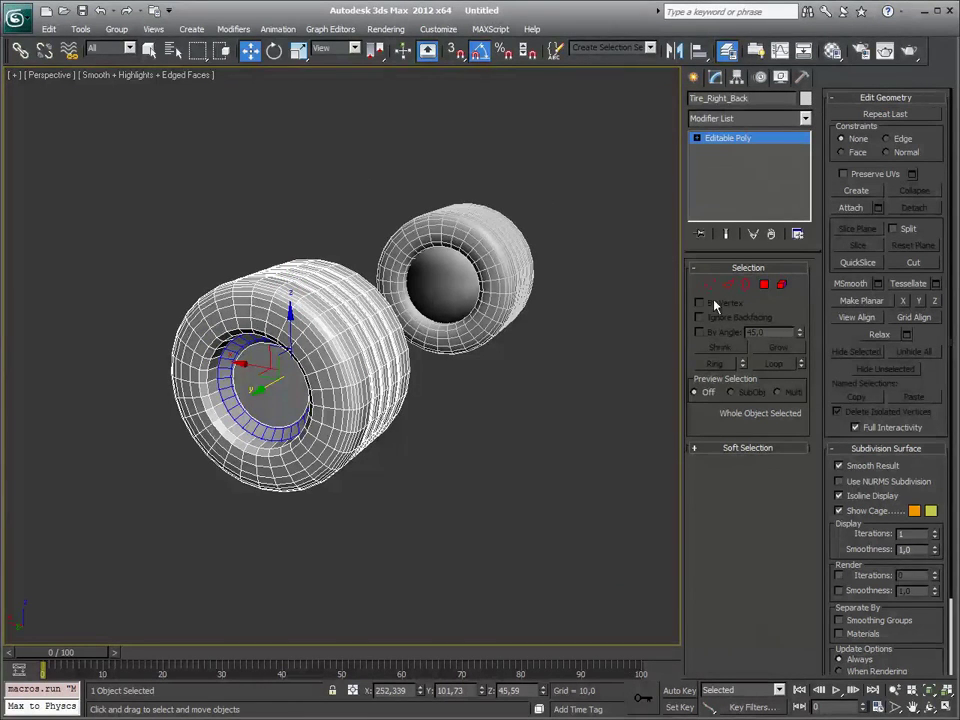
# Step: Give the tire a red object colour
pyautogui.click(806, 98)
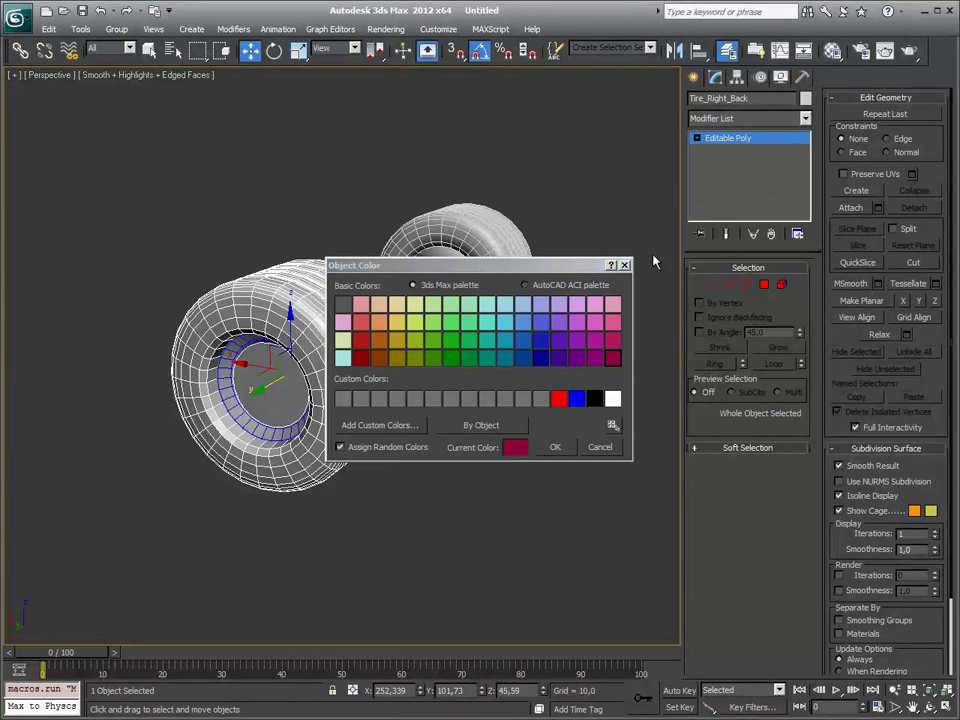
pyautogui.click(558, 399)
pyautogui.click(557, 446)
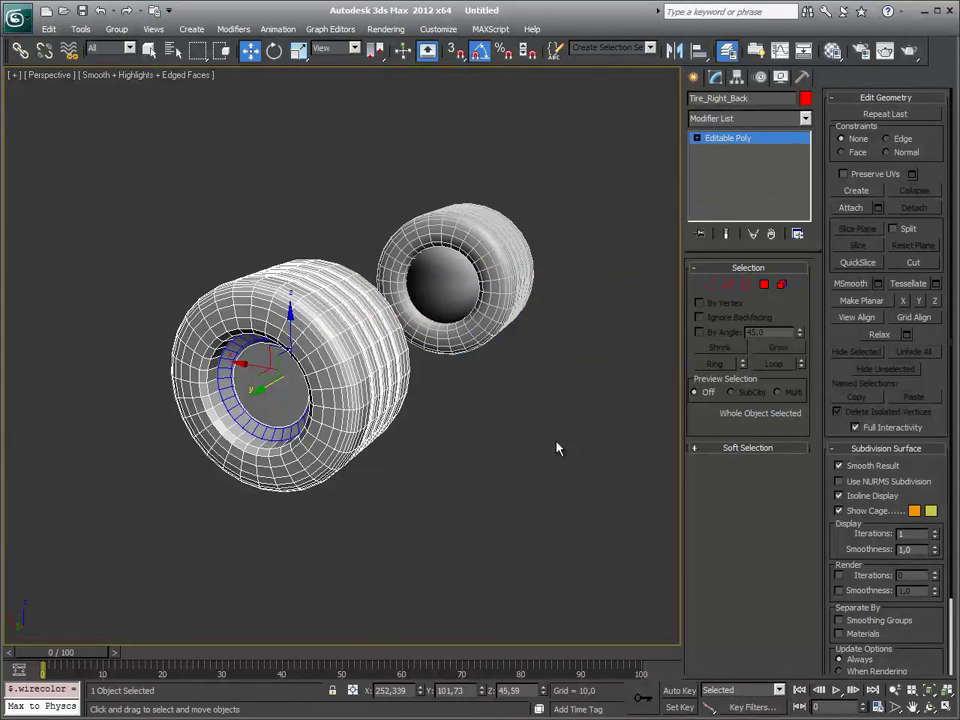
pyautogui.click(553, 313)
pyautogui.click(355, 357)
# Step: Hide the red tire, then set Brake_Left_Front to Affect Pivot Only and frame it
pyautogui.rightClick(355, 357)
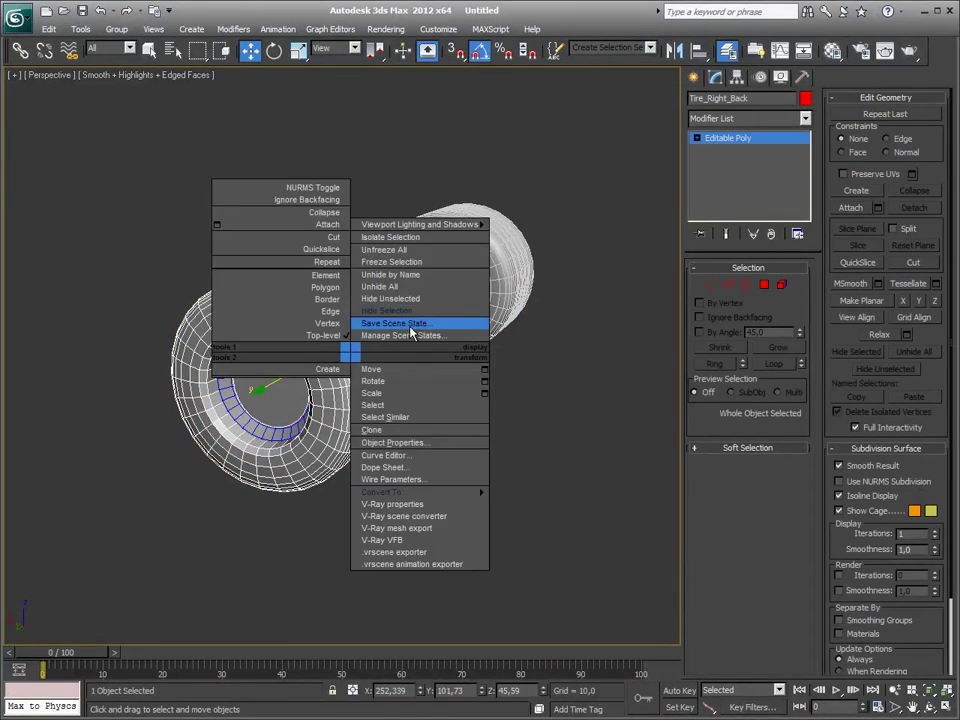
pyautogui.click(405, 309)
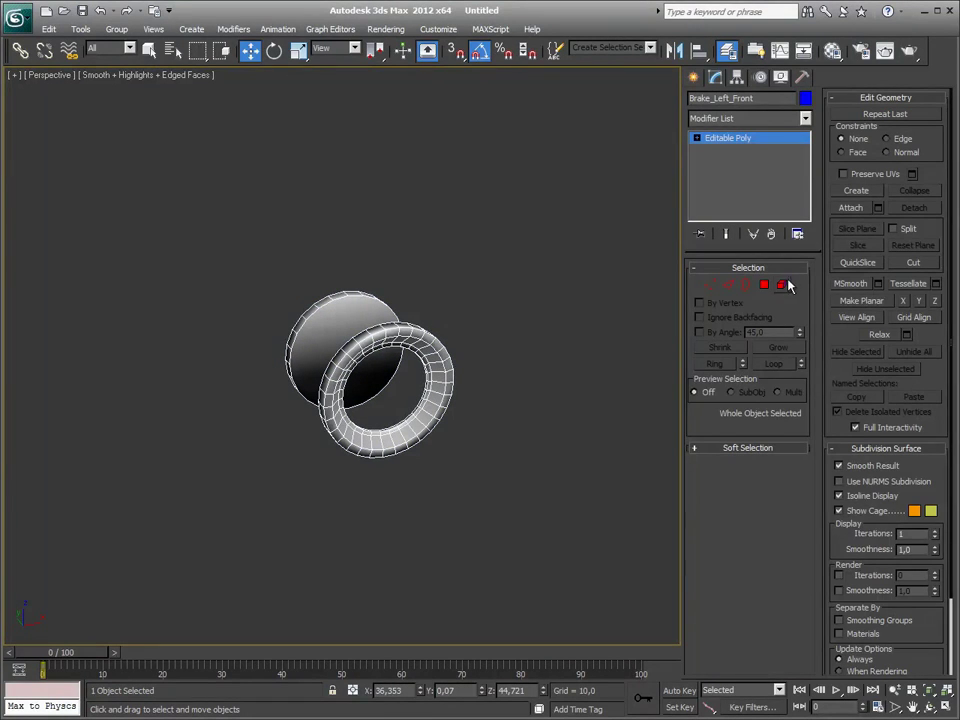
pyautogui.click(740, 79)
pyautogui.click(760, 174)
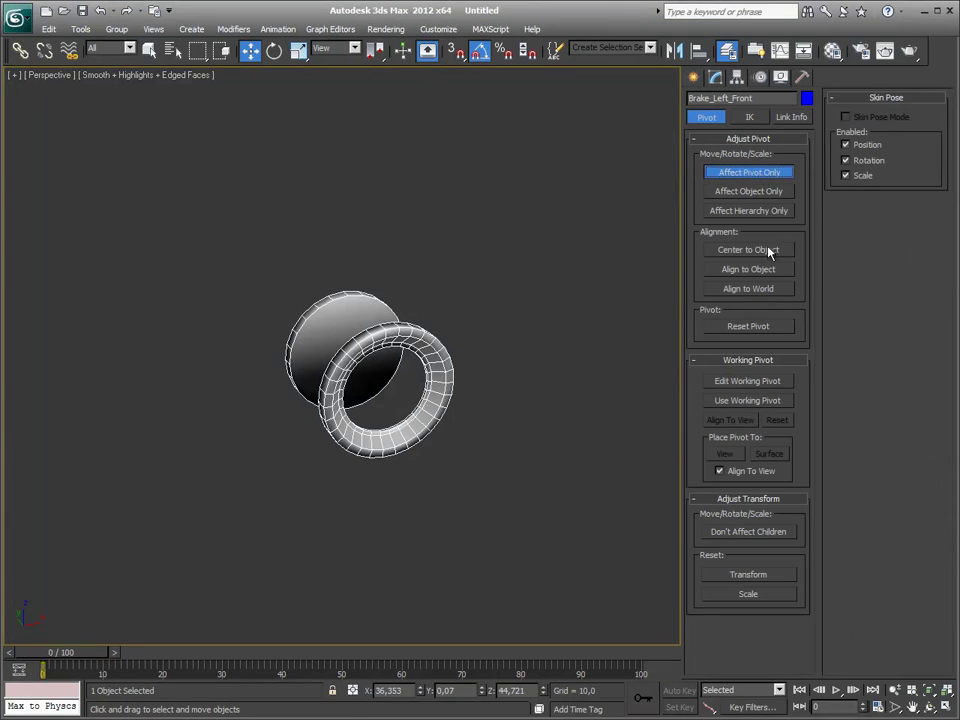
pyautogui.scroll(-5, 587, 275)
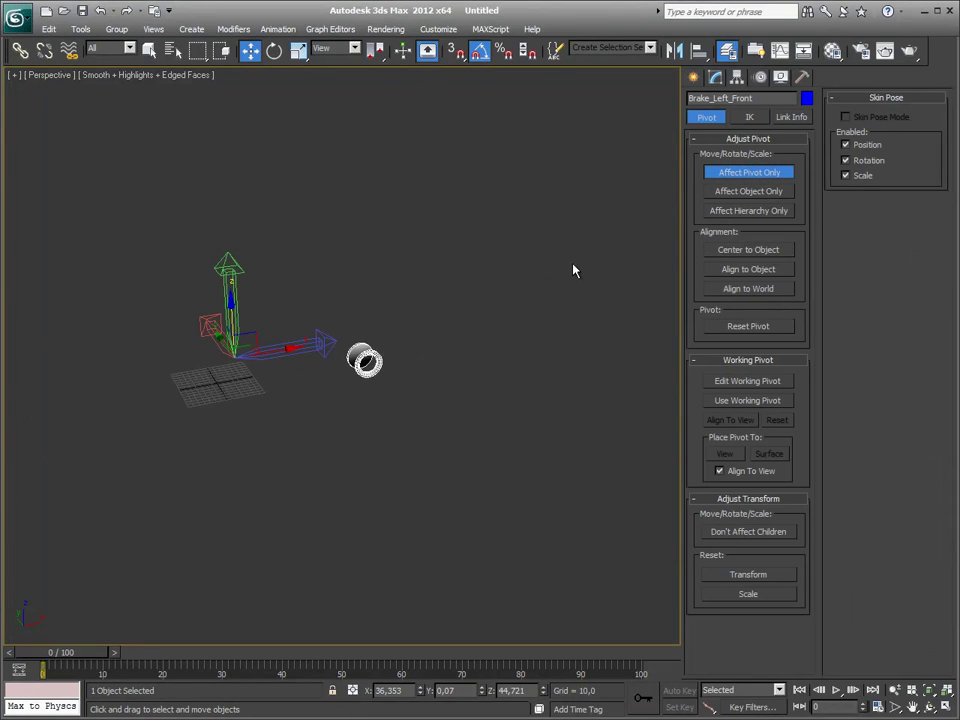
pyautogui.press('z')
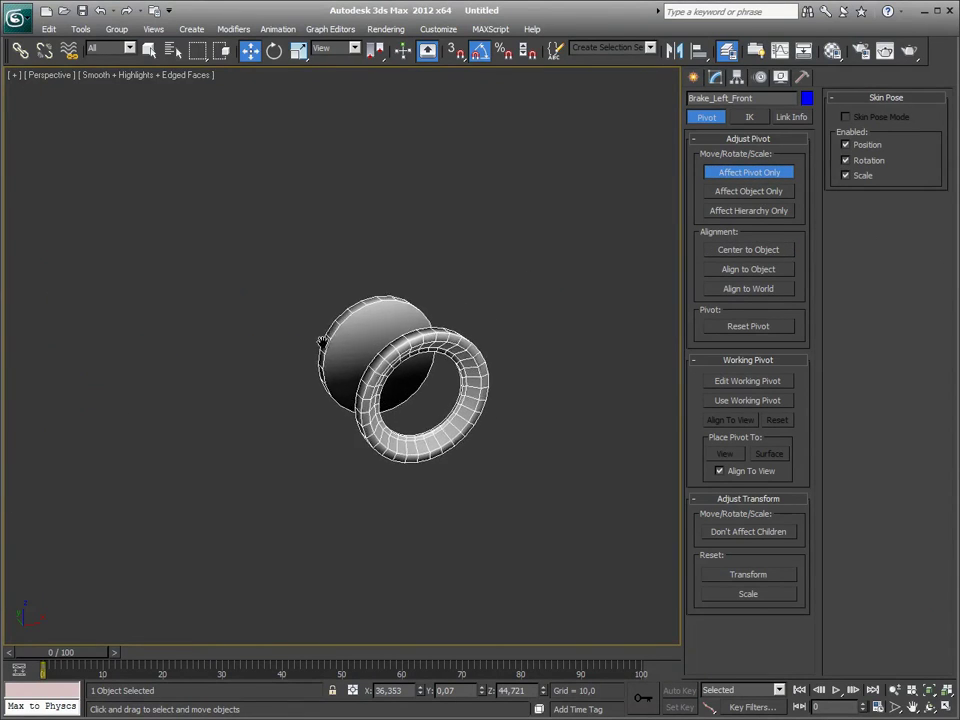
# Step: Select the Brake_Left_Back ring, then start Unhide All and cancel the confirmation
pyautogui.click(715, 77)
pyautogui.click(478, 350)
pyautogui.scroll(-2, 478, 347)
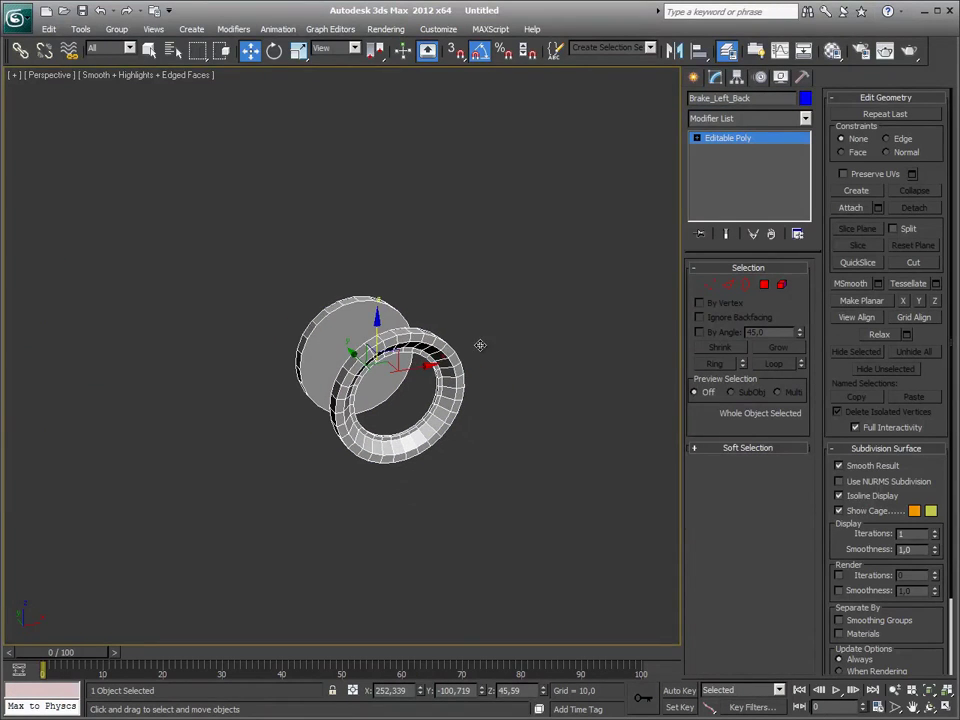
pyautogui.rightClick(460, 340)
pyautogui.click(506, 272)
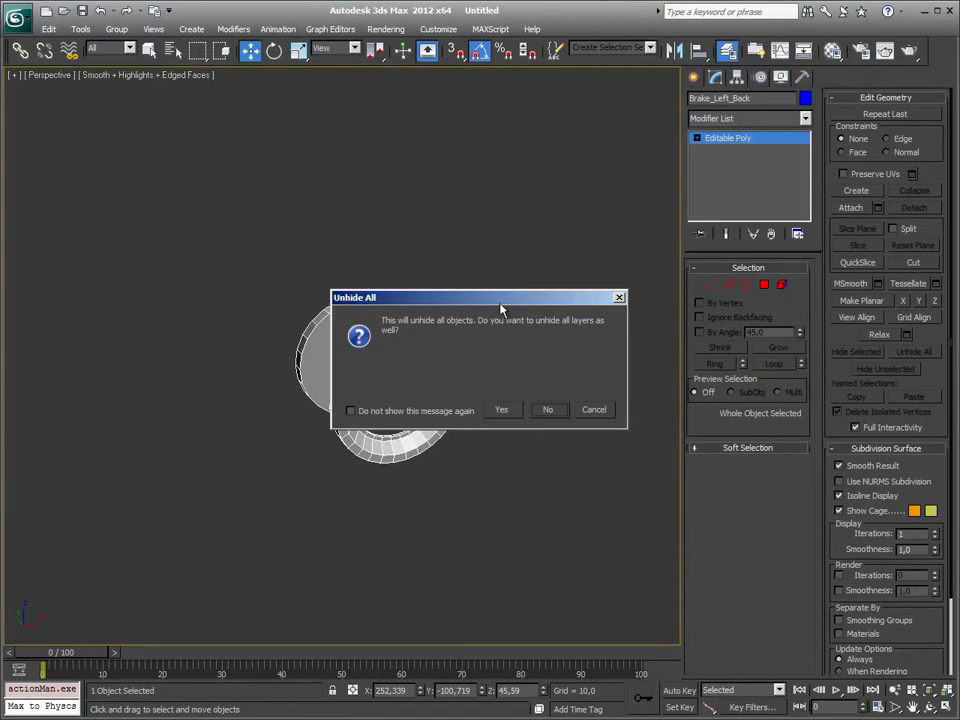
pyautogui.click(600, 411)
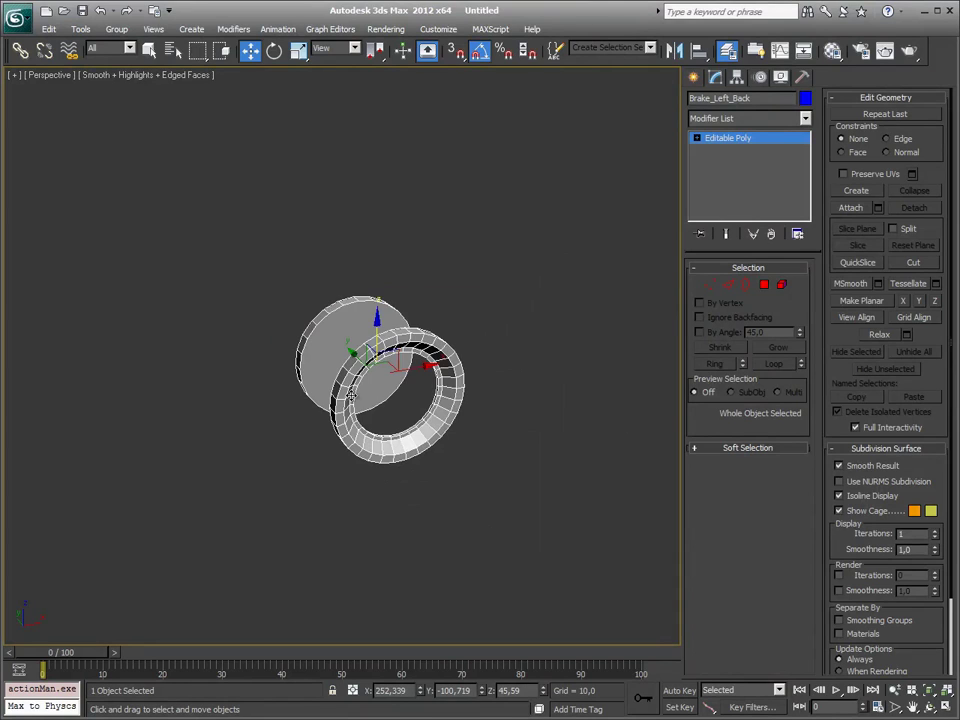
pyautogui.rightClick(361, 390)
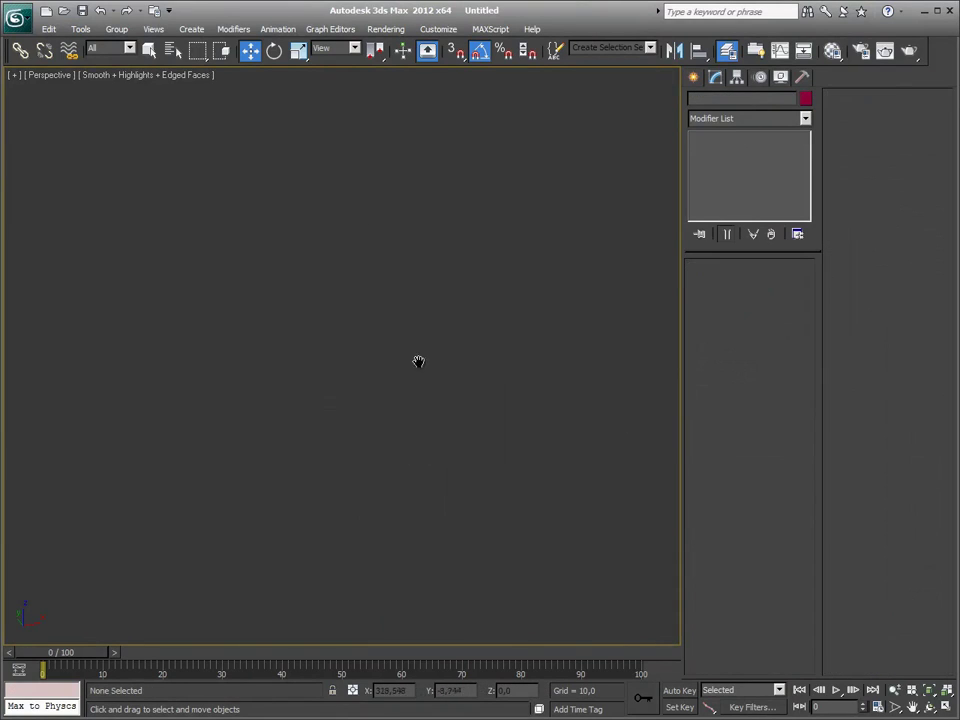
# Step: Box-select the helpers, then Unhide All objects and answer Yes to unhide all layers
pyautogui.moveTo(529, 225); pyautogui.dragTo(72, 536)
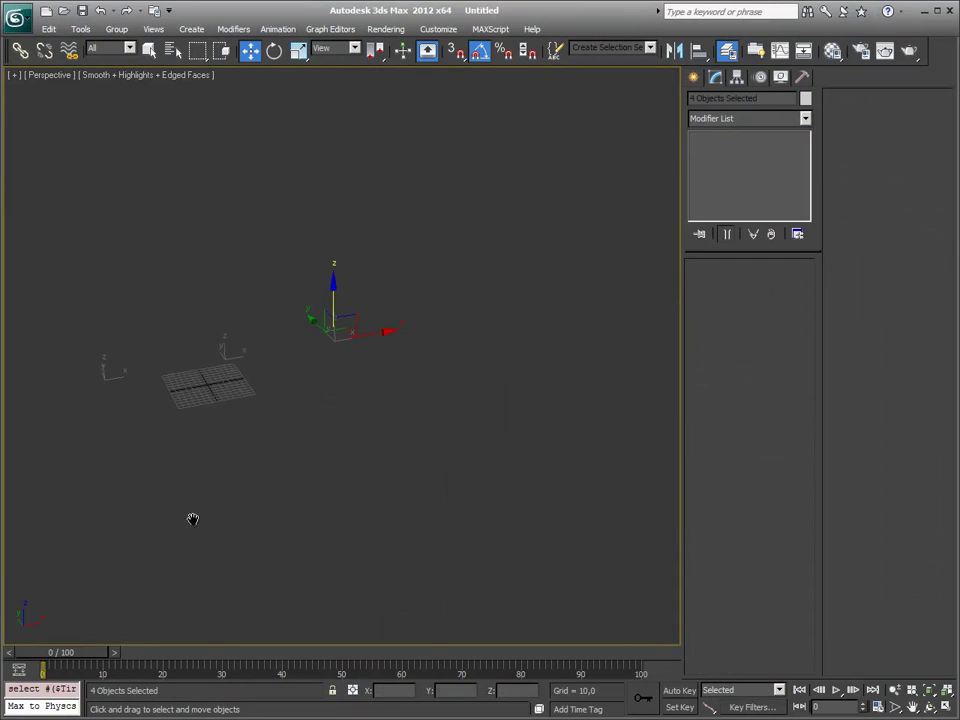
pyautogui.moveTo(193, 519); pyautogui.dragTo(351, 508, button='middle')
pyautogui.scroll(2, 353, 470)
pyautogui.rightClick(355, 448)
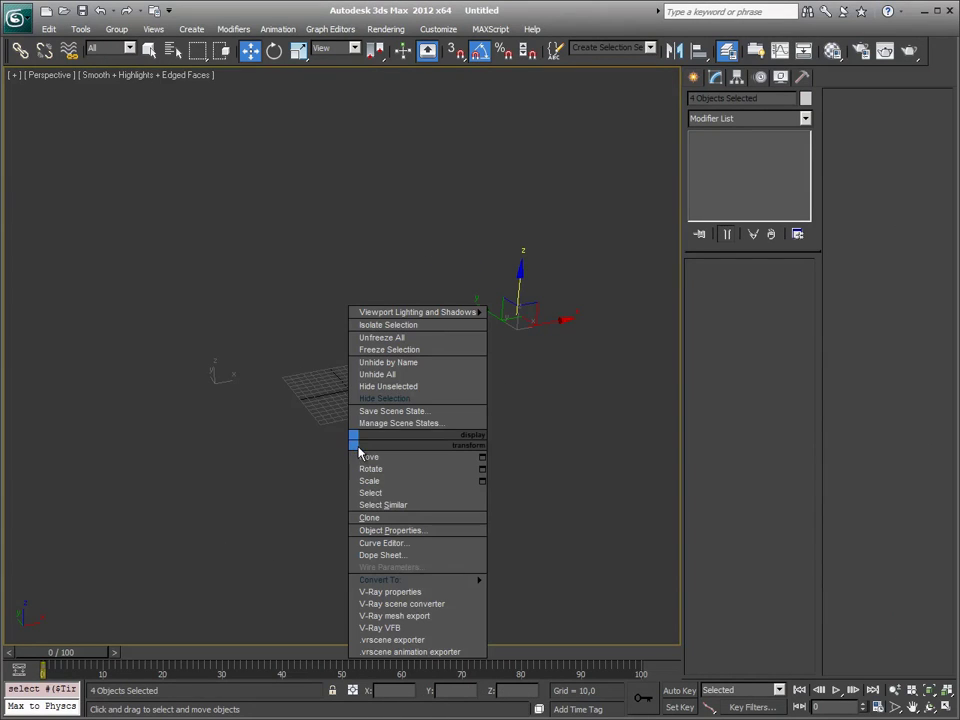
pyautogui.click(376, 374)
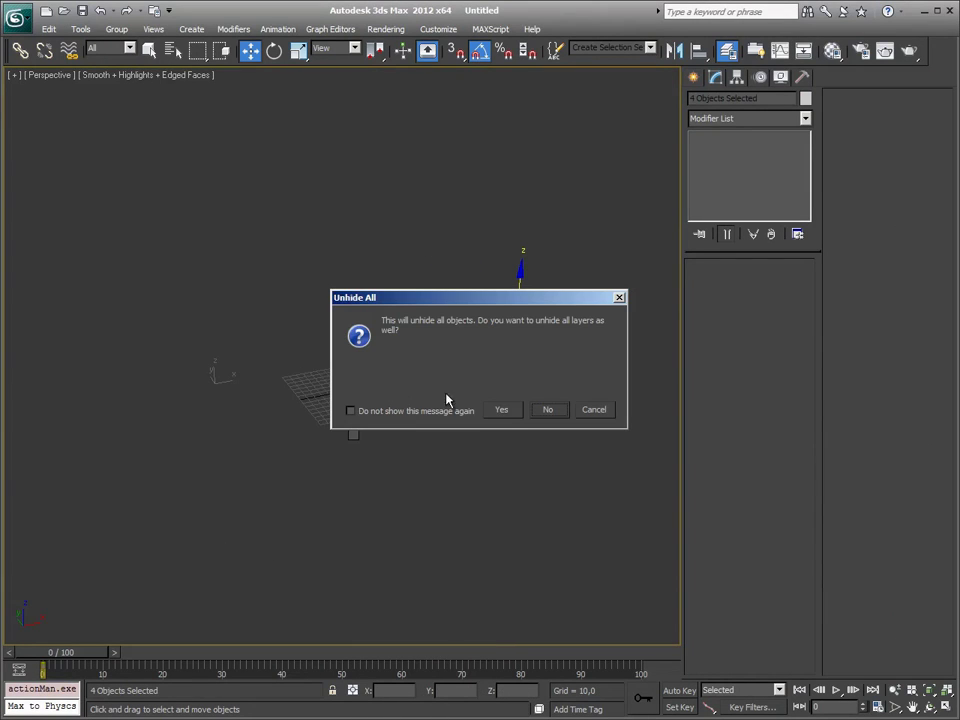
pyautogui.click(505, 414)
# Step: Inspect the restored car with its red and blue wheels, then delete the selected helpers
pyautogui.moveTo(520, 275); pyautogui.dragTo(523, 166)
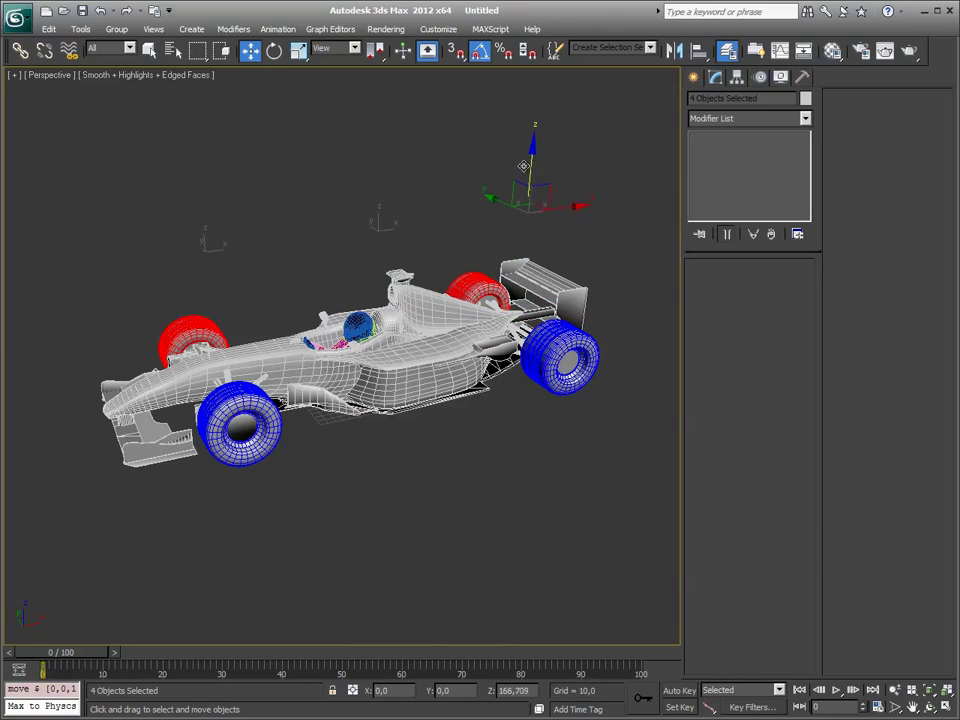
pyautogui.moveTo(534, 240)
pyautogui.mouseDown(button='middle')
pyautogui.moveTo(416, 319)
pyautogui.moveTo(498, 249)
pyautogui.moveTo(463, 274)
pyautogui.mouseUp(button='middle')
pyautogui.scroll(4, 416, 319)
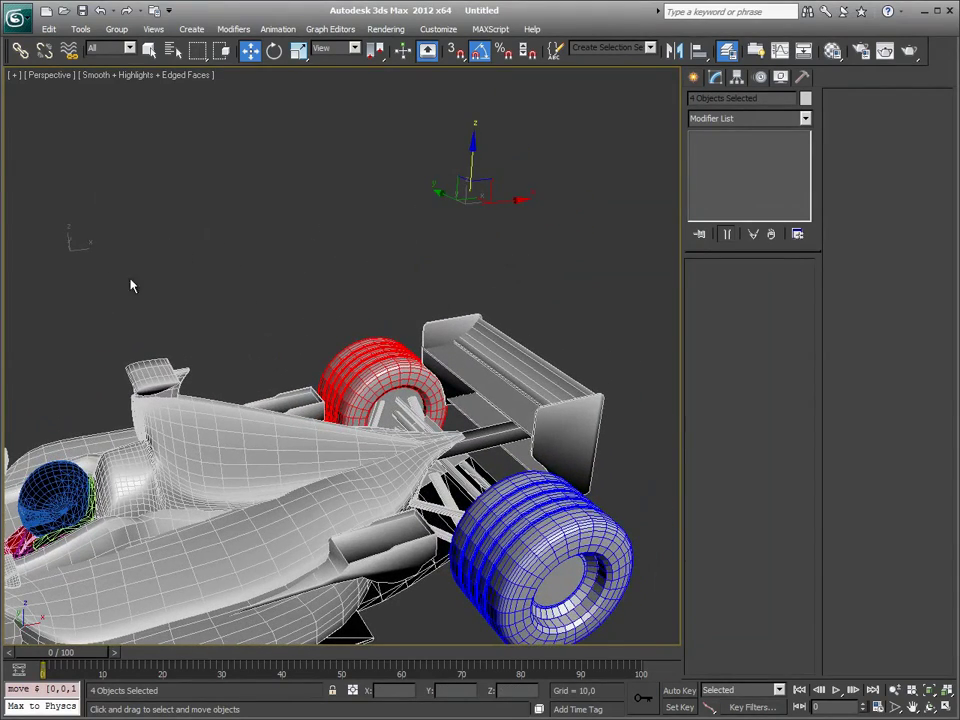
pyautogui.moveTo(131, 286); pyautogui.dragTo(401, 255, button='middle')
pyautogui.scroll(-3, 313, 298)
pyautogui.scroll(-2, 255, 334)
pyautogui.moveTo(255, 334); pyautogui.dragTo(295, 323, button='middle')
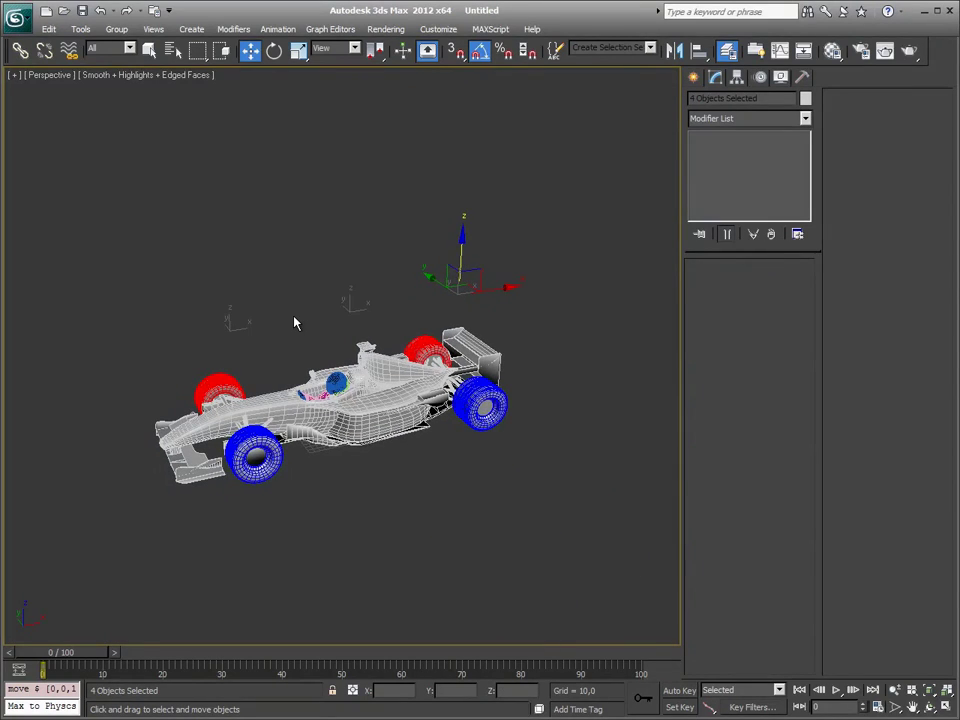
pyautogui.press('Delete')
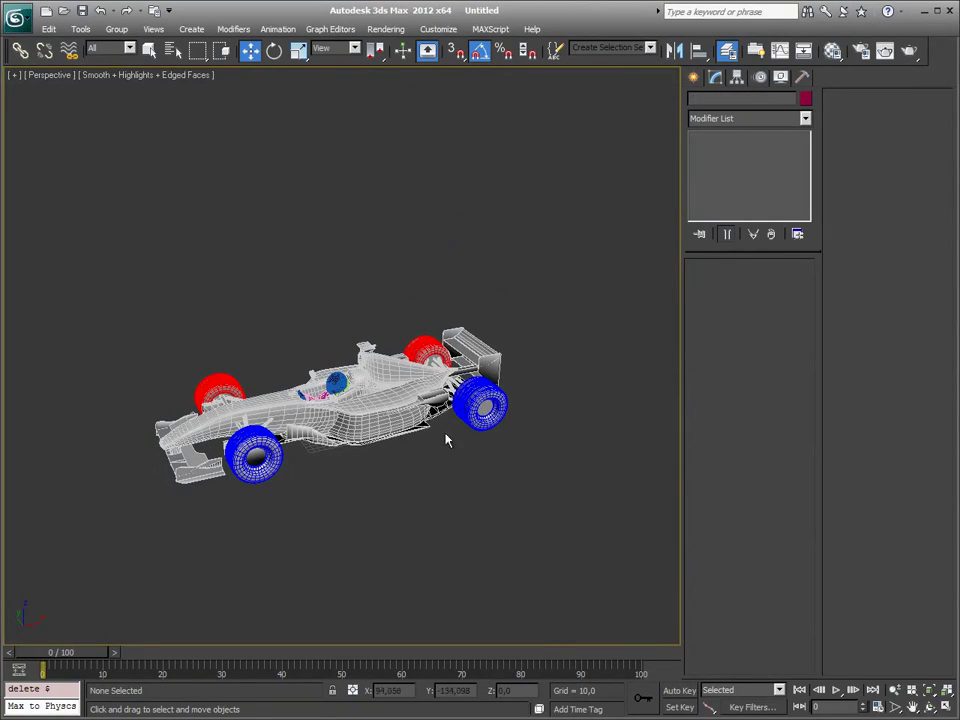
# Step: In the Layer Manager, hide Body_MESH, both control layers, Driver_MESH and Suspension_MESH
pyautogui.click(470, 408)
pyautogui.click(392, 240)
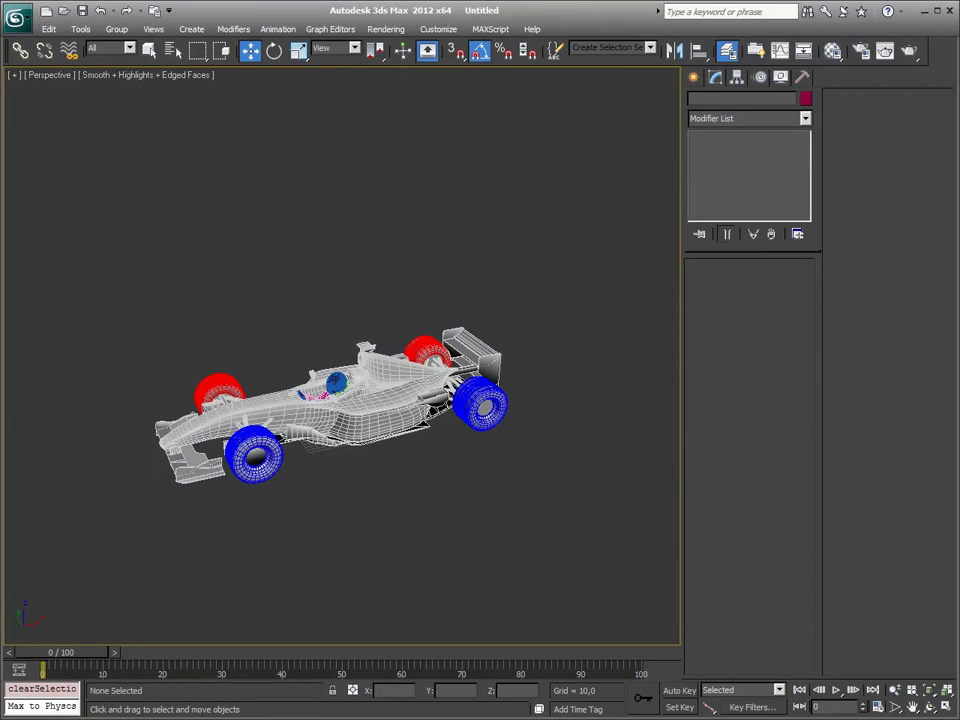
pyautogui.click(727, 50)
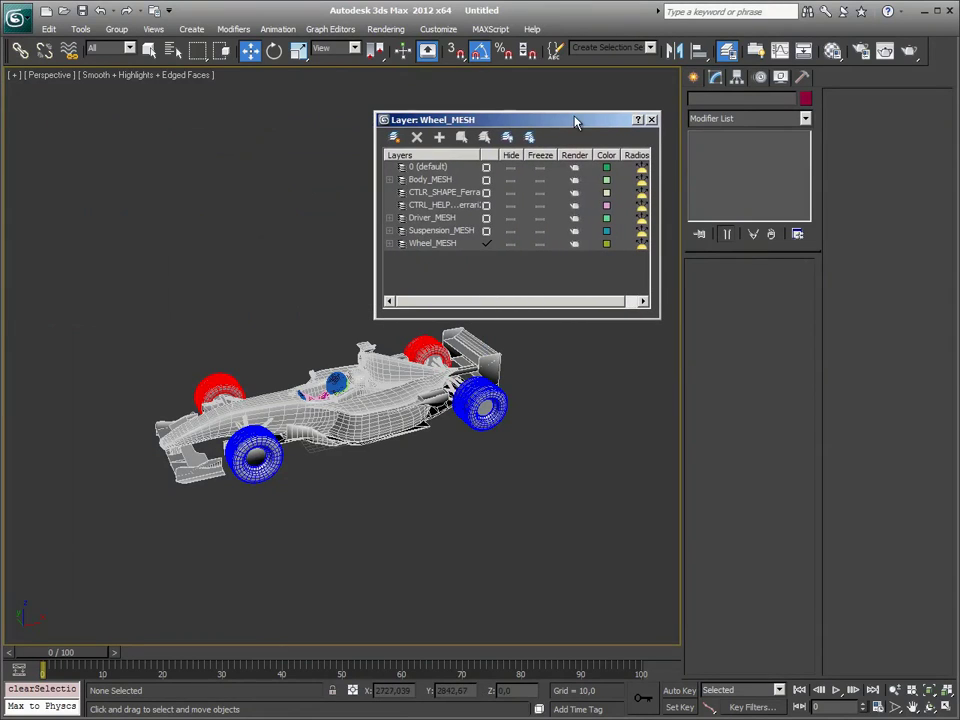
pyautogui.click(511, 179)
pyautogui.click(511, 192)
pyautogui.click(511, 205)
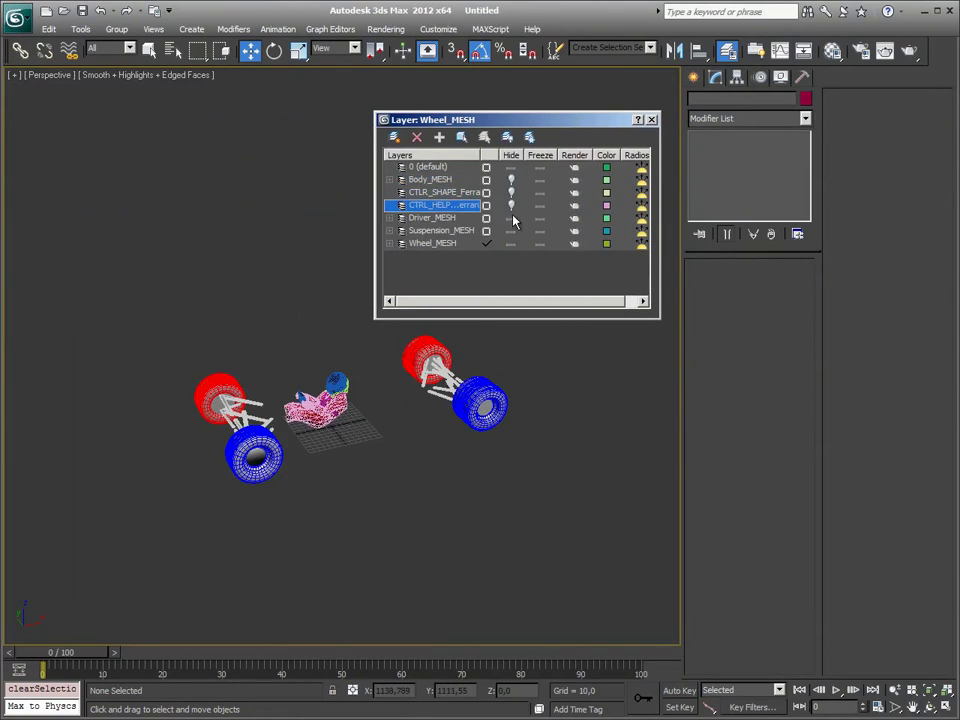
pyautogui.click(511, 218)
pyautogui.click(511, 231)
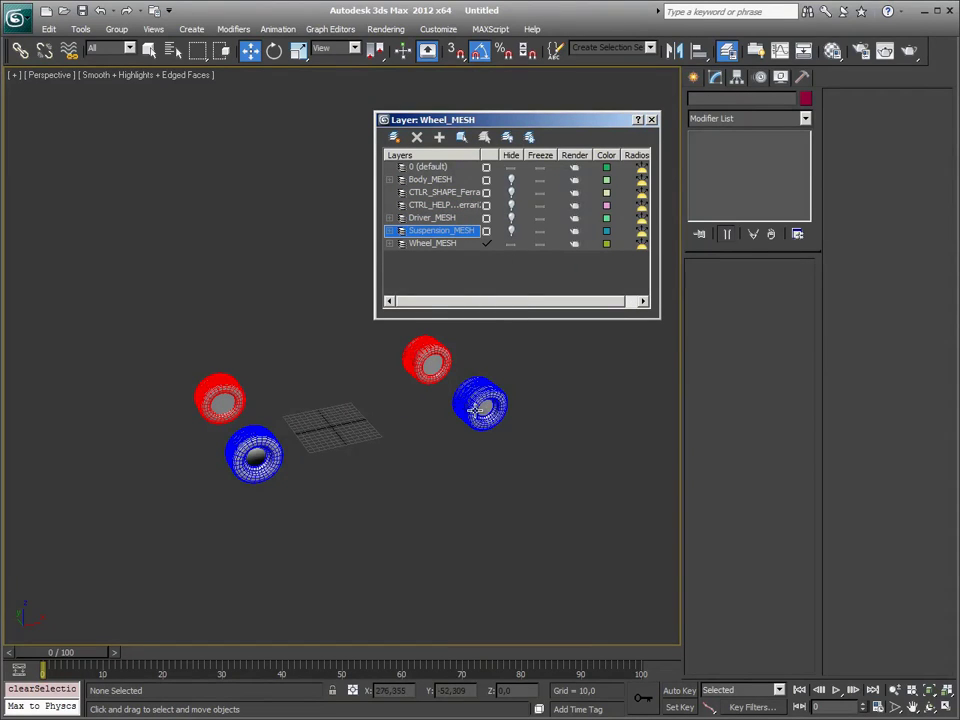
pyautogui.moveTo(620, 141); pyautogui.dragTo(611, 124)
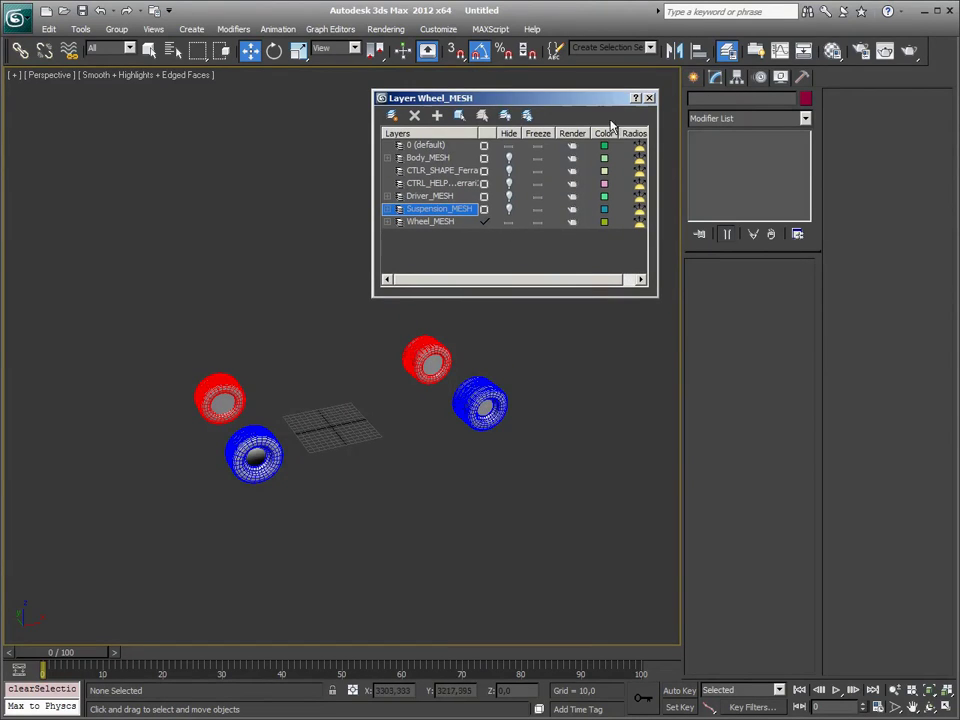
# Step: Zoom in on the blue back tire and select the back-left brake ring
pyautogui.click(479, 390)
pyautogui.press('z')
pyautogui.click(490, 513)
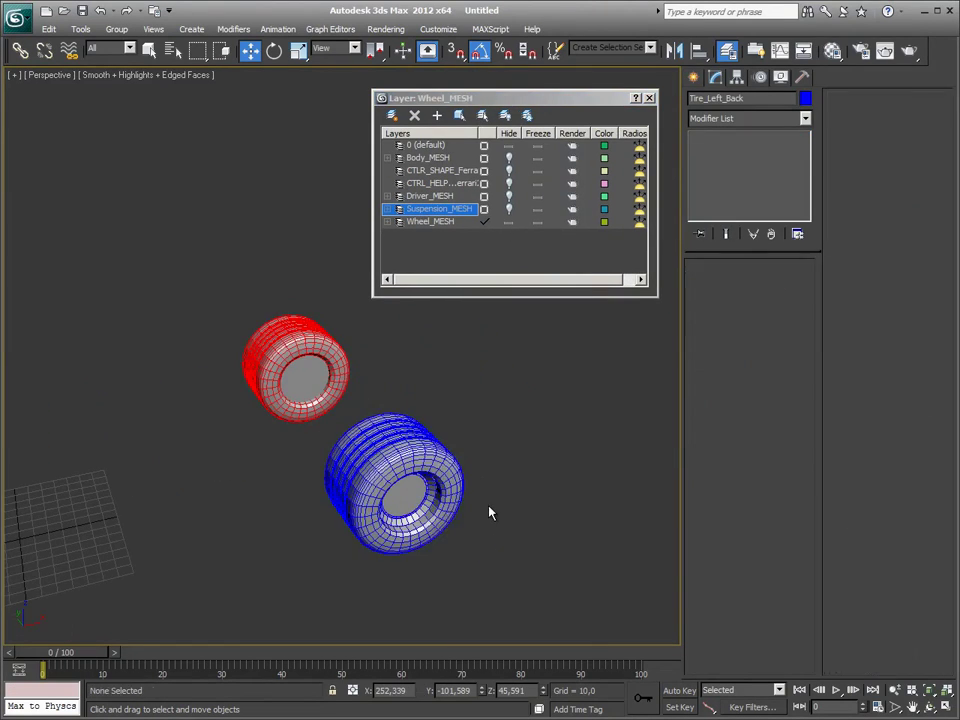
pyautogui.scroll(2, 490, 513)
pyautogui.scroll(2, 424, 369)
pyautogui.scroll(2, 424, 369)
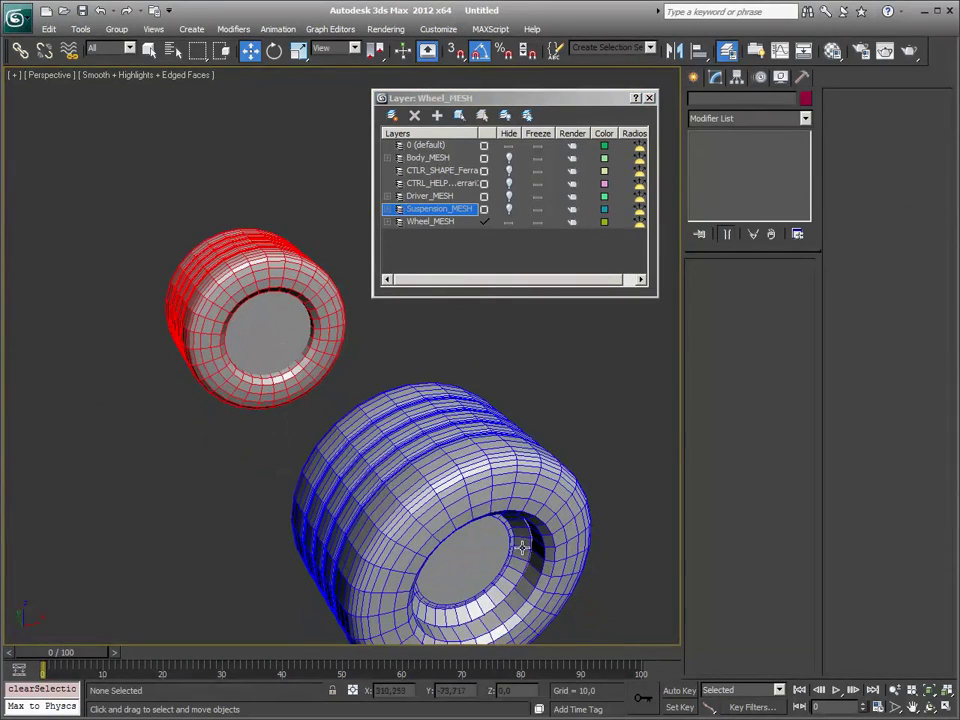
pyautogui.click(521, 547)
pyautogui.scroll(-3, 407, 507)
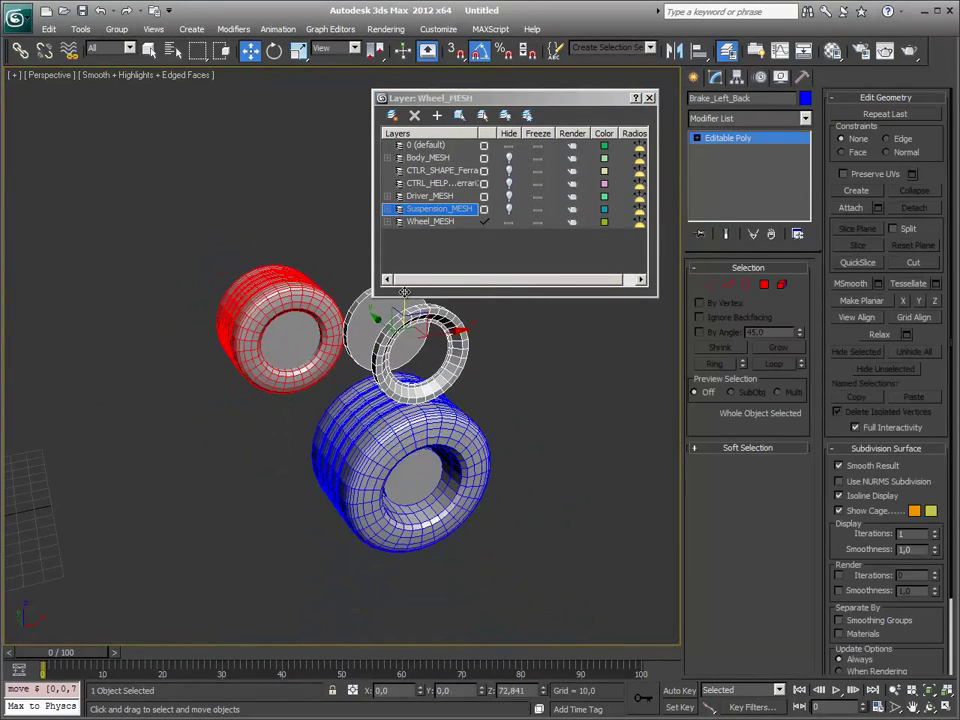
pyautogui.click(420, 415)
pyautogui.moveTo(420, 415); pyautogui.dragTo(423, 509)
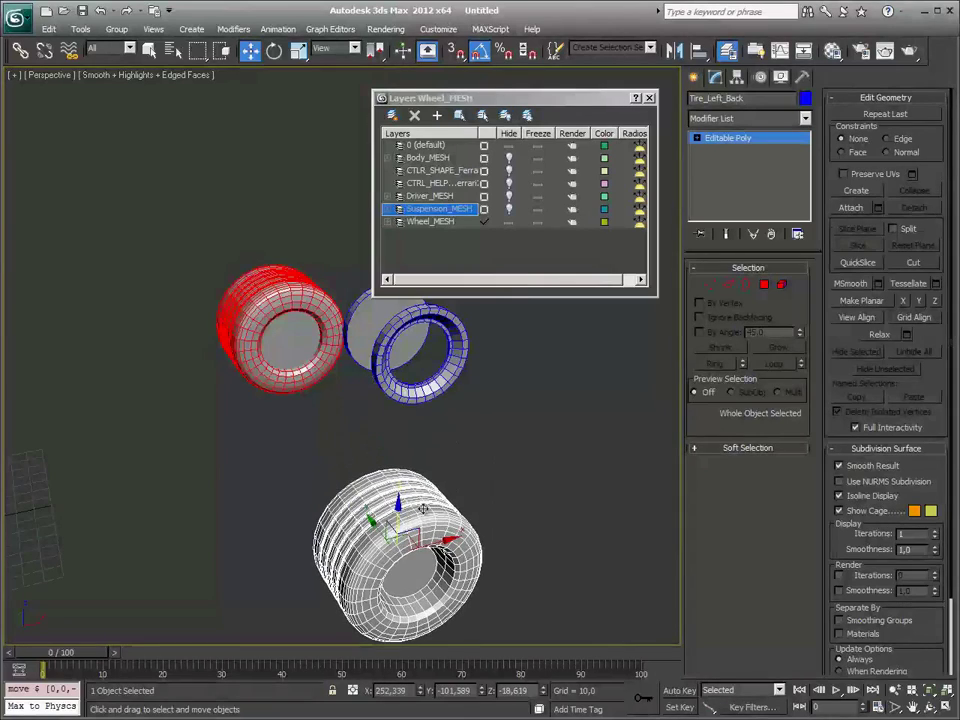
pyautogui.hotkey('ctrl', 'z')
pyautogui.hotkey('ctrl', 'z')
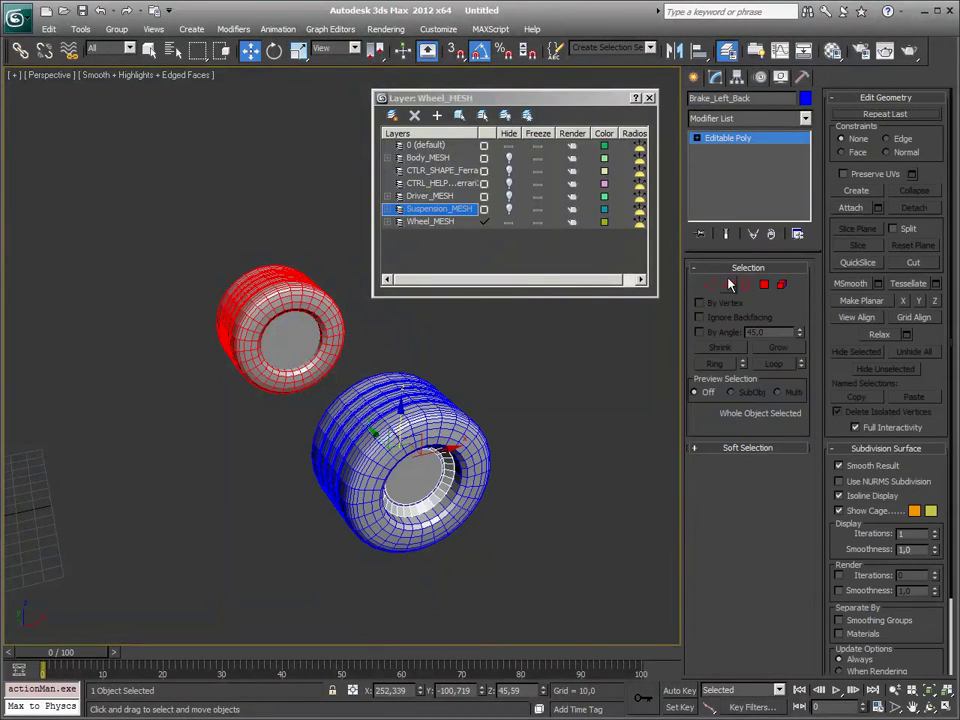
pyautogui.click(709, 285)
pyautogui.moveTo(508, 347); pyautogui.dragTo(214, 596)
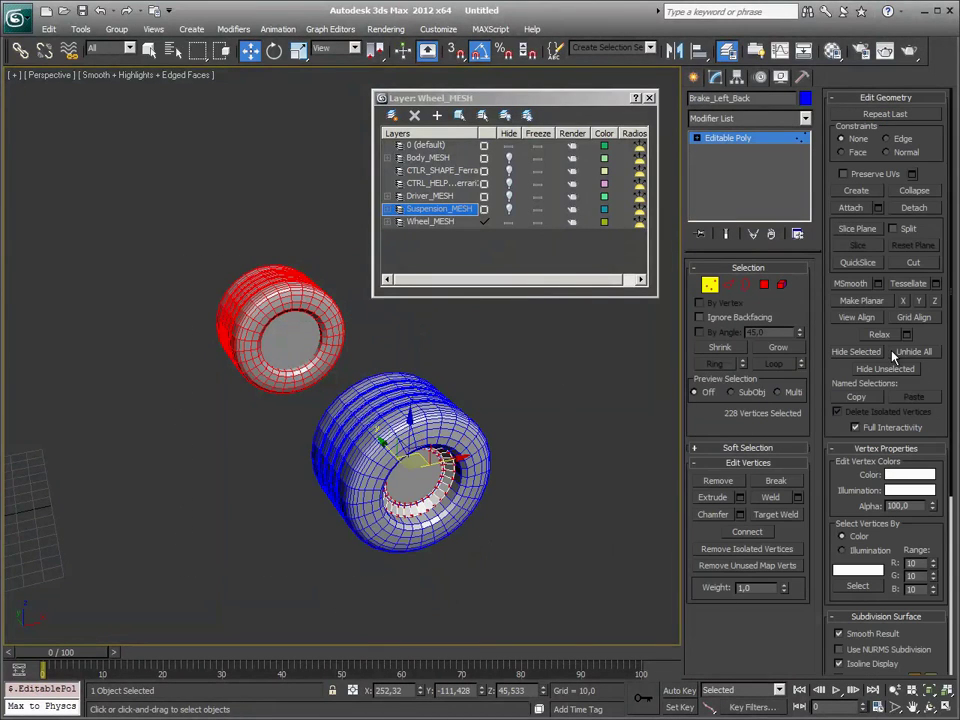
pyautogui.click(796, 497)
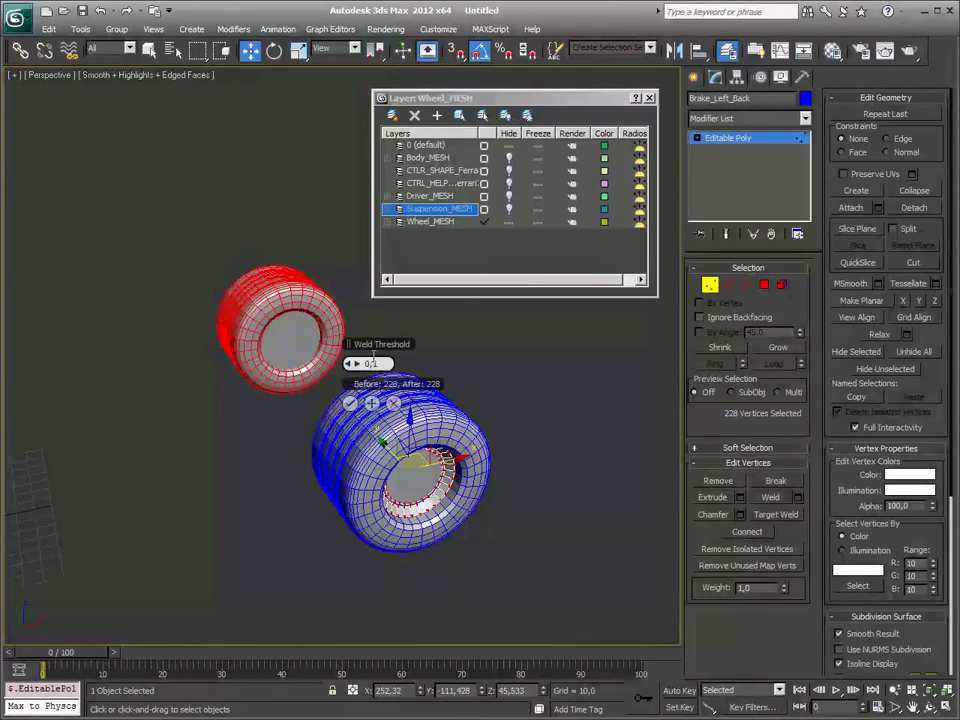
pyautogui.moveTo(380, 346); pyautogui.dragTo(535, 328)
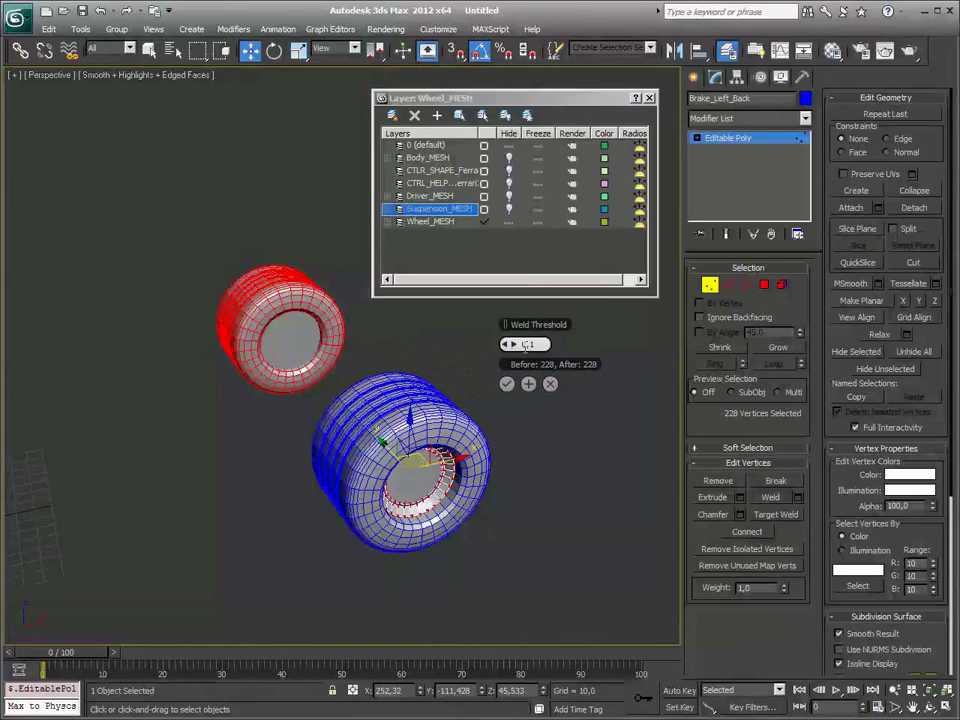
pyautogui.moveTo(507, 343)
pyautogui.mouseDown()
pyautogui.moveTo(537, 344)
pyautogui.moveTo(514, 344)
pyautogui.mouseUp()
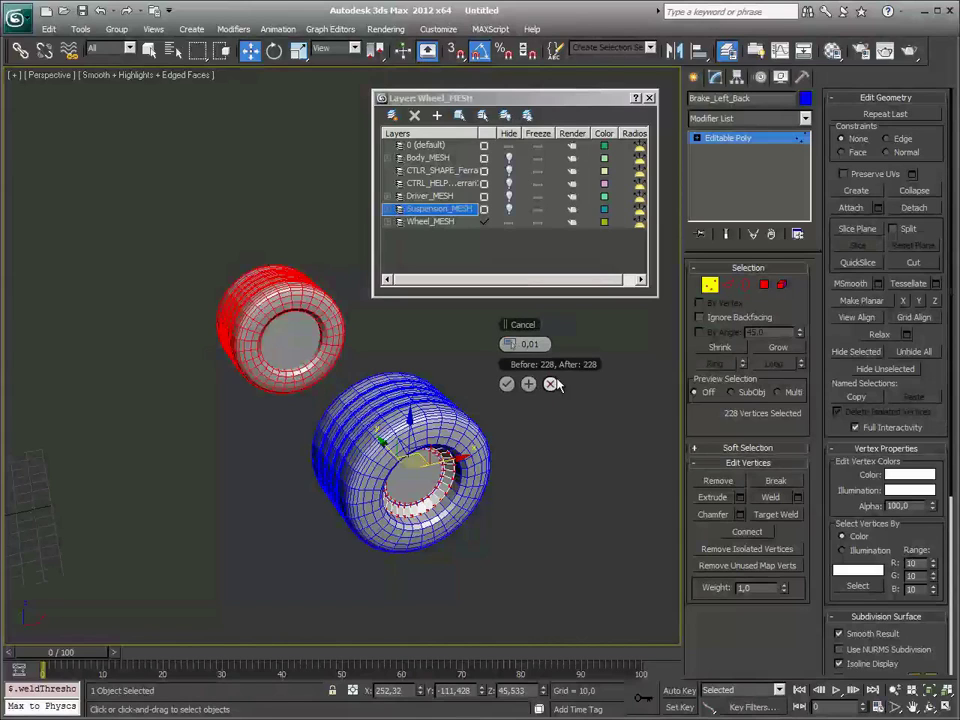
pyautogui.click(550, 386)
pyautogui.click(551, 388)
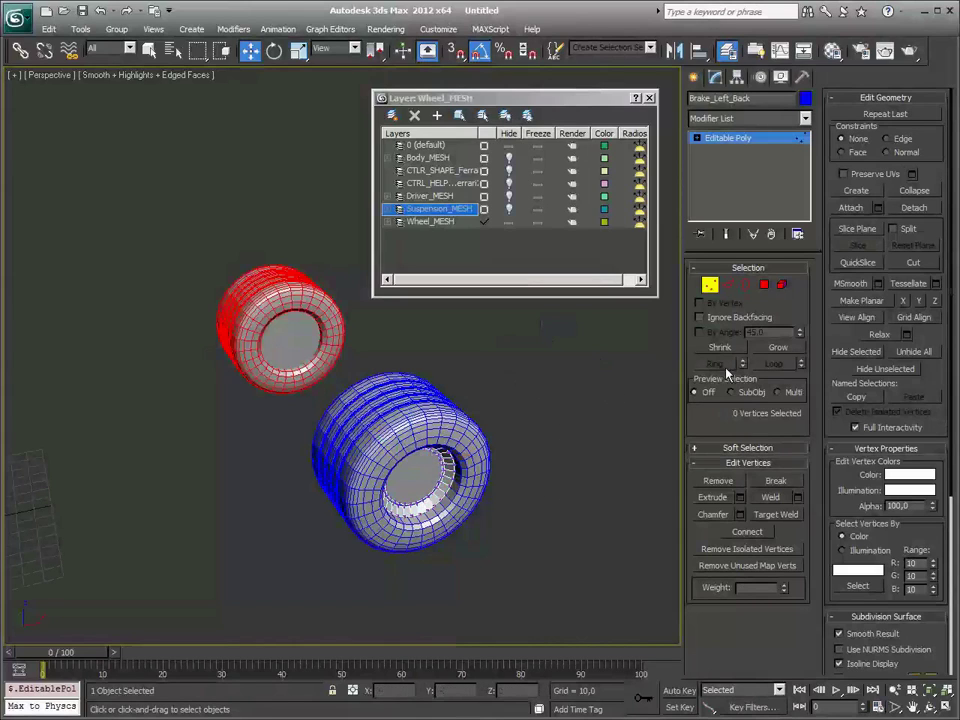
pyautogui.click(710, 287)
pyautogui.click(568, 439)
# Step: Isolate Tire_Left_Back with Isolate Selection and orbit around it
pyautogui.click(400, 460)
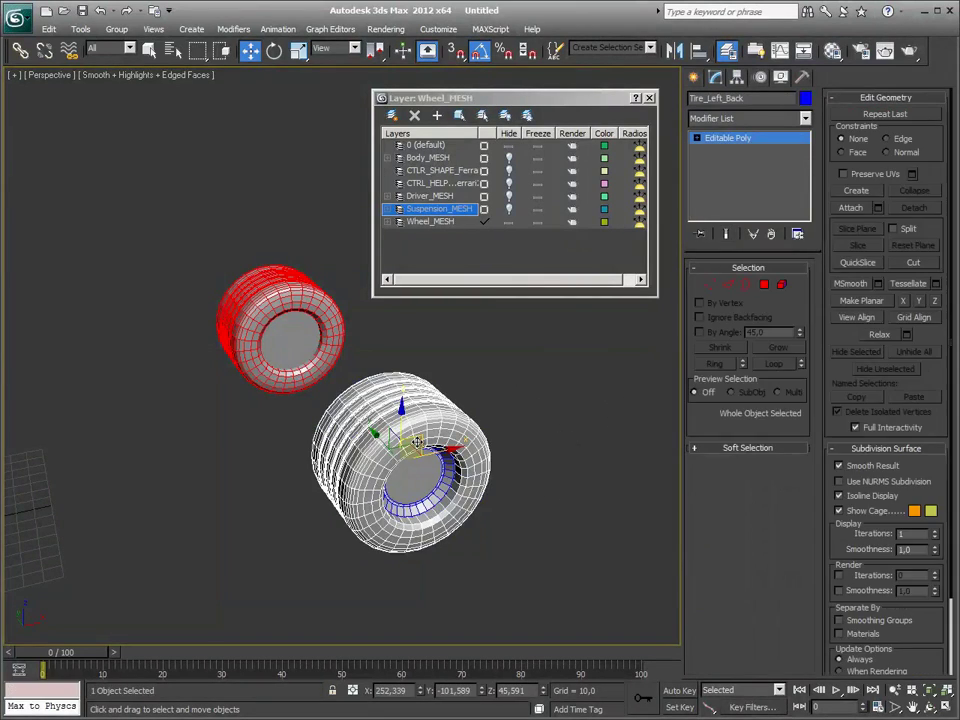
pyautogui.click(542, 371)
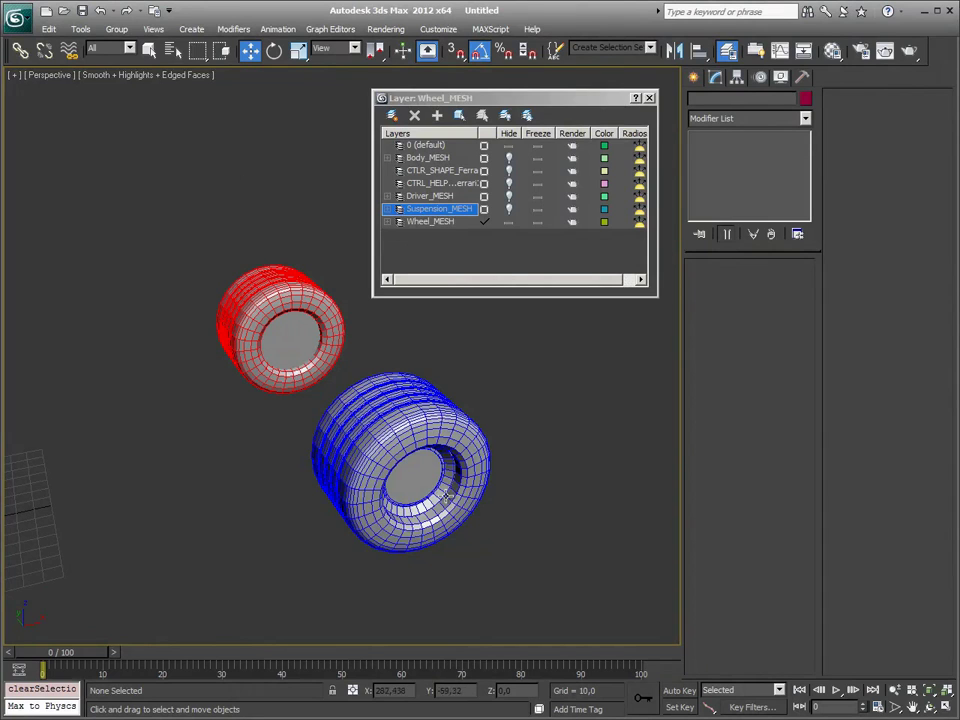
pyautogui.click(442, 418)
pyautogui.rightClick(442, 418)
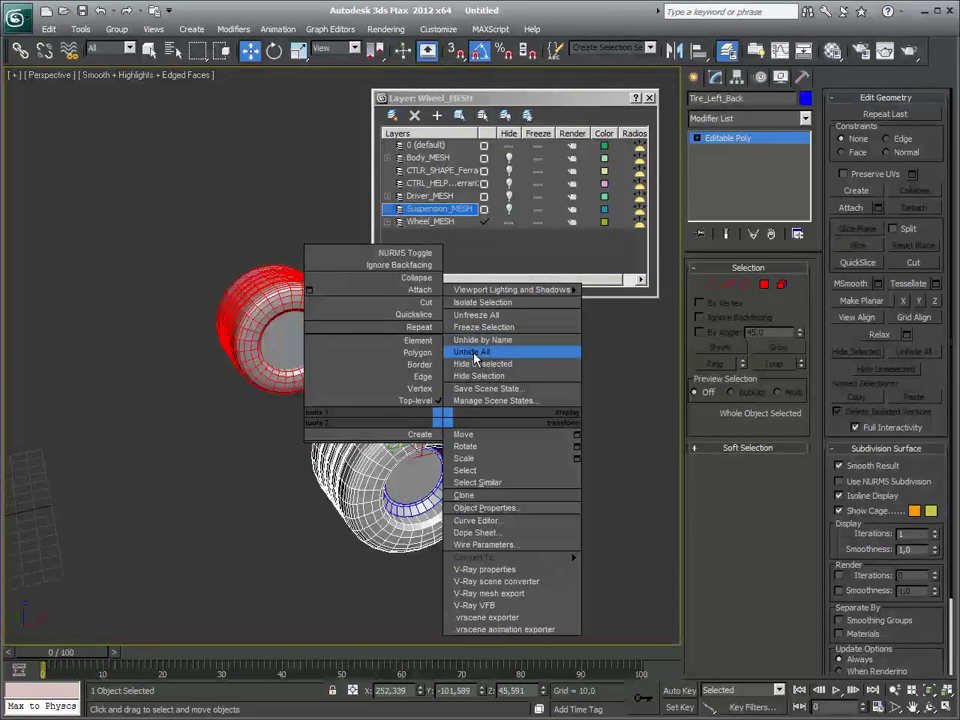
pyautogui.click(470, 302)
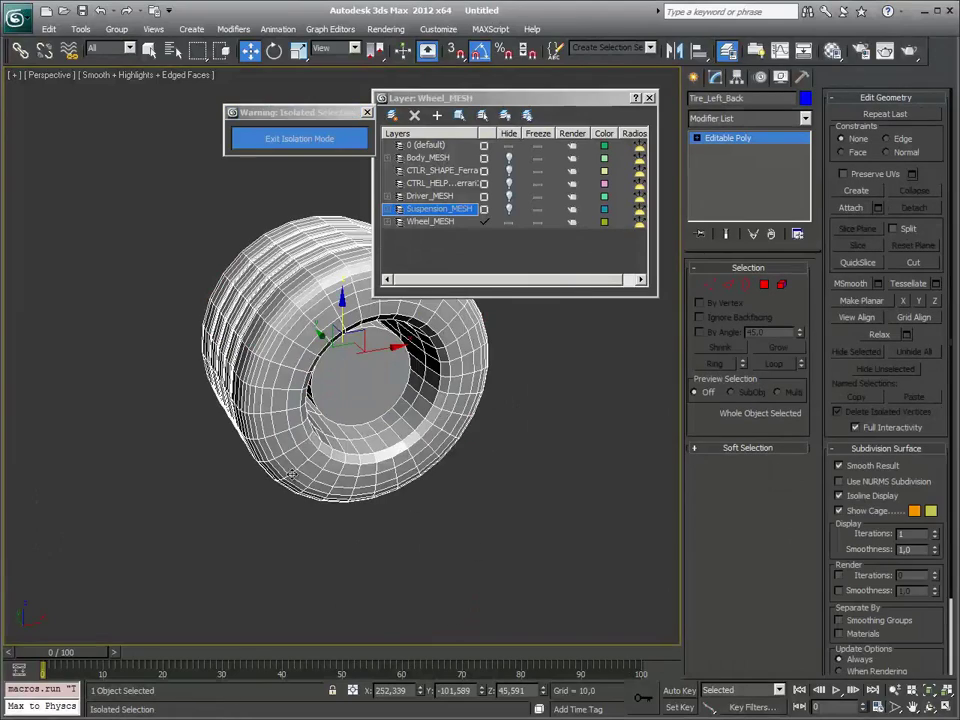
pyautogui.keyDown('alt'); pyautogui.moveTo(354, 615); pyautogui.dragTo(401, 500, button='middle'); pyautogui.keyUp('alt')
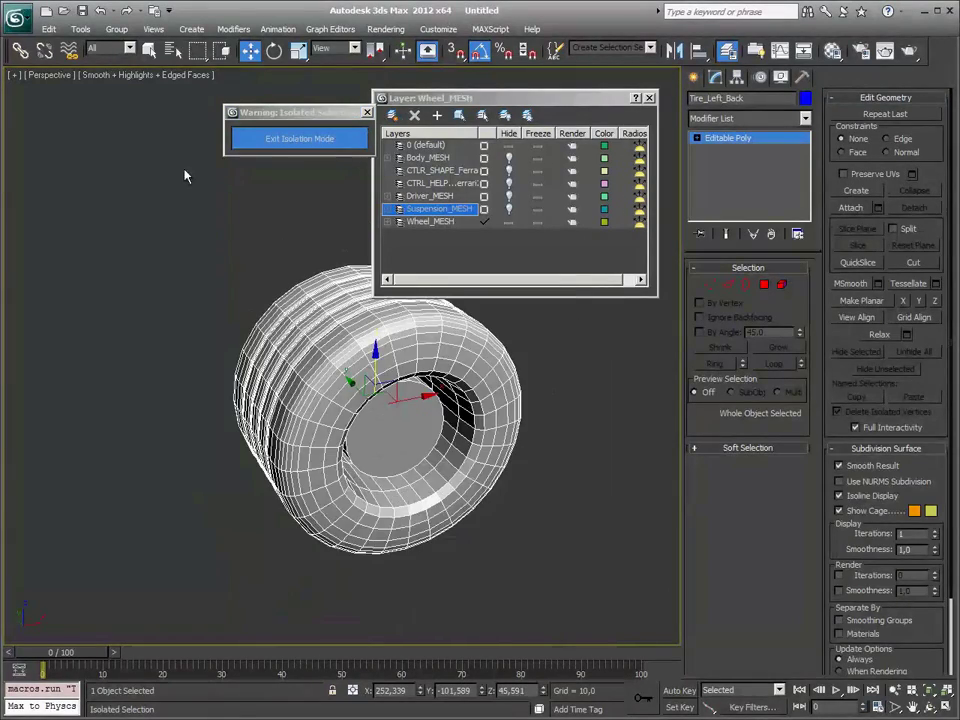
pyautogui.click(12, 75)
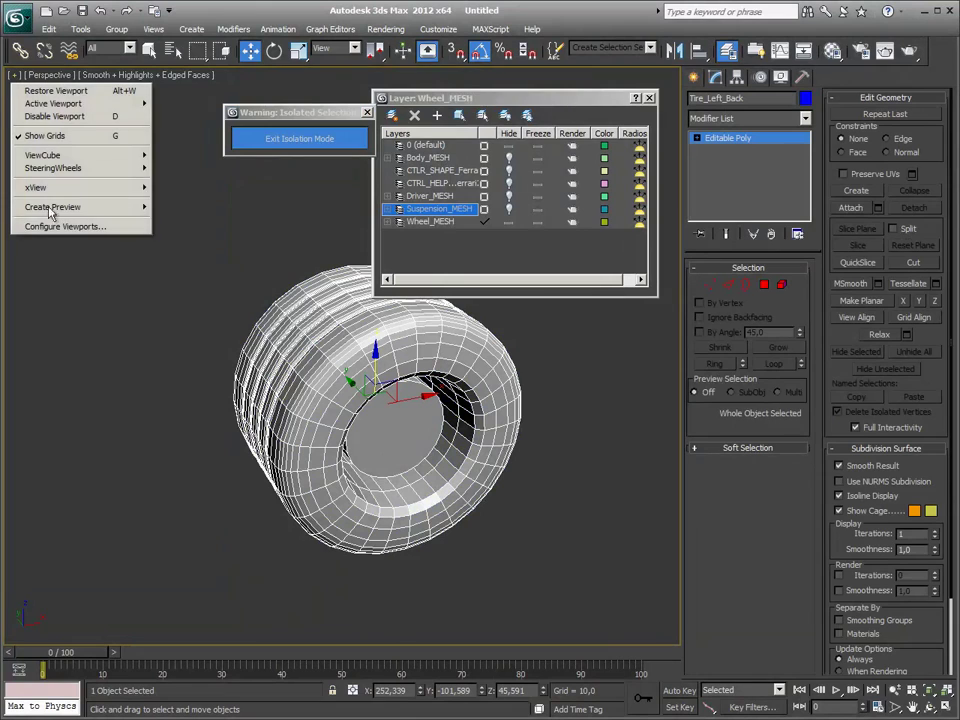
pyautogui.moveTo(36, 187)
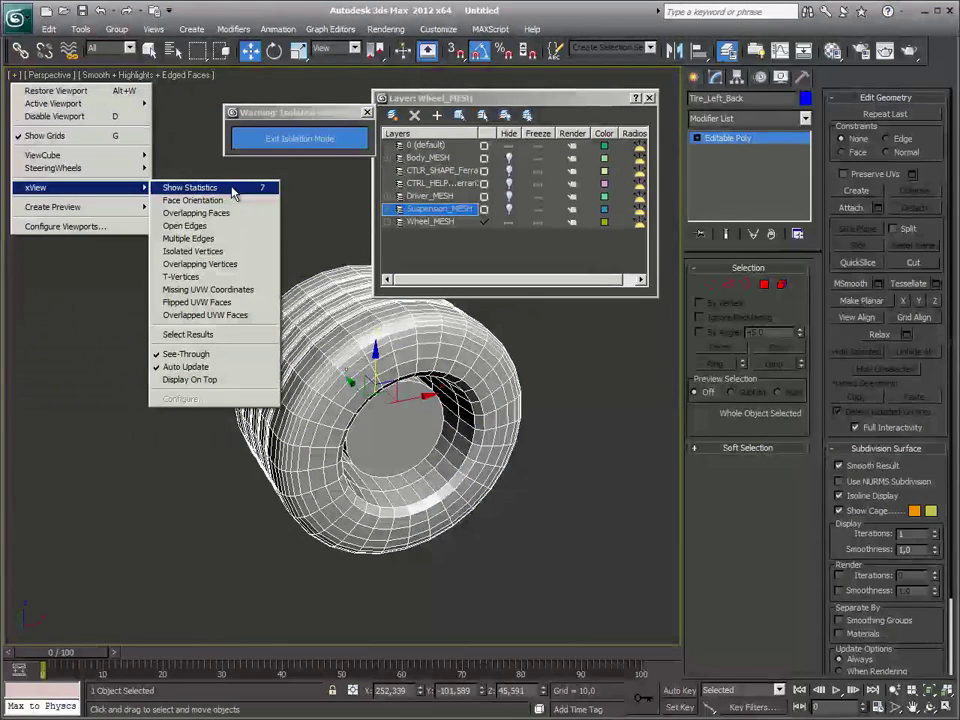
# Step: Show xView Face Orientation, then check the tire for Open Edges, finding none
pyautogui.click(195, 200)
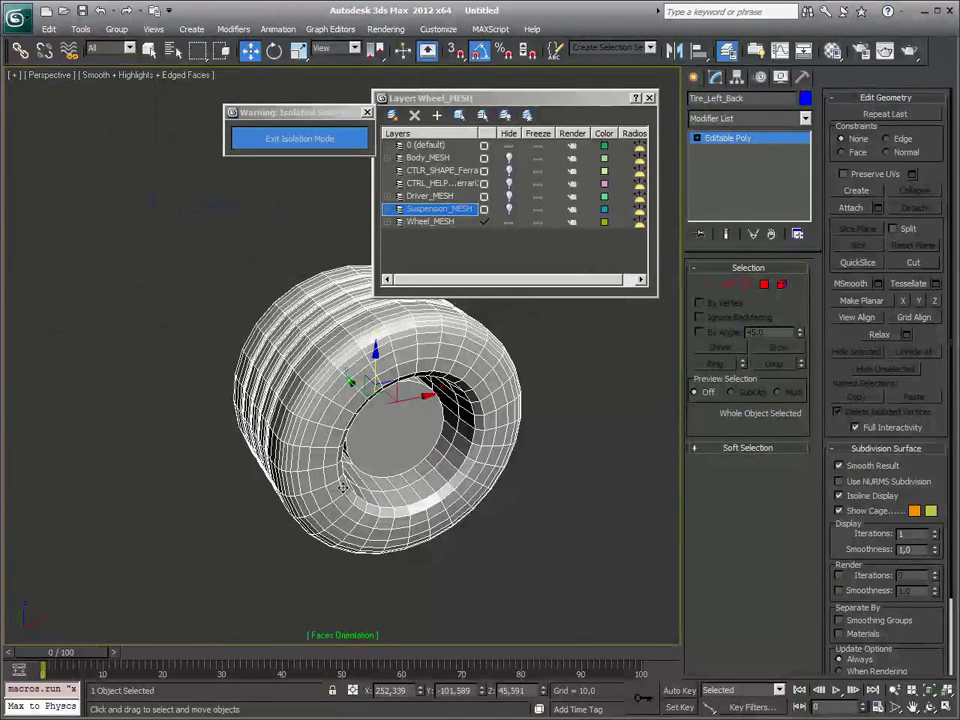
pyautogui.moveTo(405, 440)
pyautogui.keyDown('alt'); pyautogui.mouseDown(button='middle')
pyautogui.moveTo(231, 339)
pyautogui.moveTo(296, 501)
pyautogui.moveTo(294, 306)
pyautogui.moveTo(260, 346)
pyautogui.moveTo(190, 330)
pyautogui.mouseUp(button='middle'); pyautogui.keyUp('alt')
pyautogui.scroll(-3, 240, 340)
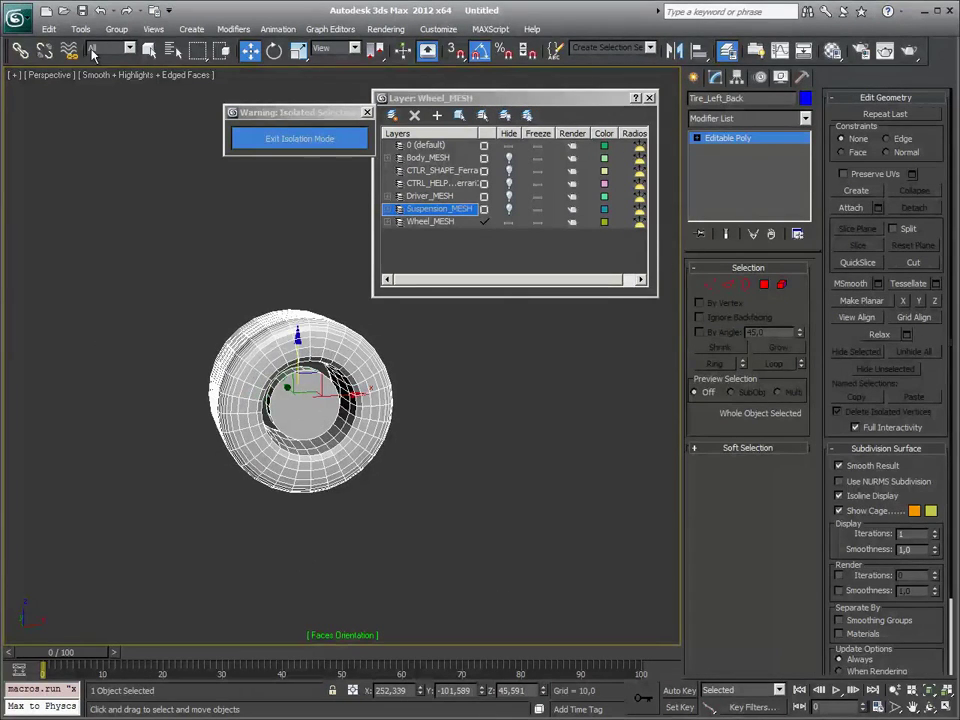
pyautogui.click(355, 633)
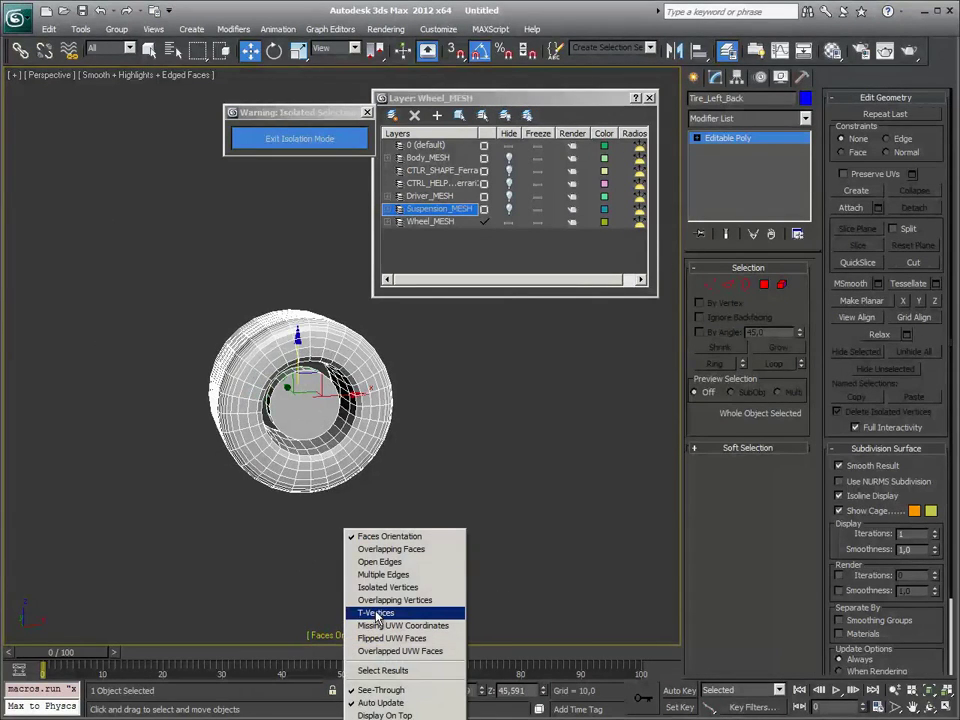
pyautogui.click(393, 564)
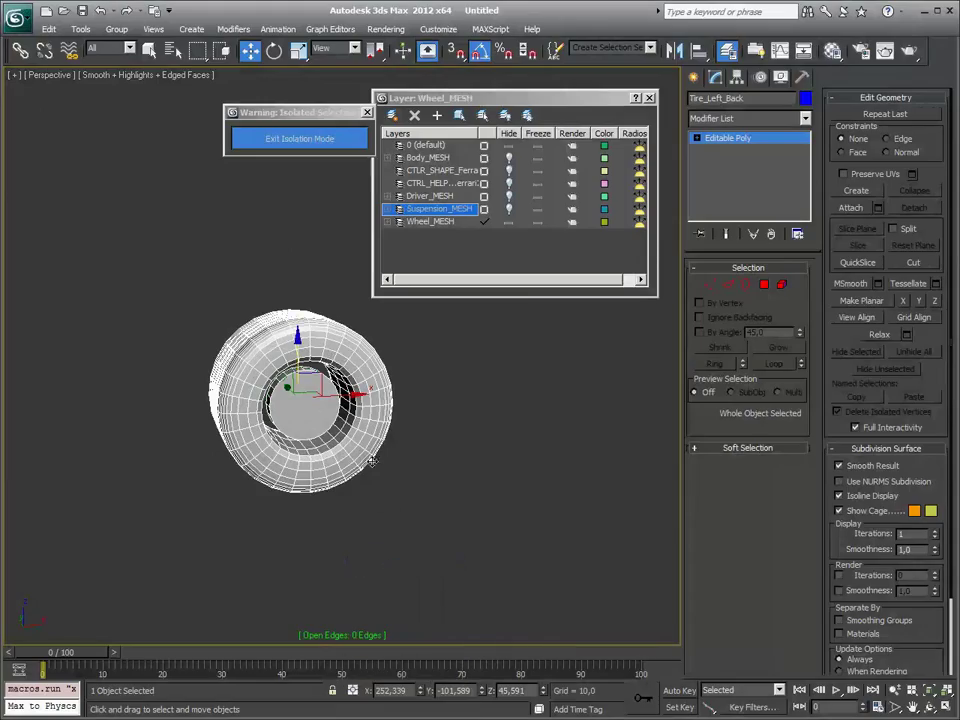
pyautogui.moveTo(368, 454)
pyautogui.keyDown('alt'); pyautogui.mouseDown(button='middle')
pyautogui.moveTo(310, 440)
pyautogui.moveTo(465, 417)
pyautogui.moveTo(380, 600)
pyautogui.mouseUp(button='middle'); pyautogui.keyUp('alt')
pyautogui.scroll(5, 302, 437)
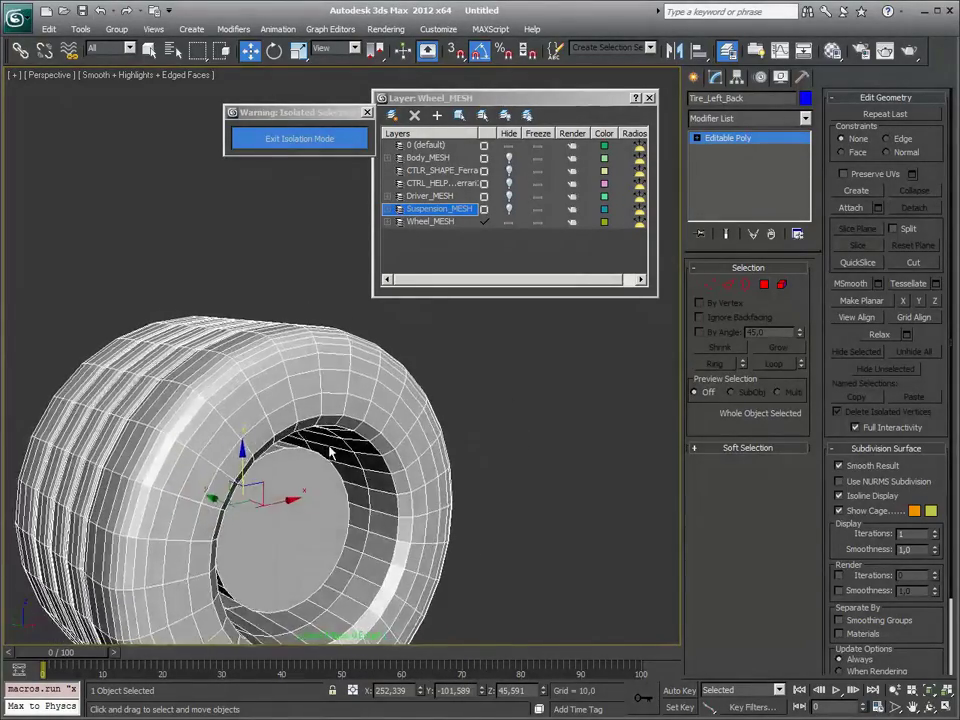
# Step: Switch the xView check to Overlapping Faces, confirming 0 overlapping faces
pyautogui.click(371, 641)
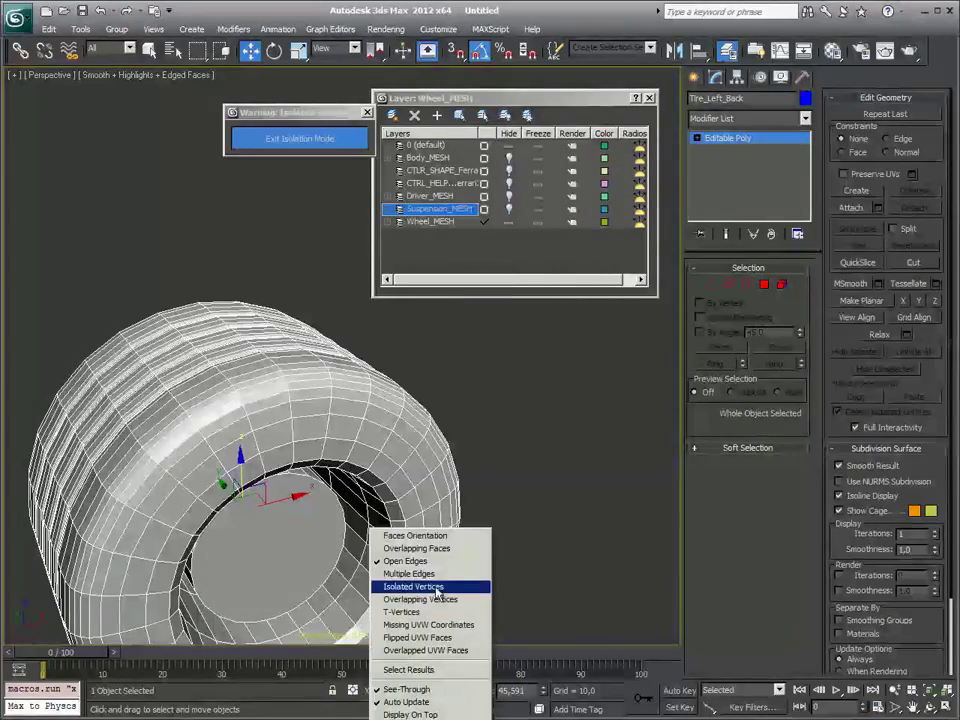
pyautogui.click(439, 552)
pyautogui.moveTo(251, 476)
pyautogui.keyDown('alt'); pyautogui.mouseDown(button='middle')
pyautogui.moveTo(253, 465)
pyautogui.moveTo(286, 489)
pyautogui.mouseUp(button='middle'); pyautogui.keyUp('alt')
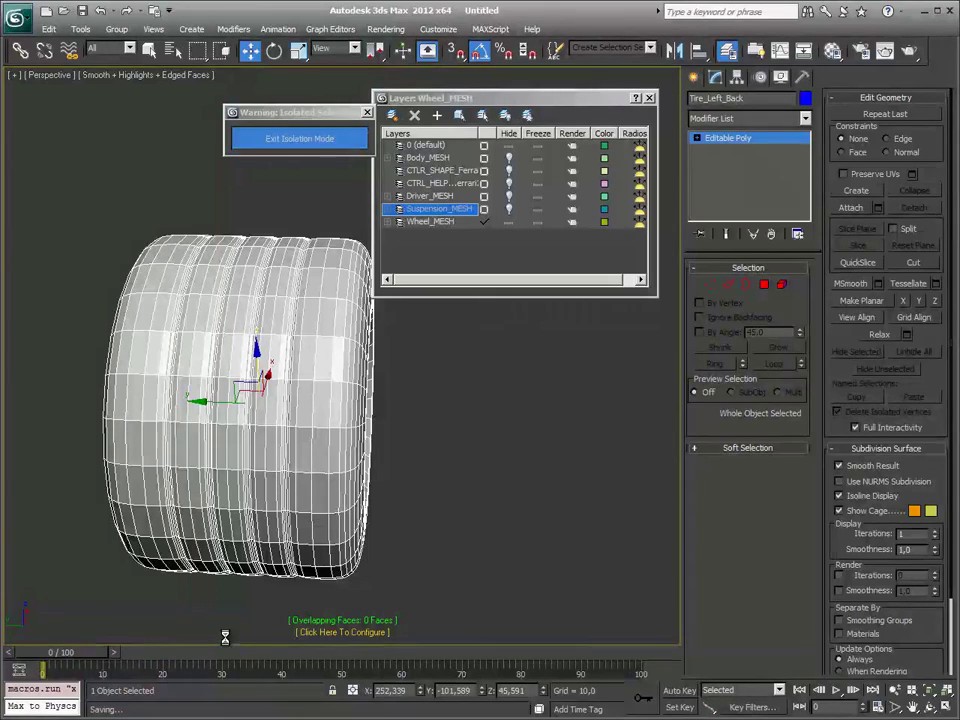
pyautogui.click(370, 633)
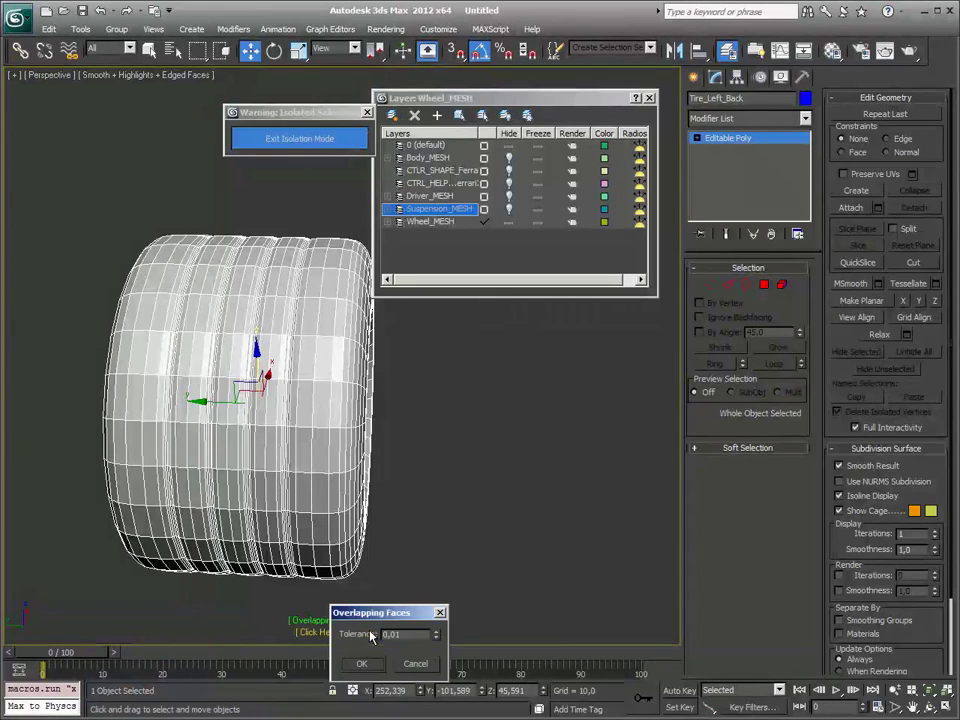
pyautogui.click(415, 663)
pyautogui.click(353, 621)
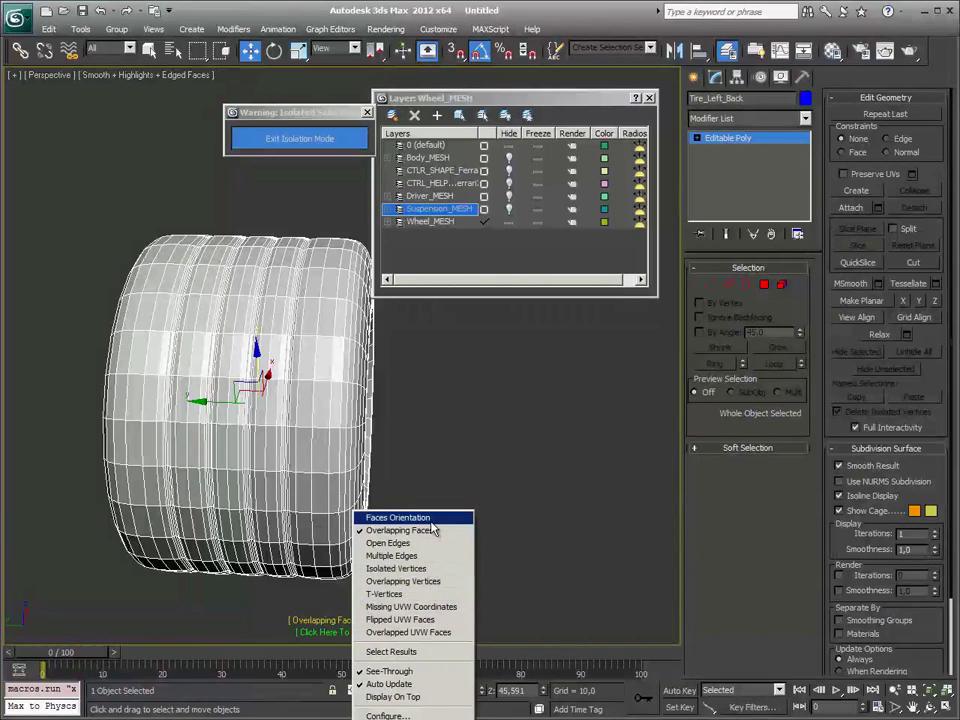
pyautogui.click(430, 557)
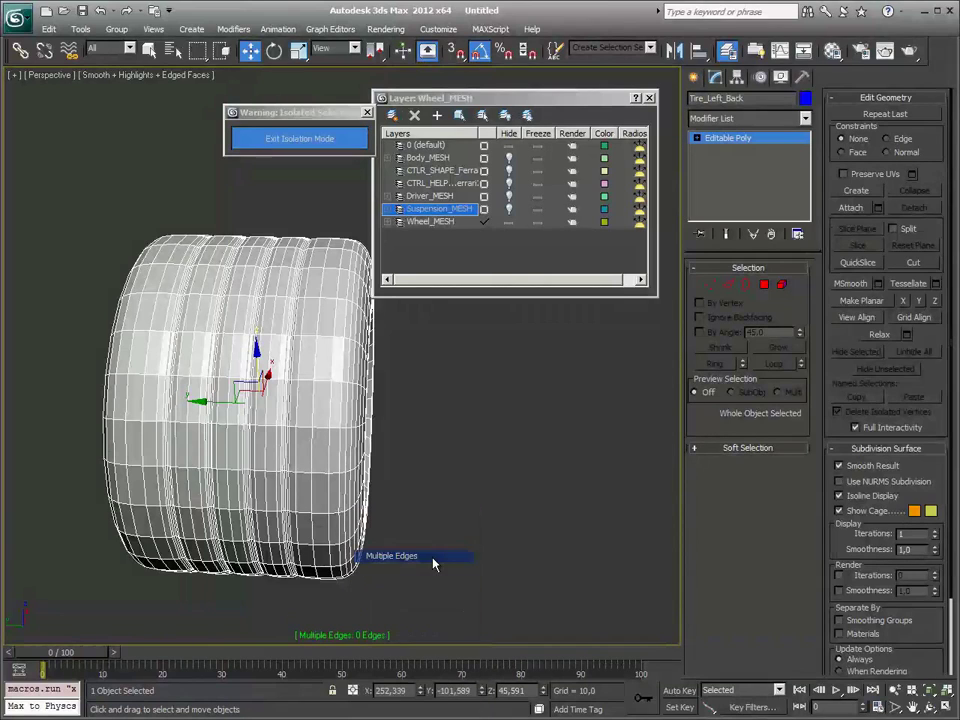
pyautogui.click(360, 633)
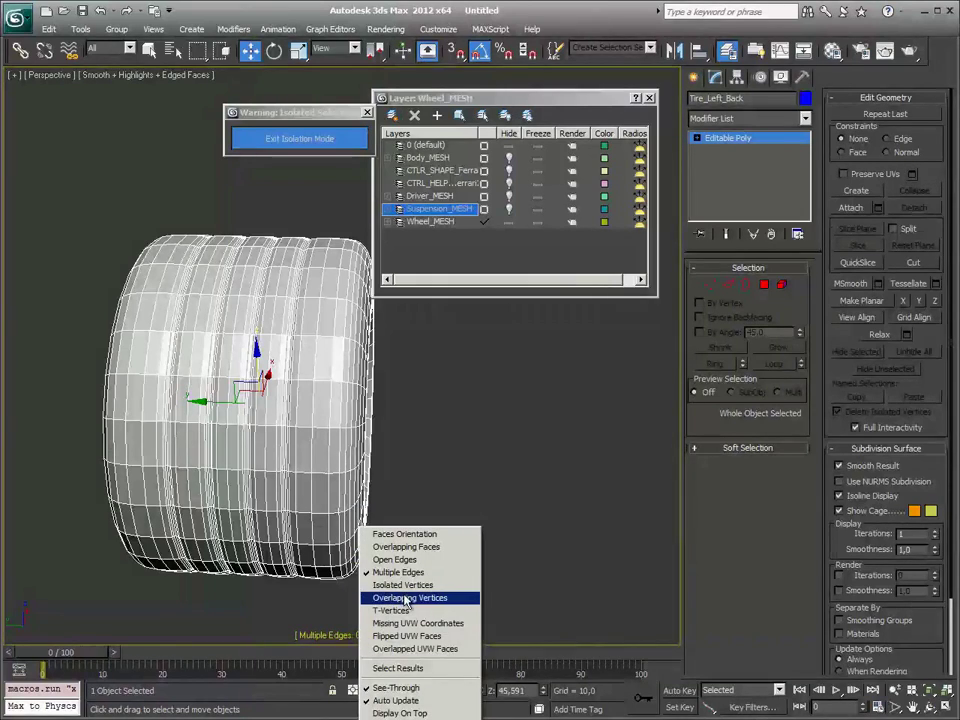
pyautogui.click(415, 536)
pyautogui.click(372, 633)
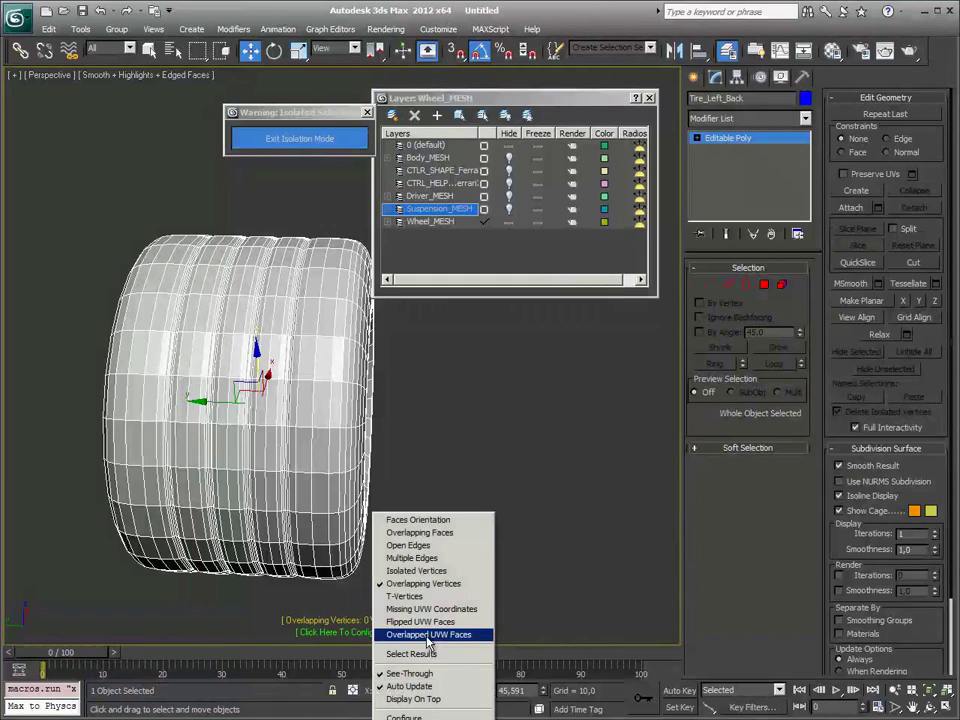
pyautogui.click(430, 574)
pyautogui.click(370, 636)
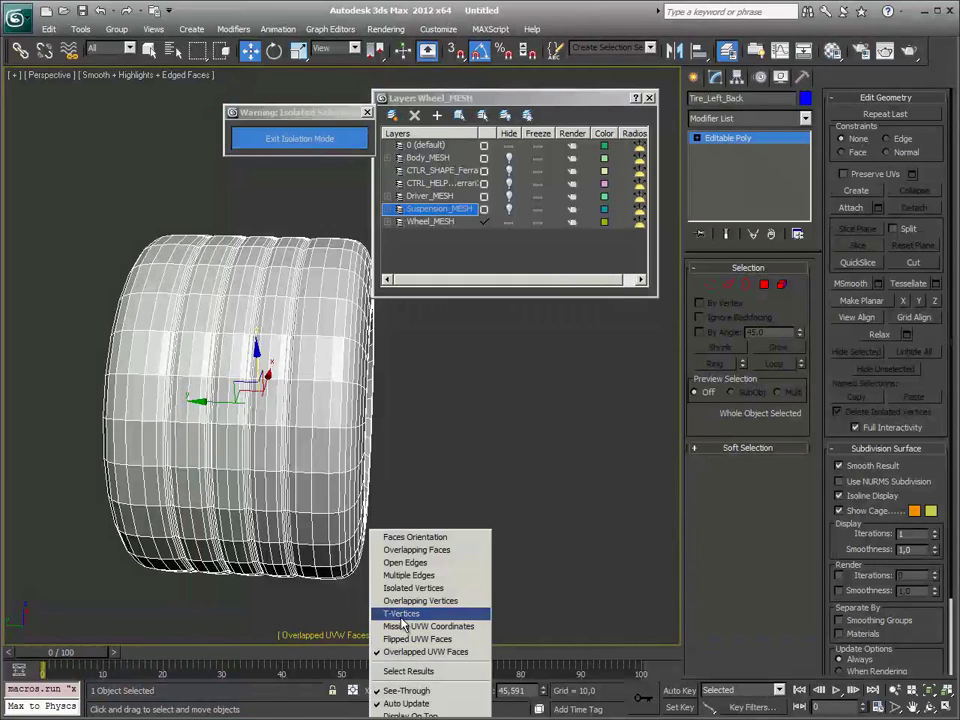
pyautogui.click(422, 553)
pyautogui.keyDown('alt'); pyautogui.moveTo(358, 475); pyautogui.dragTo(367, 636, button='middle'); pyautogui.keyUp('alt')
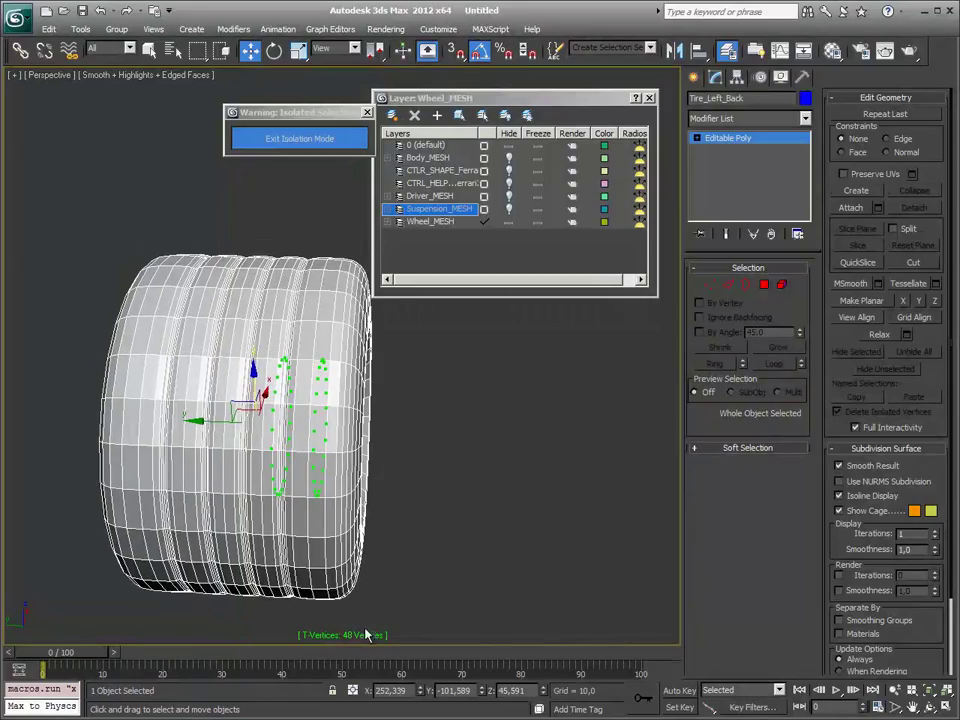
pyautogui.moveTo(460, 528)
pyautogui.keyDown('alt'); pyautogui.mouseDown(button='middle')
pyautogui.moveTo(354, 467)
pyautogui.moveTo(328, 461)
pyautogui.moveTo(312, 470)
pyautogui.moveTo(385, 419)
pyautogui.mouseUp(button='middle'); pyautogui.keyUp('alt')
pyautogui.scroll(3, 300, 444)
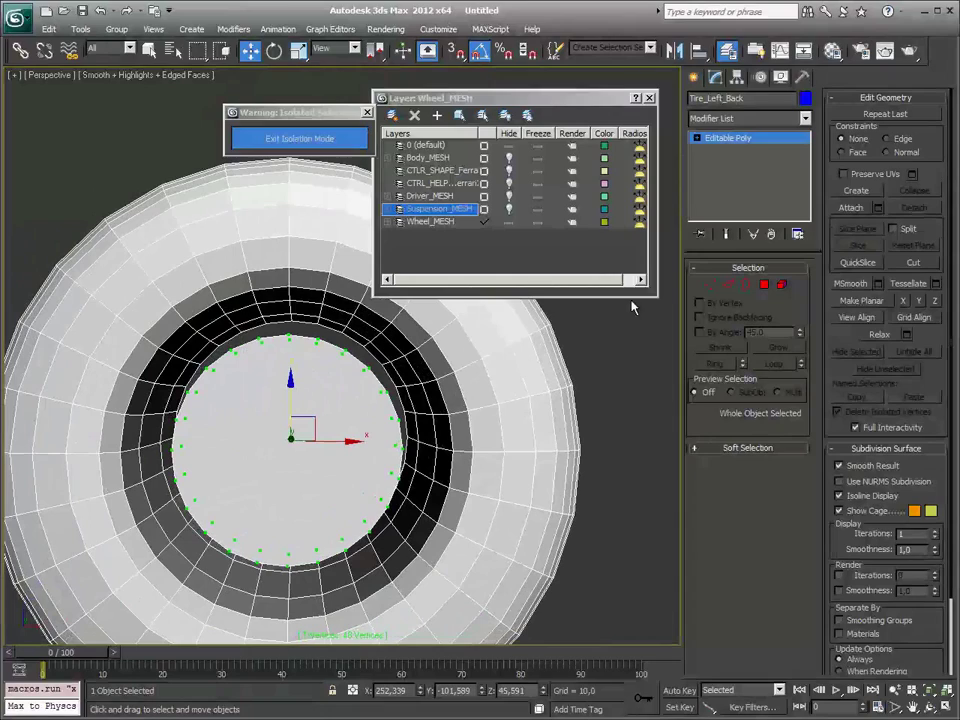
# Step: Select all tire vertices and weld them at a 0.1 threshold, keeping 1560 vertices
pyautogui.click(710, 286)
pyautogui.scroll(1, 400, 418)
pyautogui.scroll(1, 390, 421)
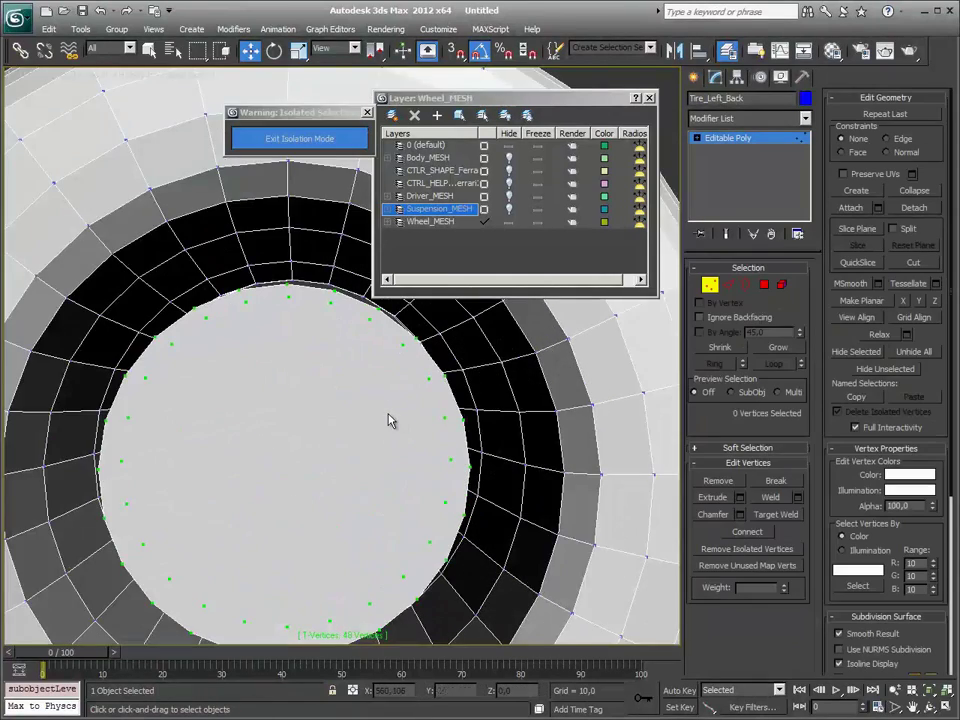
pyautogui.scroll(-4, 390, 421)
pyautogui.scroll(2, 390, 421)
pyautogui.scroll(-2, 330, 380)
pyautogui.moveTo(203, 233)
pyautogui.mouseDown()
pyautogui.moveTo(548, 562)
pyautogui.moveTo(549, 544)
pyautogui.mouseUp()
pyautogui.press('z')
pyautogui.keyDown('alt'); pyautogui.moveTo(549, 544); pyautogui.dragTo(920, 410, button='middle'); pyautogui.keyUp('alt')
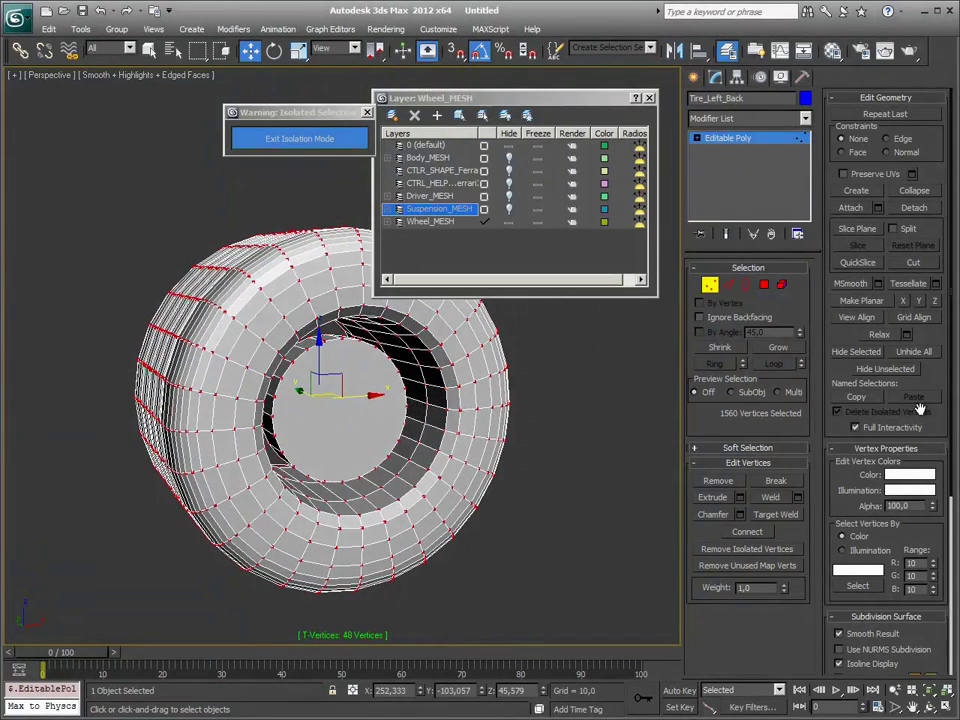
pyautogui.click(797, 497)
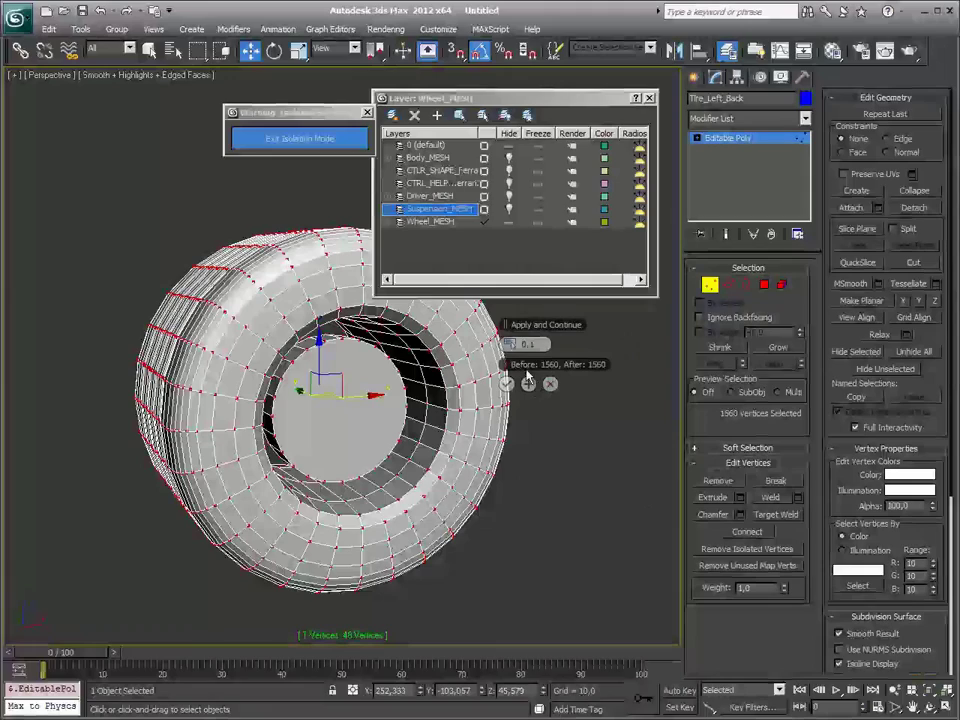
pyautogui.click(507, 383)
# Step: Inspect the 48 T-vertices forming the ring around the tire's inner opening
pyautogui.click(570, 480)
pyautogui.moveTo(572, 478); pyautogui.dragTo(516, 465, button='middle')
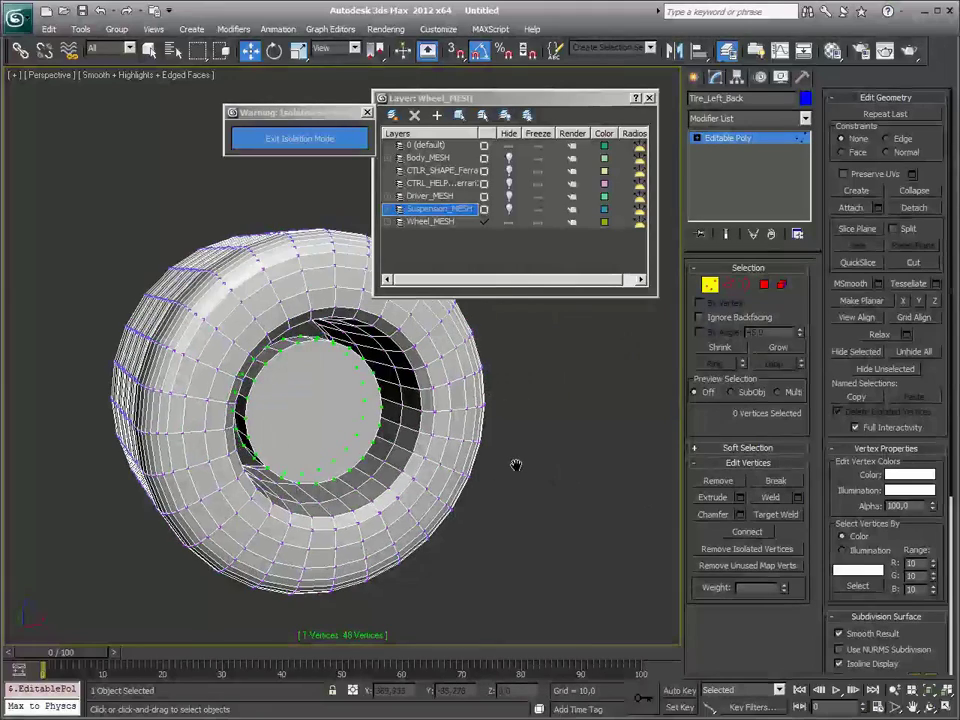
pyautogui.scroll(3, 388, 470)
pyautogui.moveTo(388, 470)
pyautogui.keyDown('alt'); pyautogui.mouseDown(button='middle')
pyautogui.moveTo(388, 403)
pyautogui.moveTo(392, 527)
pyautogui.mouseUp(button='middle'); pyautogui.keyUp('alt')
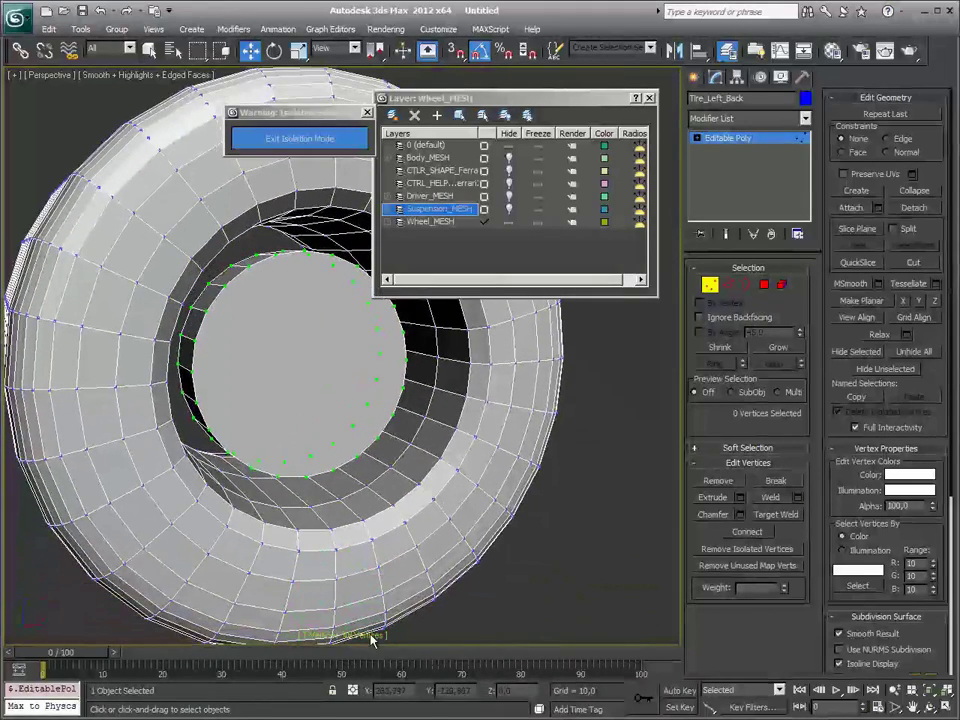
pyautogui.keyDown('alt'); pyautogui.moveTo(384, 467); pyautogui.dragTo(170, 248, button='middle'); pyautogui.keyUp('alt')
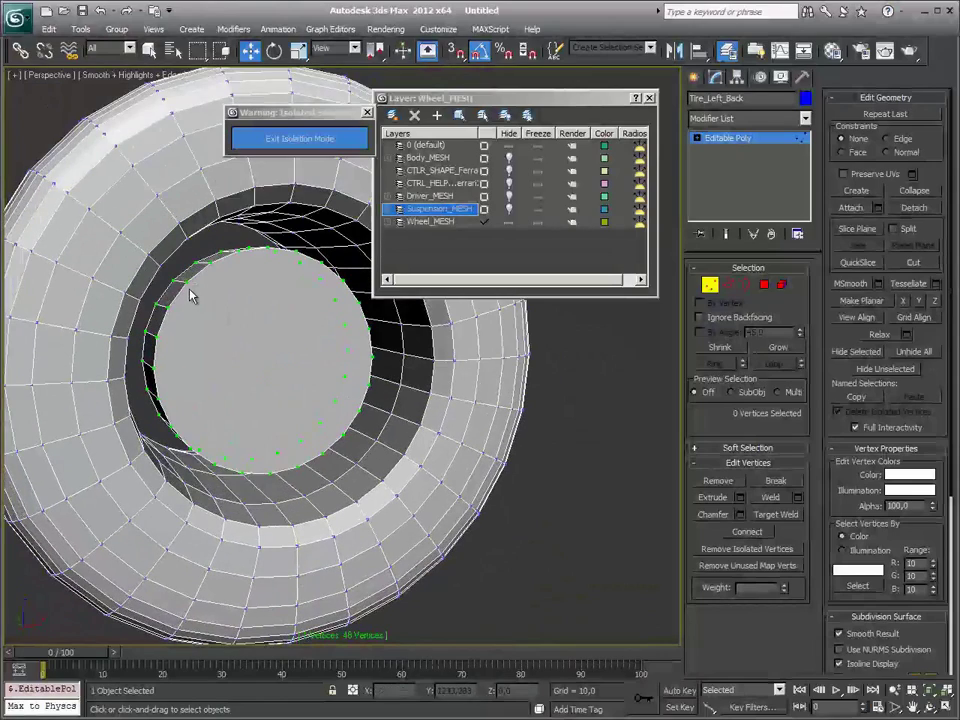
pyautogui.click(182, 279)
pyautogui.moveTo(174, 355); pyautogui.dragTo(172, 208, button='middle')
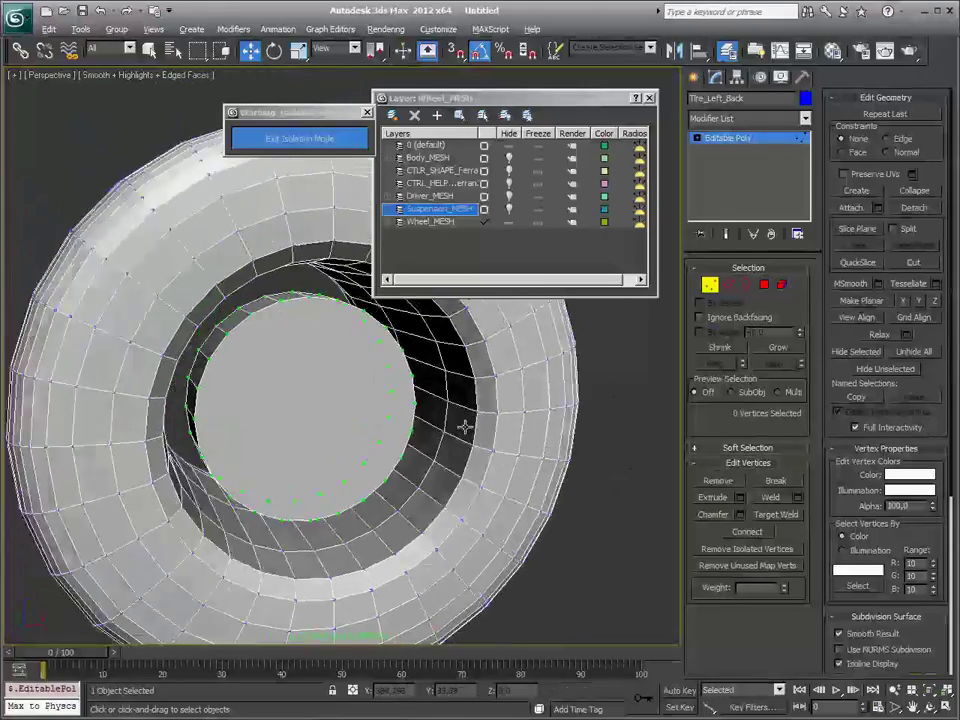
pyautogui.keyDown('alt'); pyautogui.moveTo(461, 429); pyautogui.dragTo(387, 433, button='middle'); pyautogui.keyUp('alt')
pyautogui.scroll(-1, 387, 433)
pyautogui.scroll(-3, 388, 401)
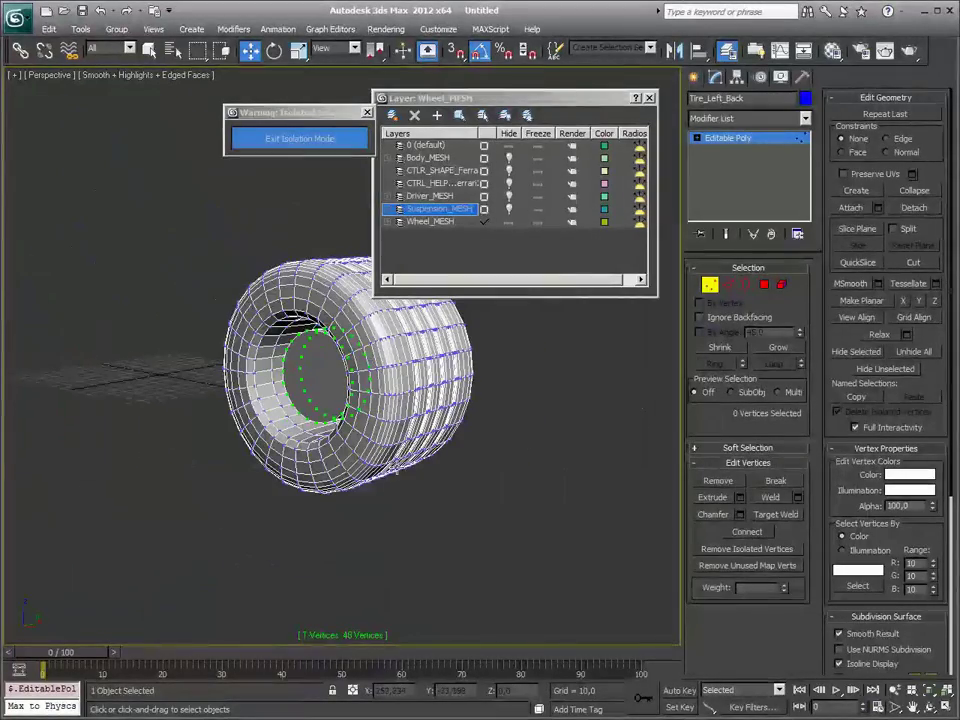
# Step: Turn off the xView T-Vertices check and leave Vertex mode
pyautogui.click(13, 75)
pyautogui.moveTo(40, 187)
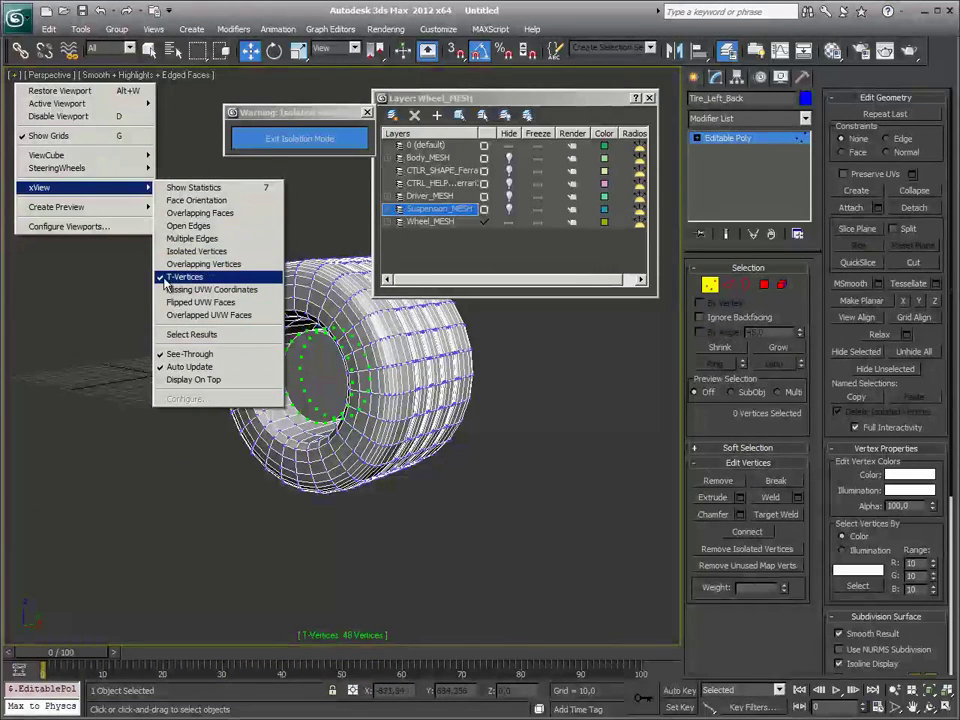
pyautogui.click(186, 277)
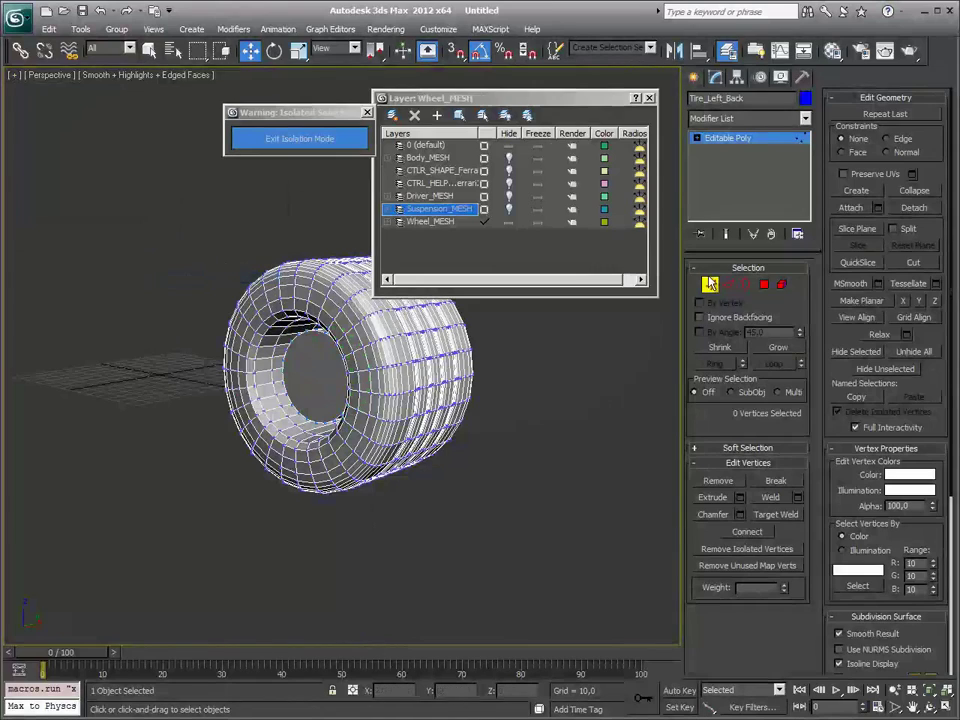
pyautogui.press('1')
pyautogui.keyDown('alt'); pyautogui.moveTo(465, 439); pyautogui.dragTo(447, 410, button='middle'); pyautogui.keyUp('alt')
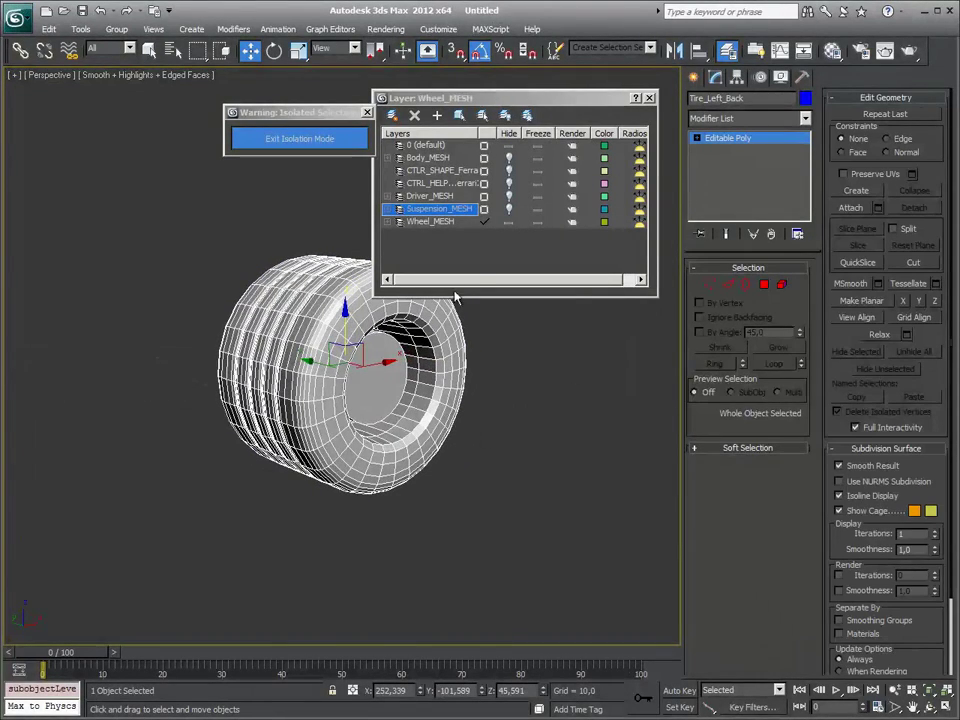
pyautogui.keyDown('alt'); pyautogui.moveTo(273, 302); pyautogui.dragTo(263, 335, button='middle'); pyautogui.keyUp('alt')
# Step: Exit Isolation Mode and view all the wheel pieces again
pyautogui.click(300, 138)
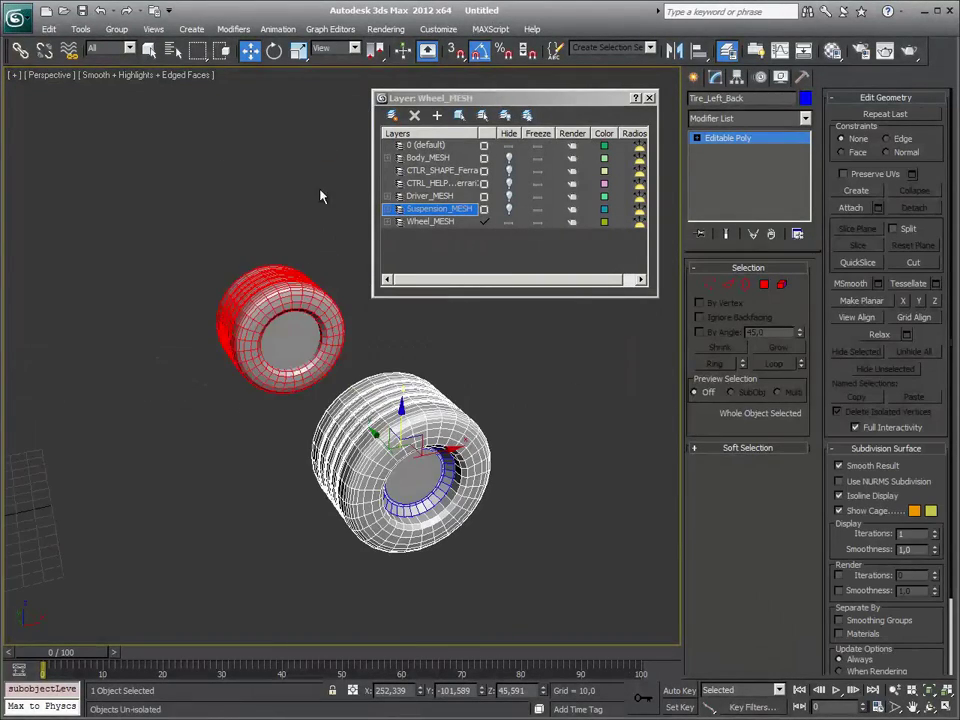
pyautogui.scroll(-2, 278, 419)
pyautogui.scroll(-3, 278, 419)
pyautogui.scroll(-3, 278, 419)
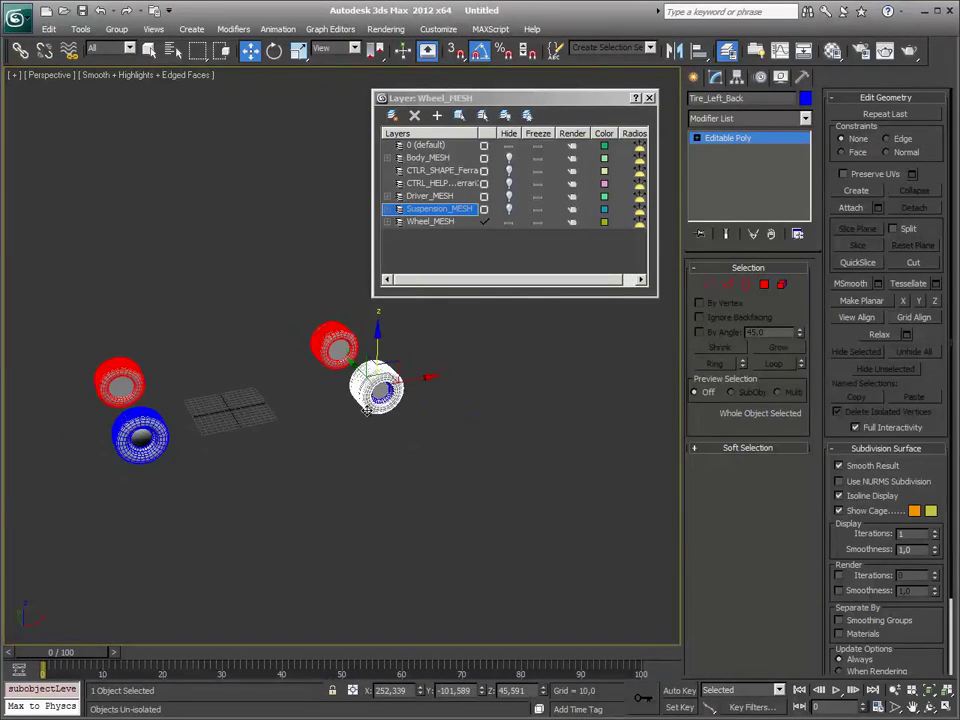
pyautogui.moveTo(292, 419)
pyautogui.mouseDown(button='middle')
pyautogui.moveTo(396, 429)
pyautogui.moveTo(364, 411)
pyautogui.moveTo(563, 411)
pyautogui.moveTo(328, 446)
pyautogui.moveTo(411, 438)
pyautogui.mouseUp(button='middle')
pyautogui.scroll(3, 411, 438)
pyautogui.scroll(2, 411, 438)
pyautogui.scroll(2, 291, 379)
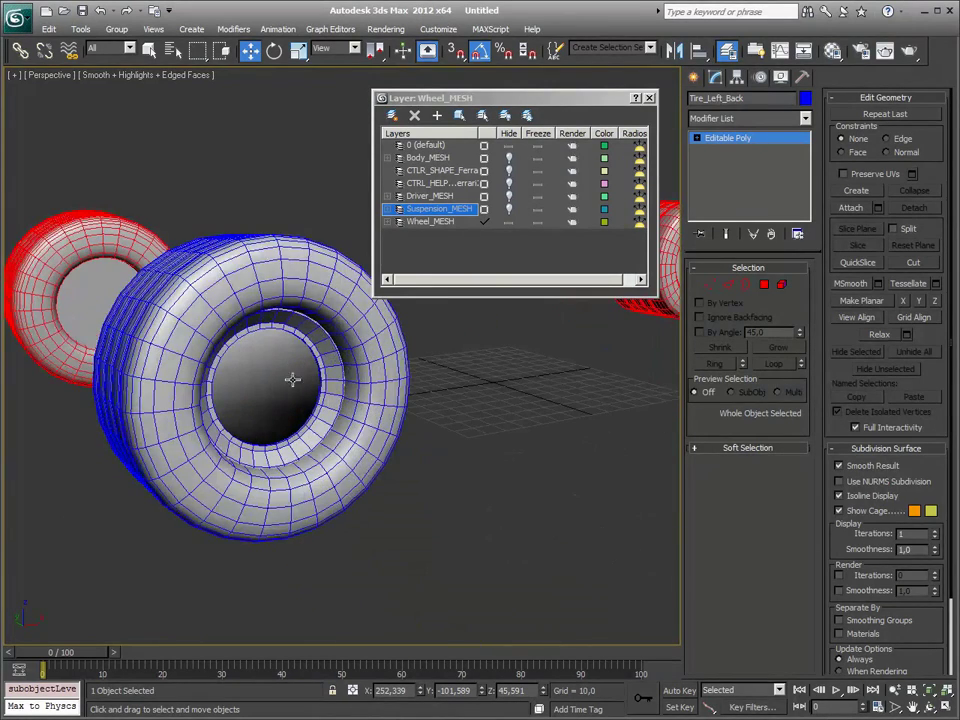
# Step: Isolate the Tire_Left_Front wheel with Isolate Selection
pyautogui.click(272, 392)
pyautogui.rightClick(347, 396)
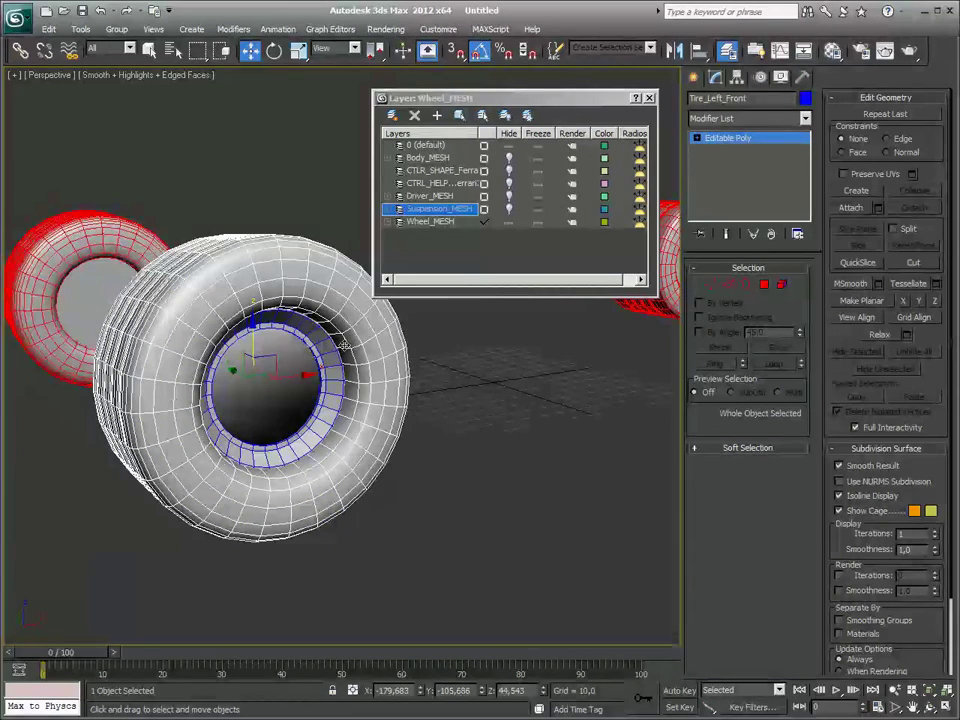
pyautogui.rightClick(329, 345)
pyautogui.click(400, 230)
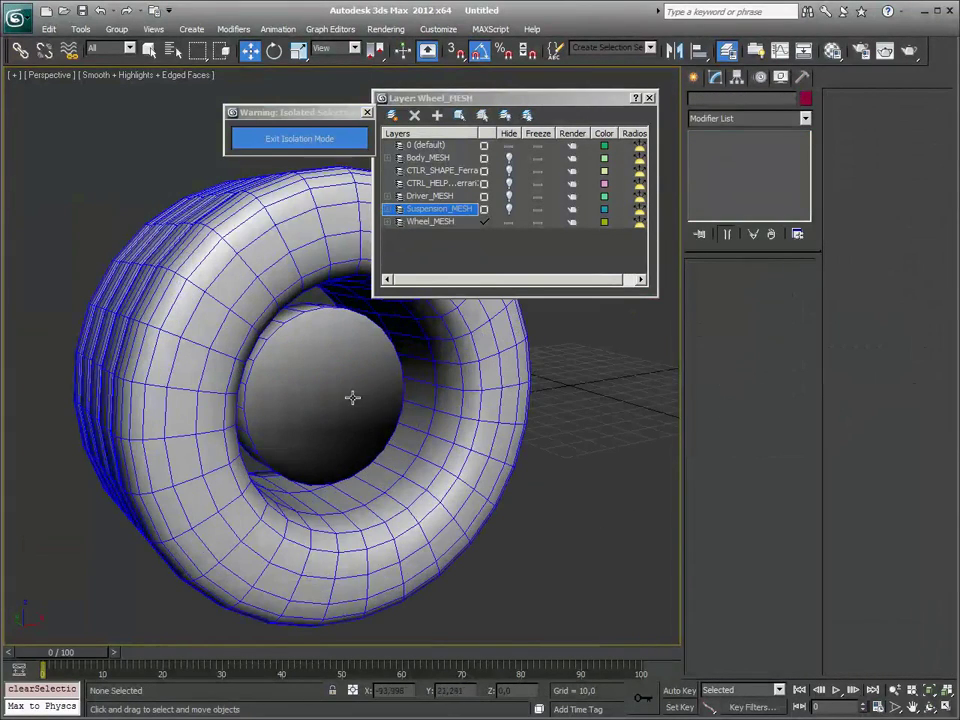
# Step: In Polygon mode, select the tire's inner hub element of 26 polygons
pyautogui.click(323, 365)
pyautogui.click(782, 285)
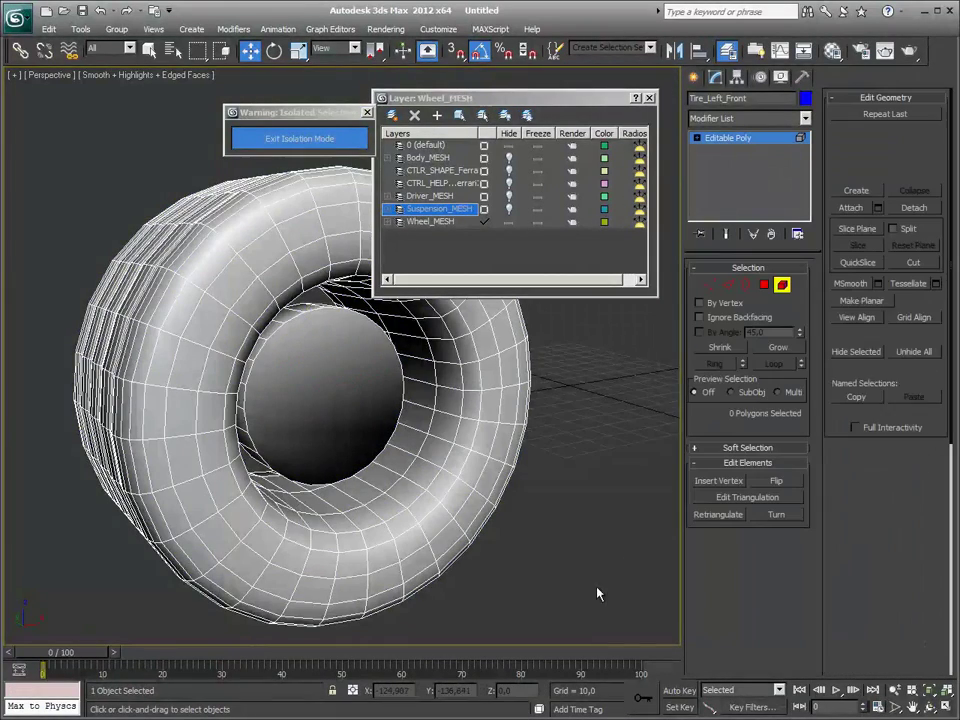
pyautogui.scroll(-3, 482, 561)
pyautogui.moveTo(484, 588); pyautogui.dragTo(30, 128)
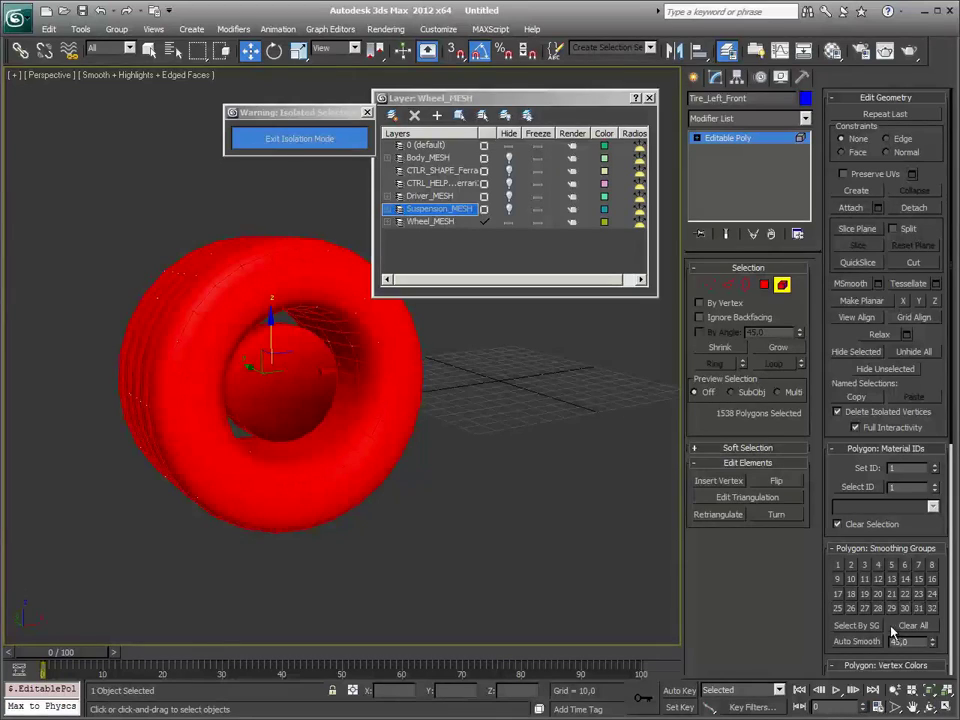
pyautogui.click(531, 467)
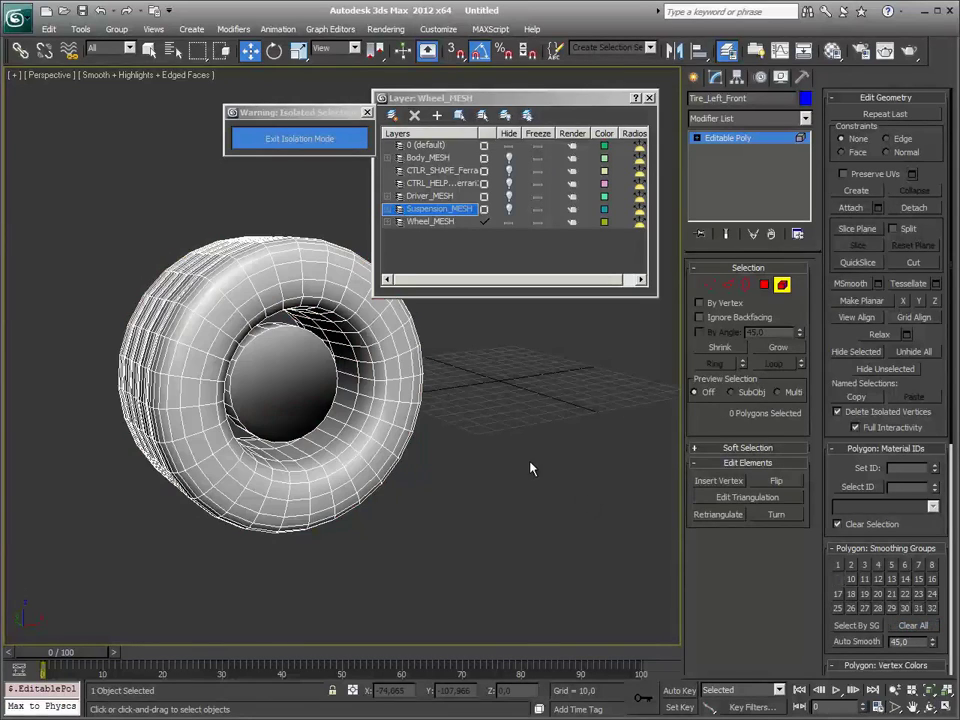
pyautogui.click(313, 386)
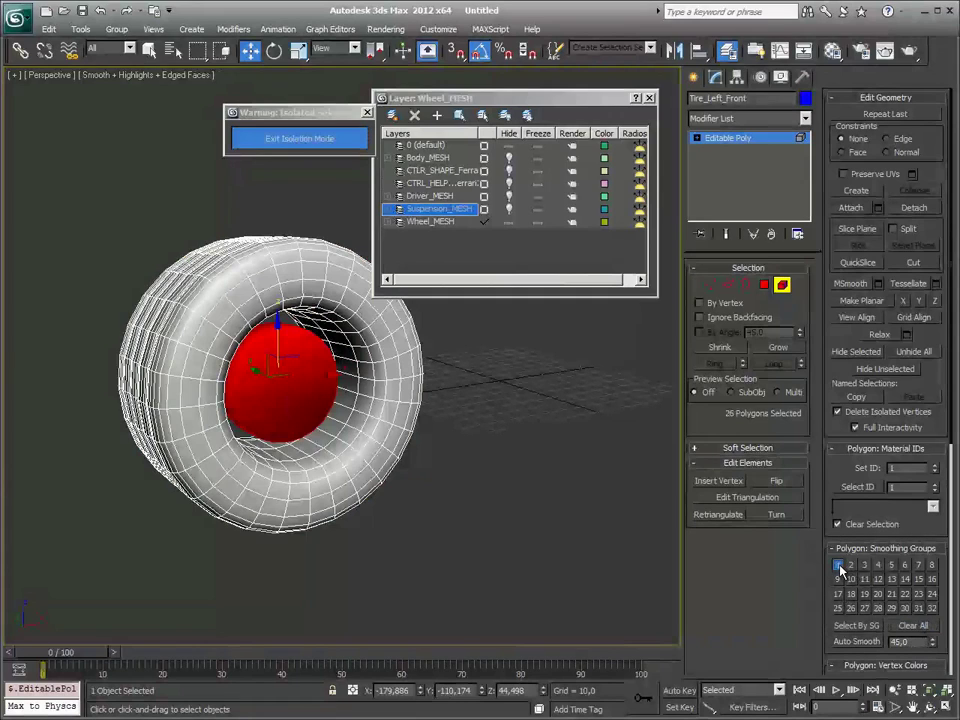
# Step: Clear the hub selection, leave Polygon mode and exit Isolation Mode
pyautogui.click(568, 535)
pyautogui.click(782, 286)
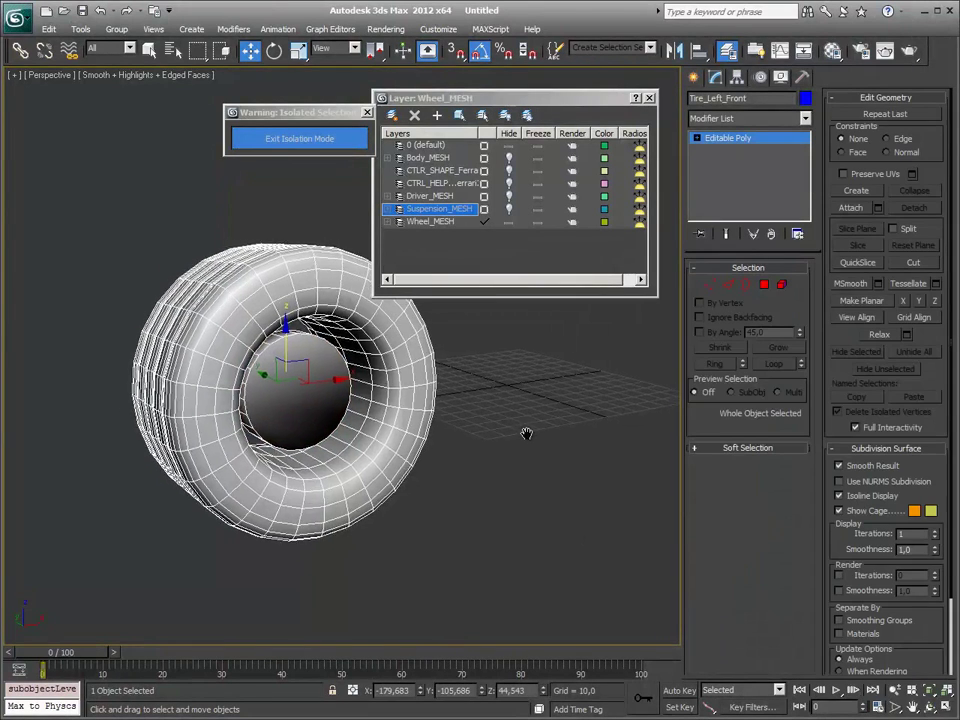
pyautogui.click(537, 412)
pyautogui.click(300, 140)
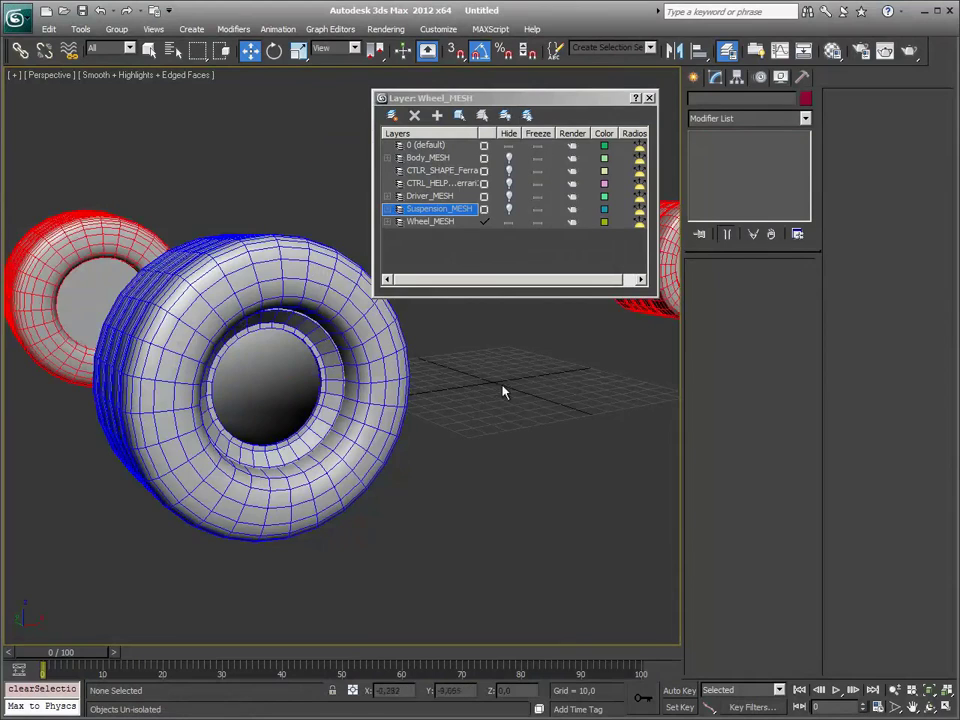
pyautogui.keyDown('alt'); pyautogui.moveTo(504, 392); pyautogui.dragTo(506, 405, button='middle'); pyautogui.keyUp('alt')
pyautogui.moveTo(439, 375)
pyautogui.keyDown('alt'); pyautogui.mouseDown(button='middle')
pyautogui.moveTo(369, 384)
pyautogui.moveTo(422, 419)
pyautogui.mouseUp(button='middle'); pyautogui.keyUp('alt')
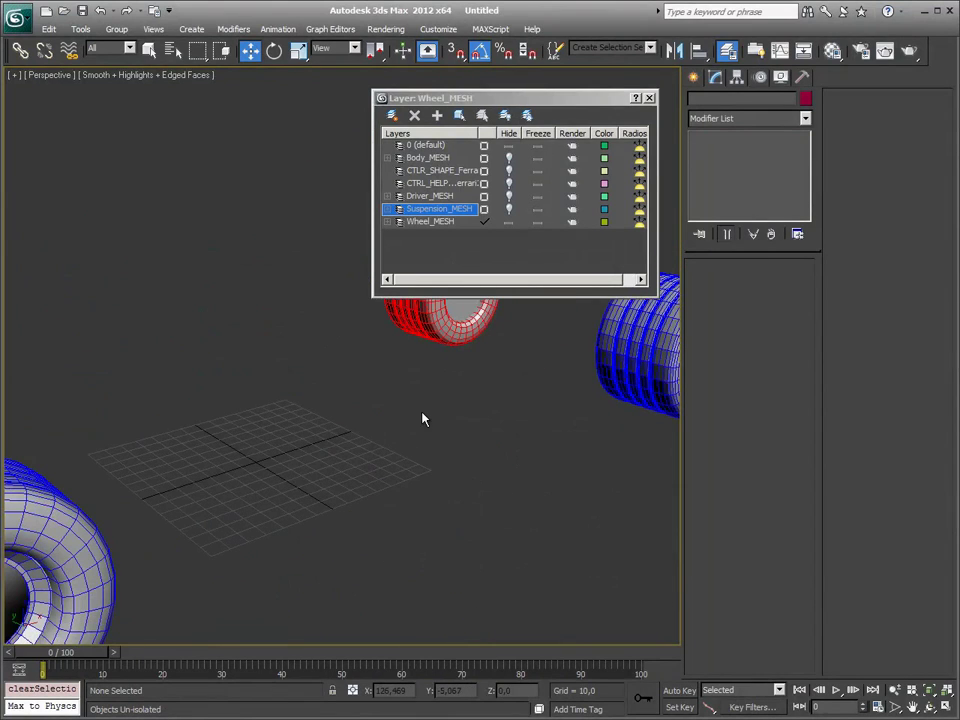
# Step: Hide the Wheel_MESH layer and show only Body_MESH, leaving the car body alone
pyautogui.rightClick(422, 419)
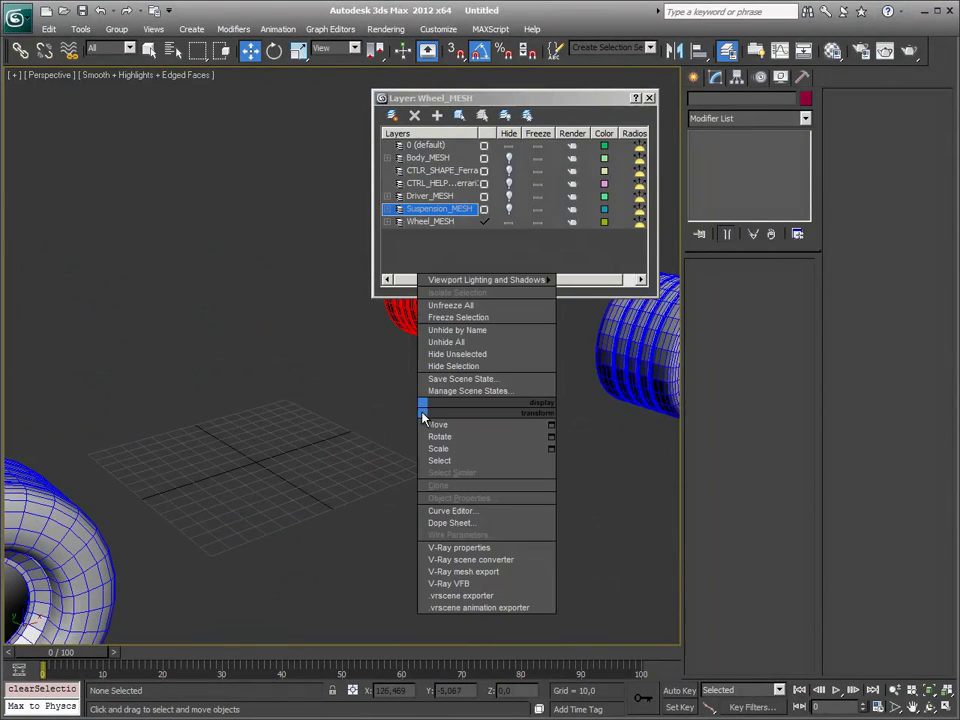
pyautogui.click(510, 222)
pyautogui.click(510, 209)
pyautogui.click(510, 209)
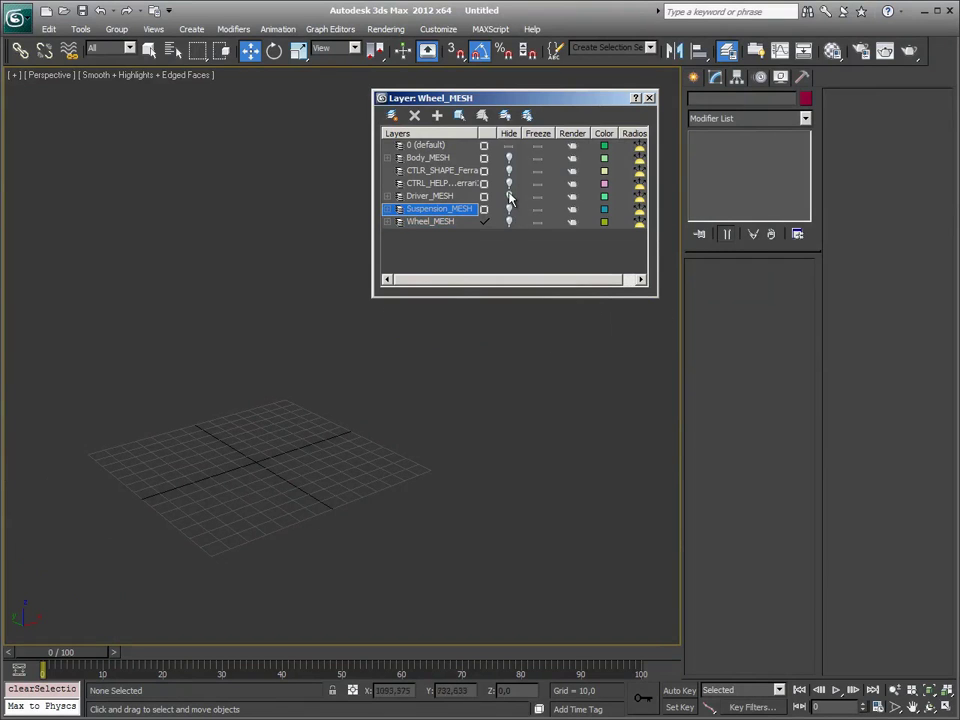
pyautogui.click(508, 197)
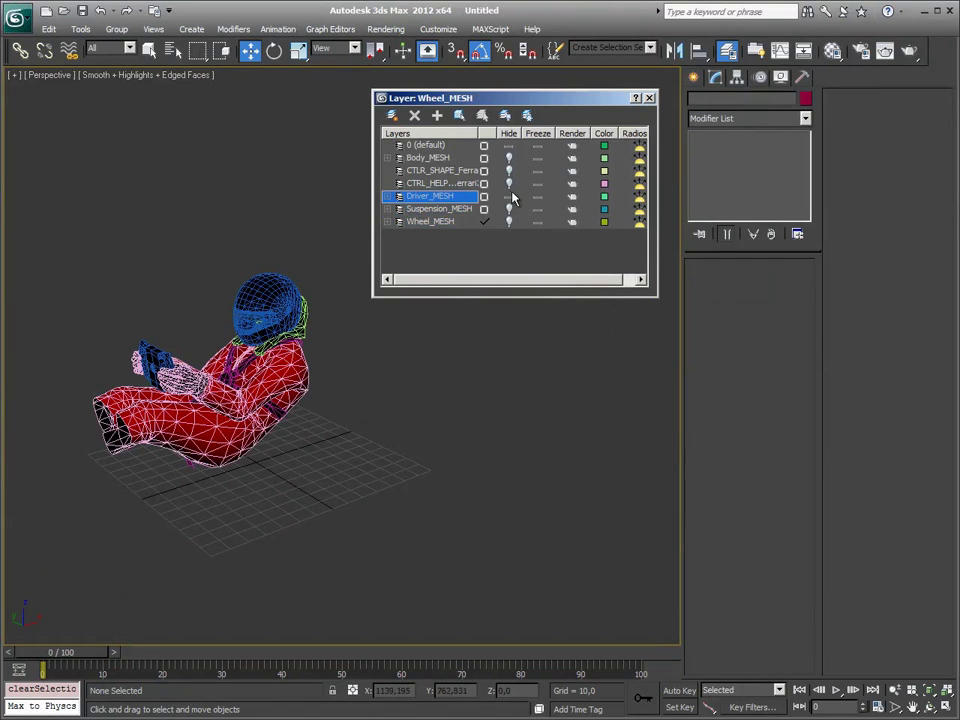
pyautogui.click(510, 197)
pyautogui.click(510, 158)
pyautogui.scroll(-1, 396, 399)
pyautogui.scroll(-4, 396, 399)
pyautogui.moveTo(396, 399)
pyautogui.keyDown('alt'); pyautogui.mouseDown(button='middle')
pyautogui.moveTo(407, 409)
pyautogui.moveTo(336, 422)
pyautogui.moveTo(386, 418)
pyautogui.moveTo(388, 441)
pyautogui.mouseUp(button='middle'); pyautogui.keyUp('alt')
pyautogui.scroll(5, 336, 422)
pyautogui.scroll(-5, 385, 409)
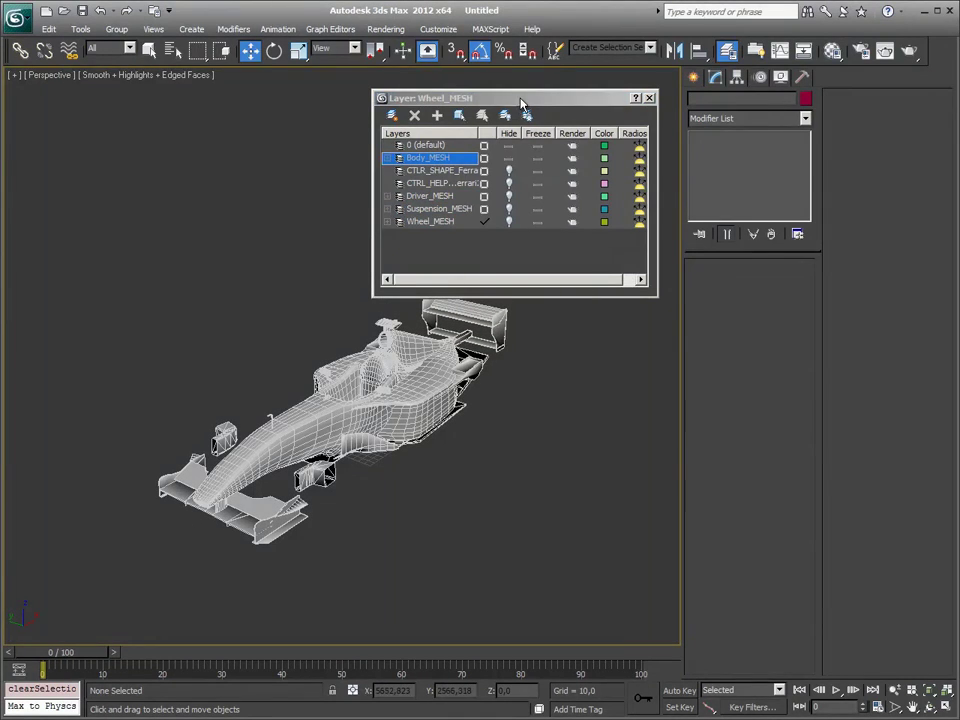